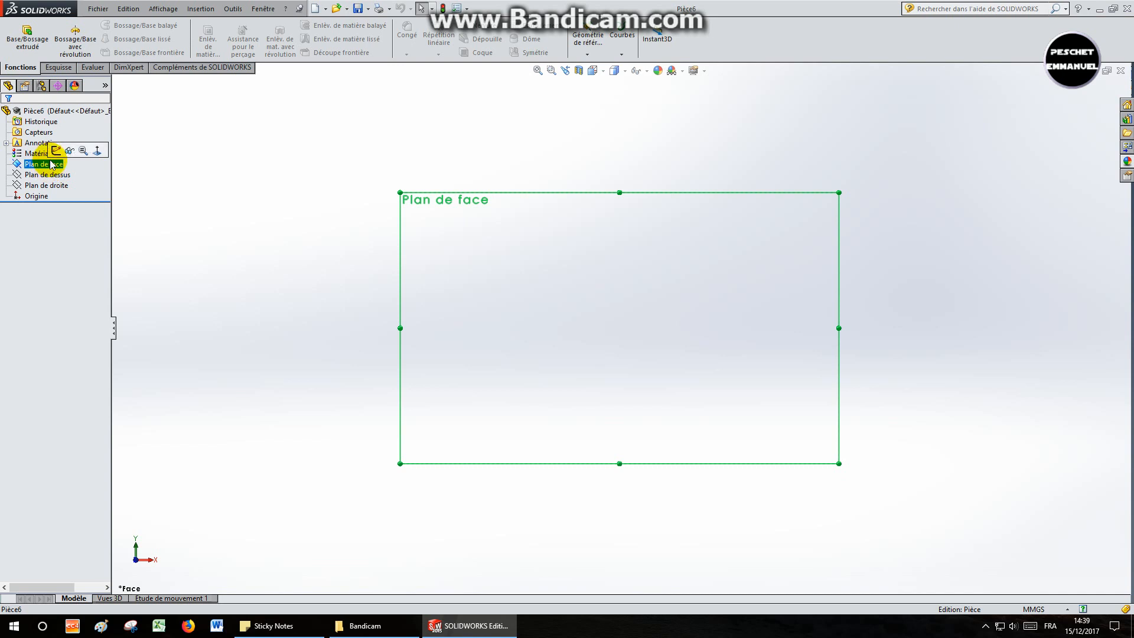
- Start a sketch on the front plane (Plan de face) and draw a vertical construction line upward from the origin
click(56, 151)
click(95, 25)
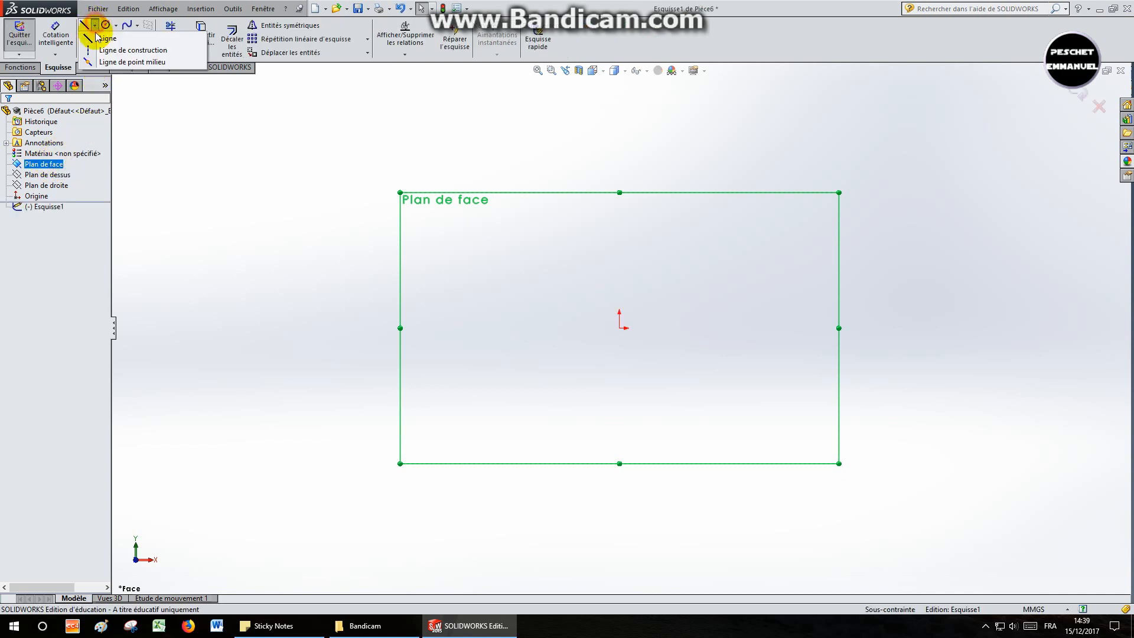
click(107, 46)
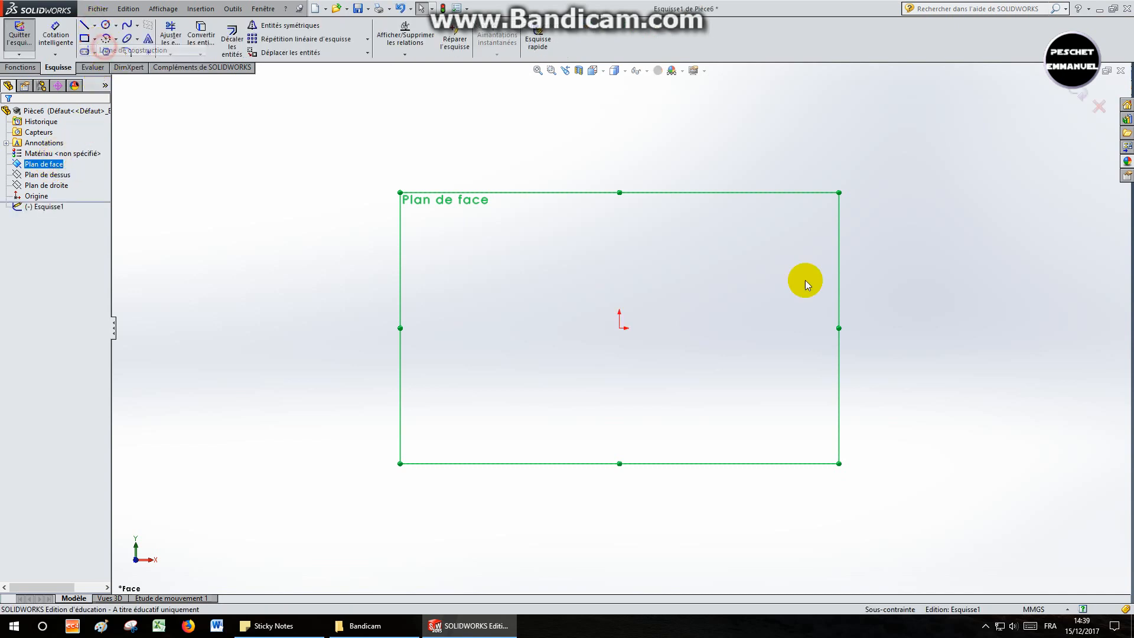
click(618, 326)
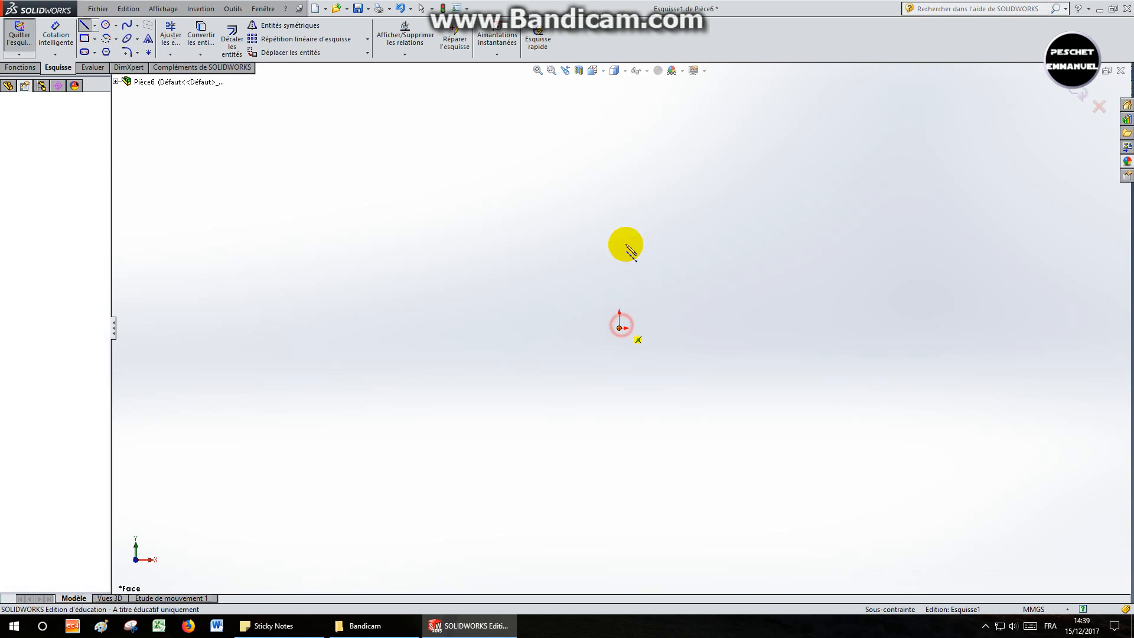
click(619, 180)
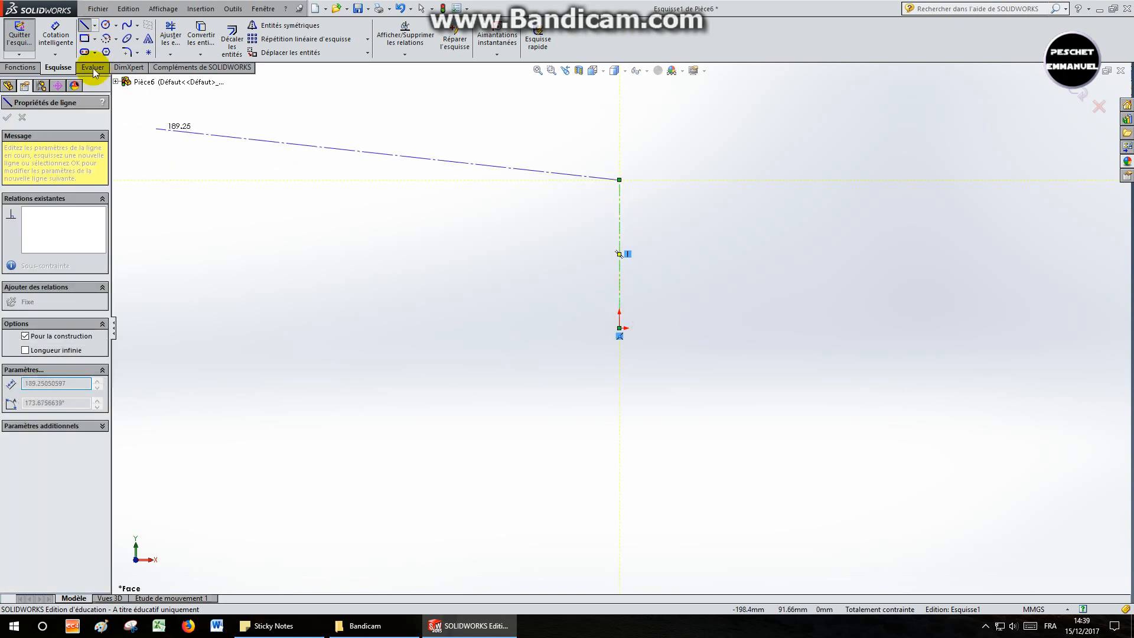
- Sketch a stepped half-profile from the origin: about 17 mm left, 16 mm up, outward for a flange, 8 mm up, and 27 mm back inward
click(81, 25)
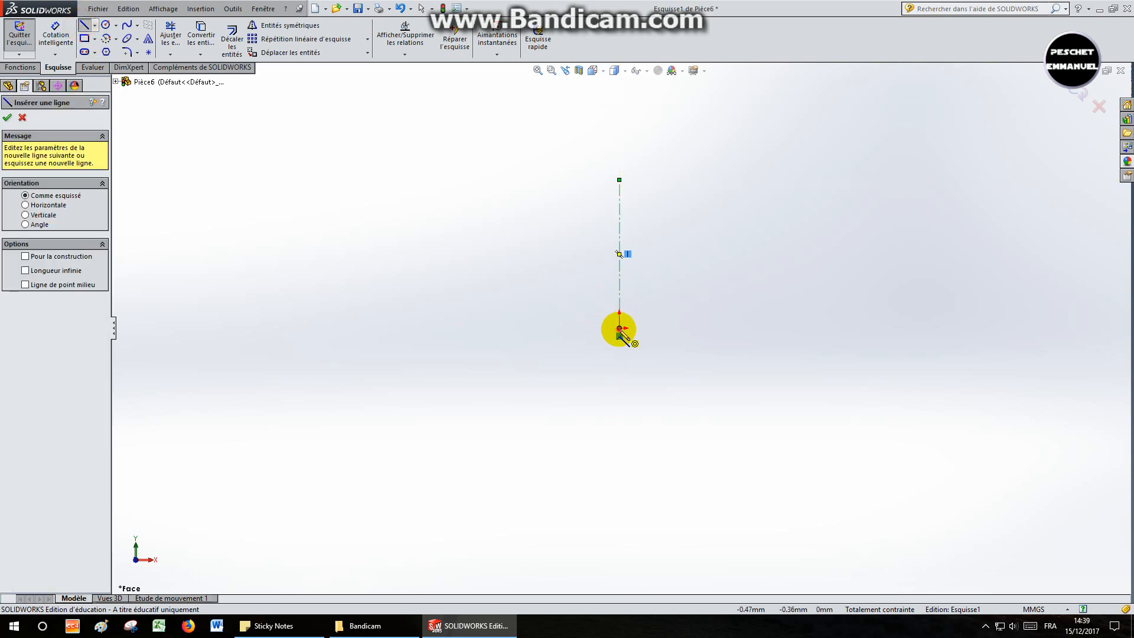
click(619, 328)
click(577, 327)
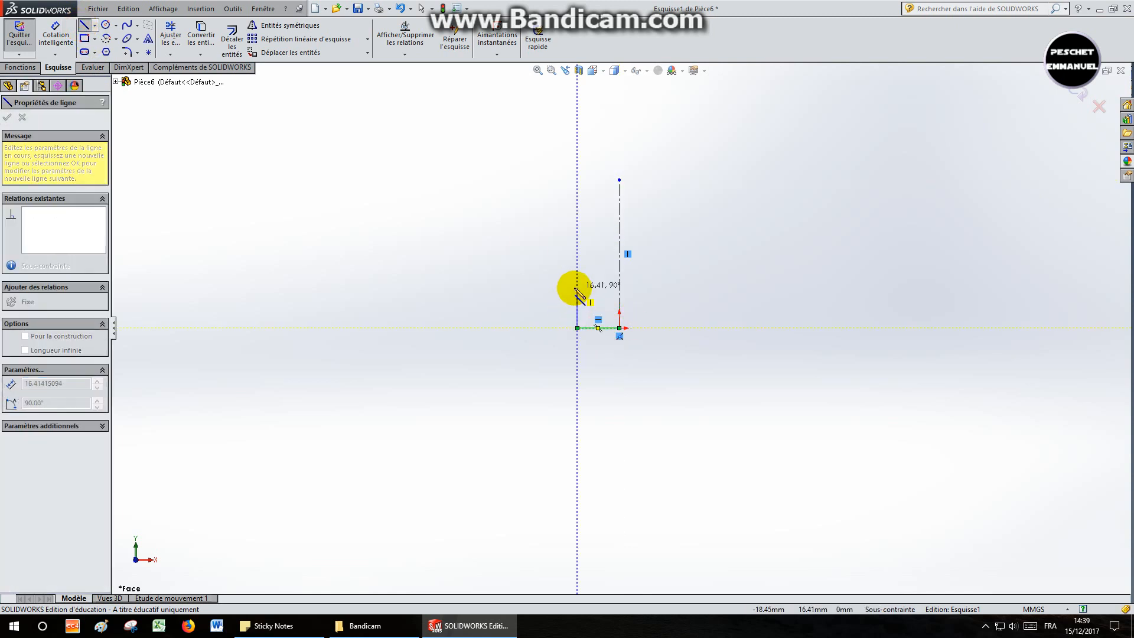
click(576, 288)
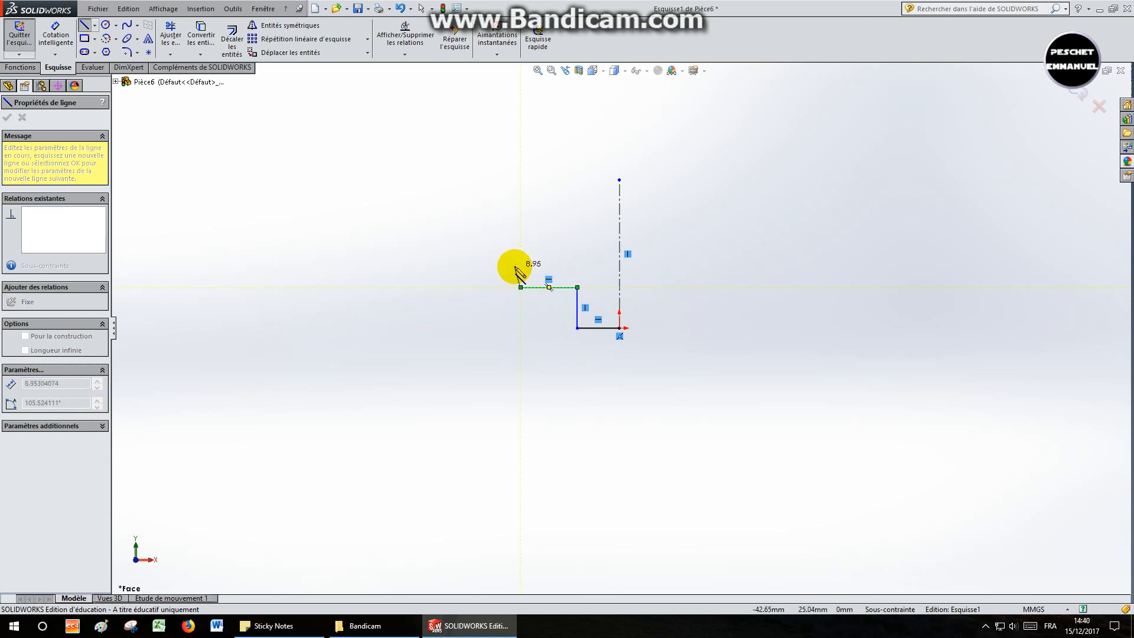
click(521, 267)
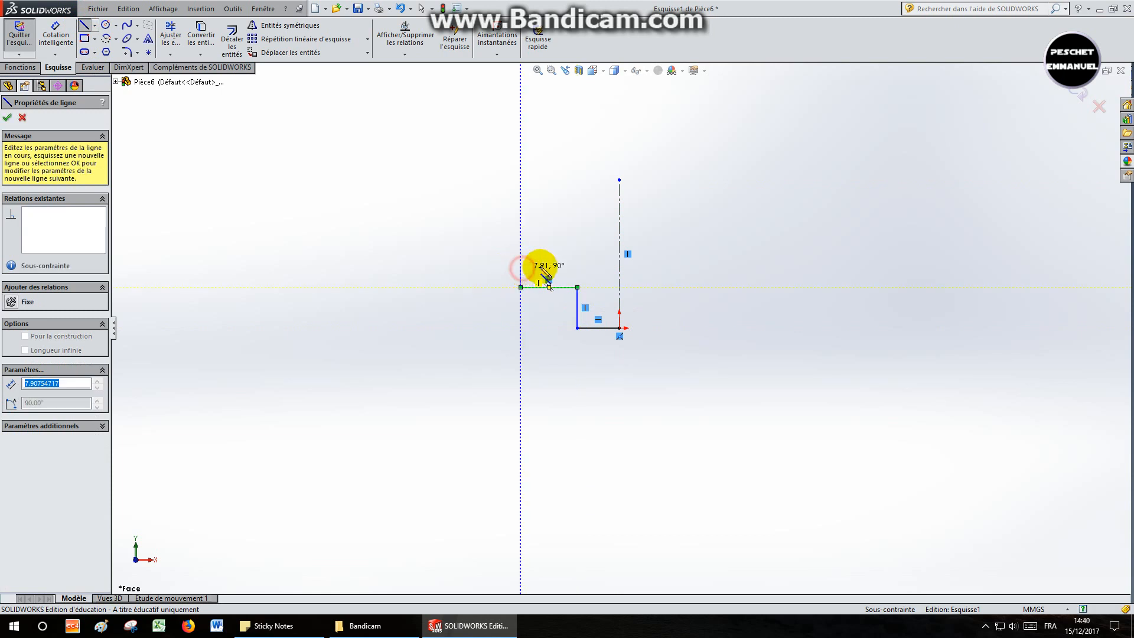
click(587, 268)
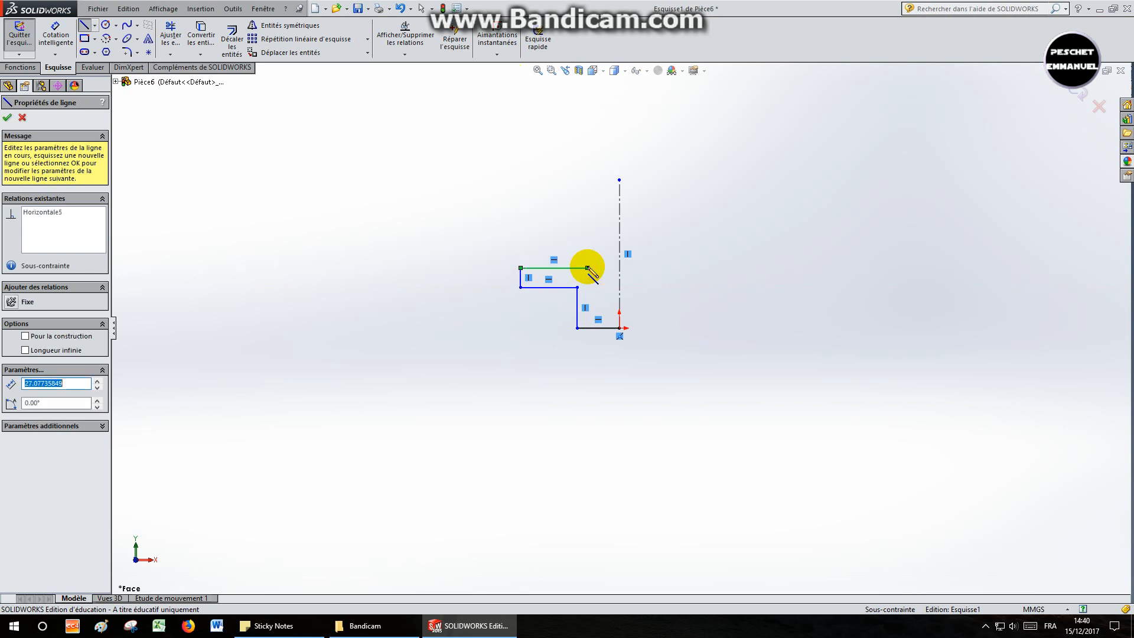
- Continue the profile upward as a barbed edge of five parallel slanted lines, each about 9 mm long, joined by four short horizontal lines
scroll(624, 278, down, 4)
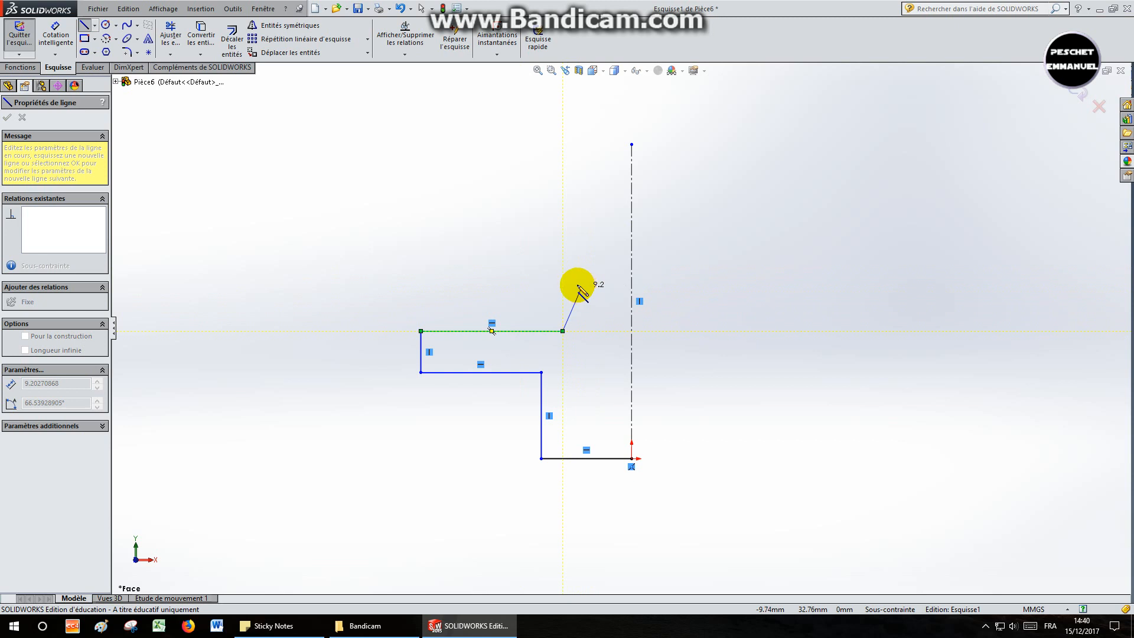
click(577, 284)
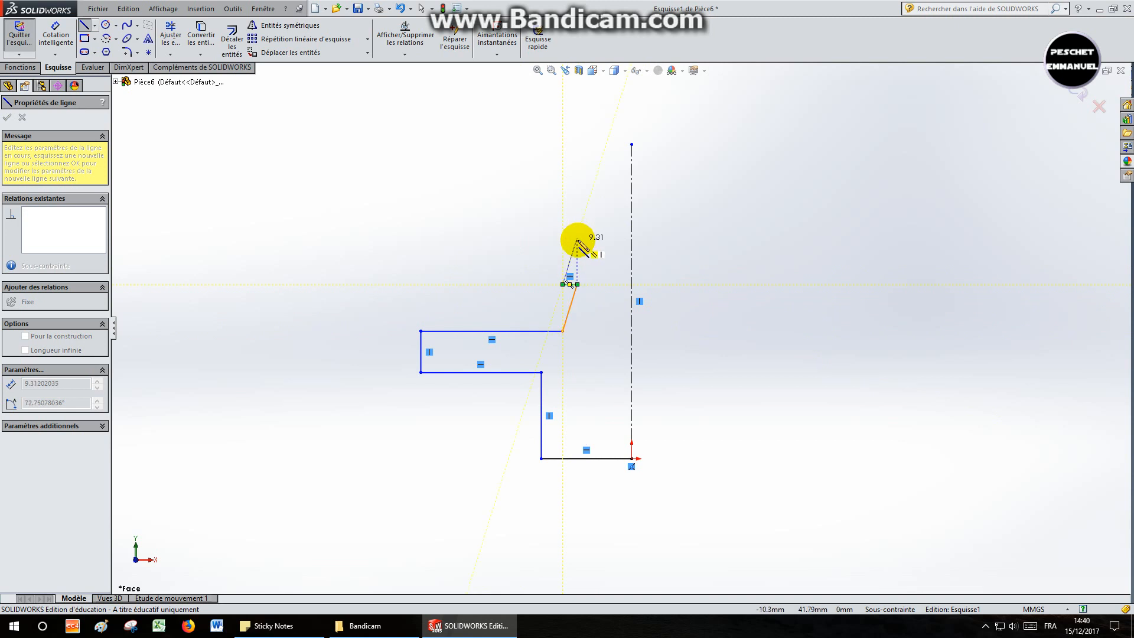
click(576, 239)
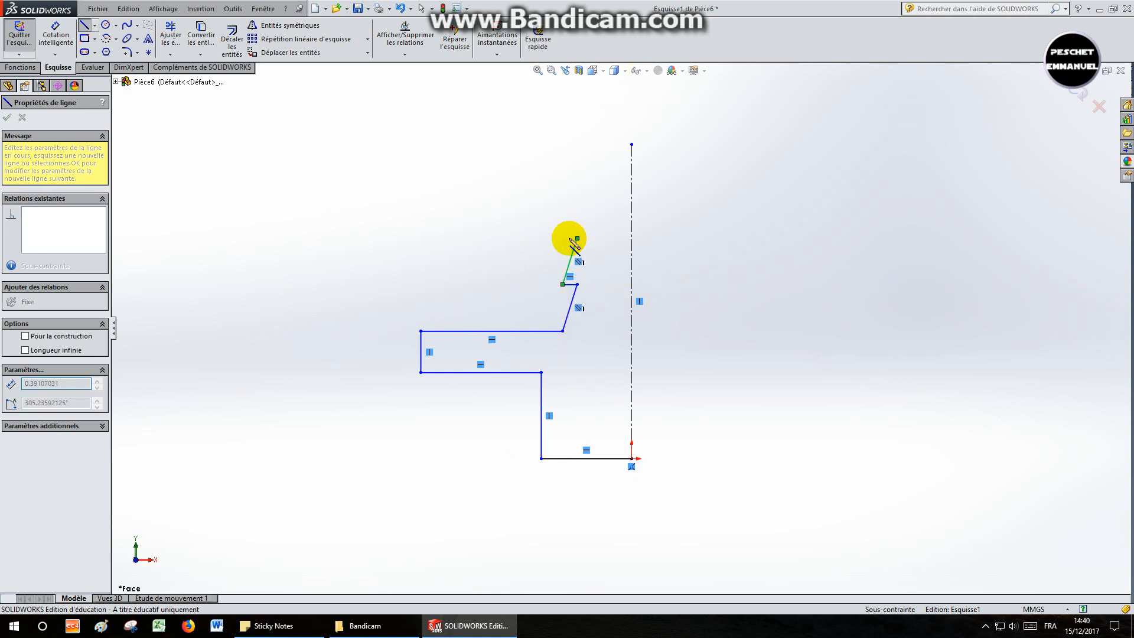
click(563, 238)
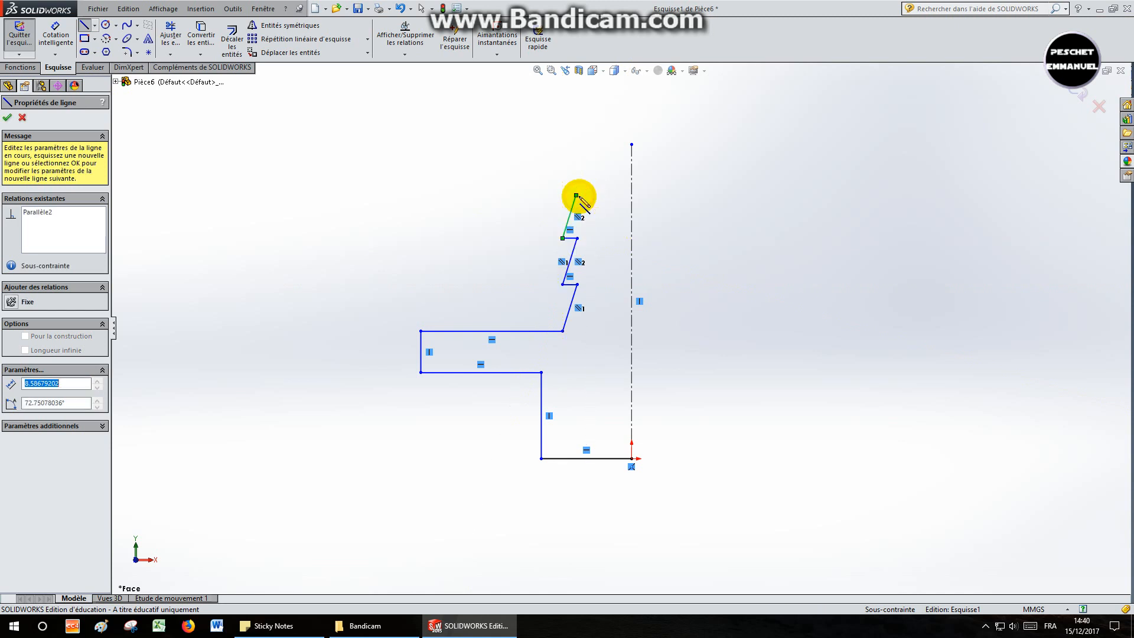
click(577, 194)
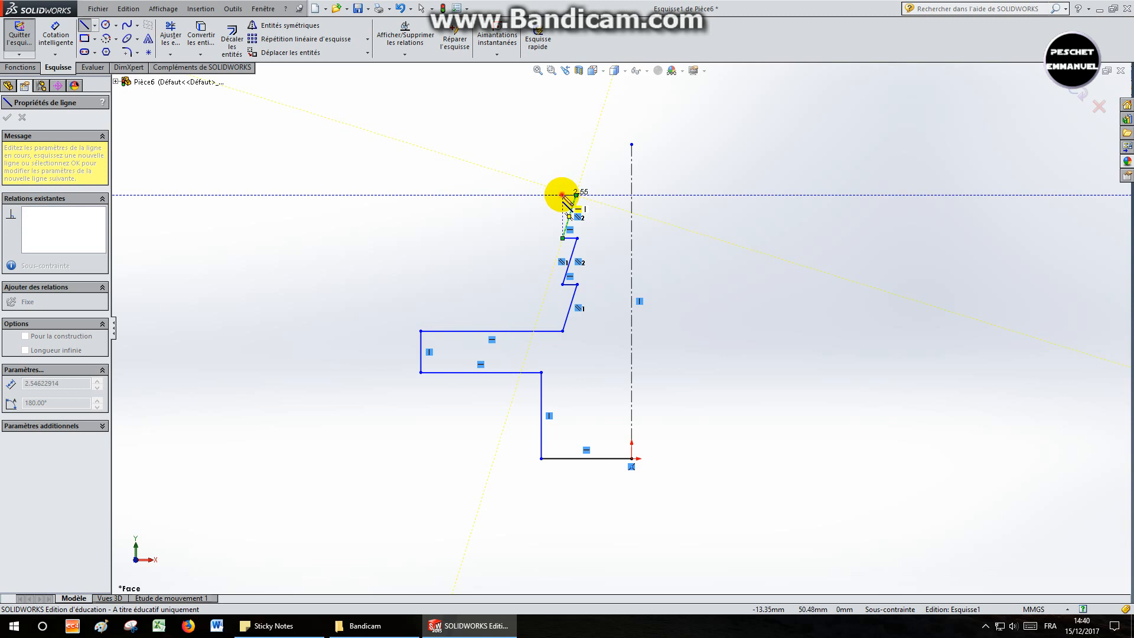
click(563, 195)
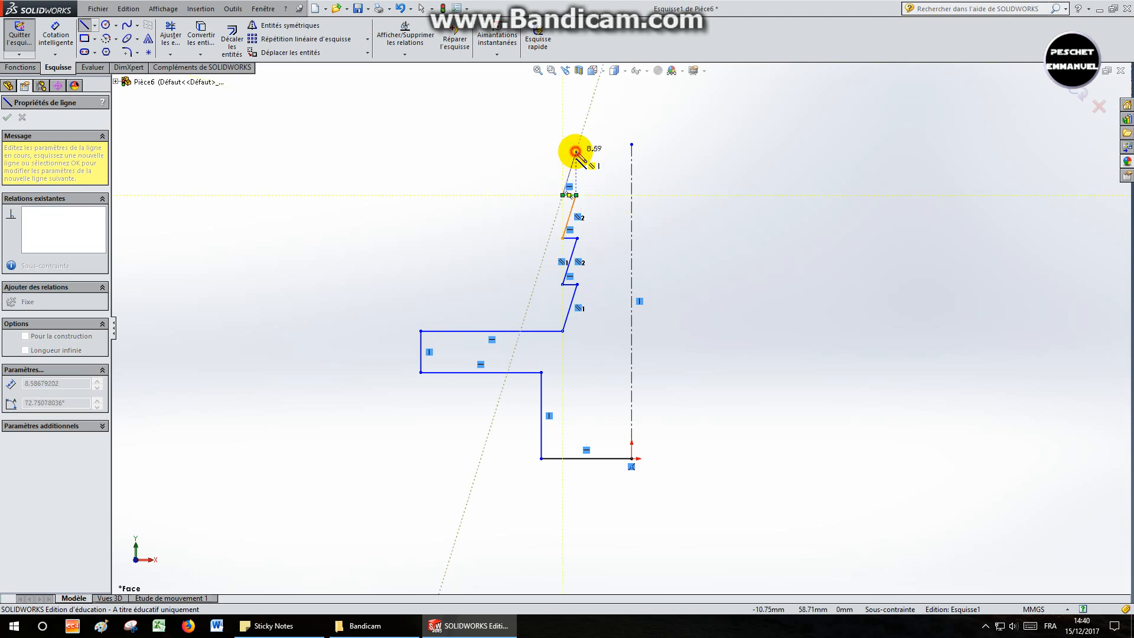
click(577, 153)
click(563, 153)
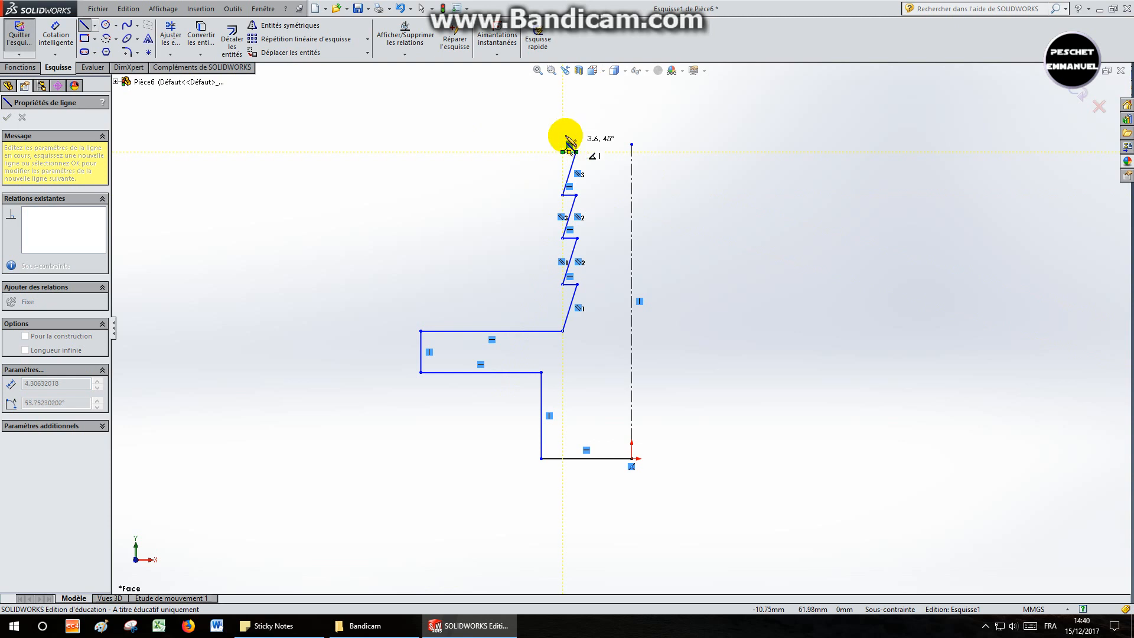
click(577, 106)
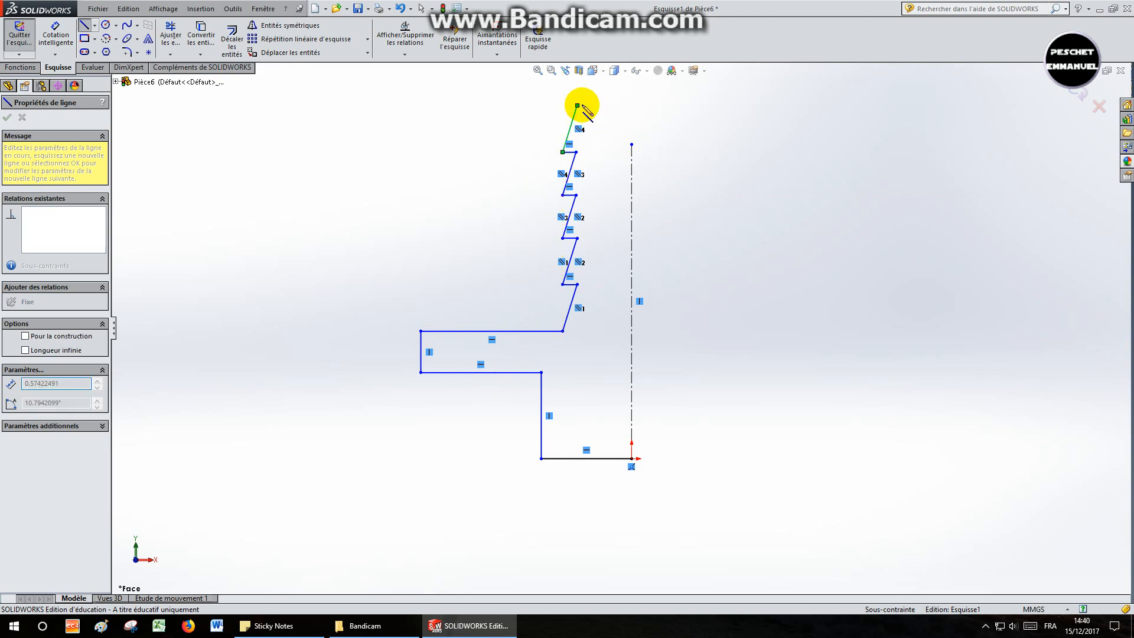
- Finish the profile with a horizontal line to the axis and extend the construction line to meet its end
click(632, 106)
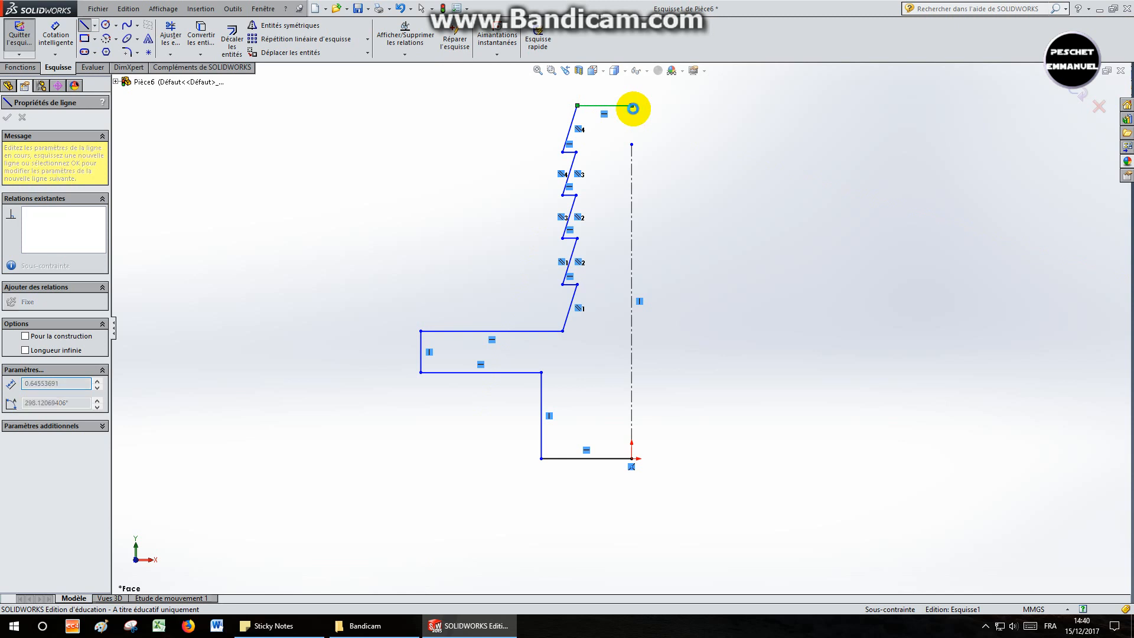
key(Escape)
drag(631, 144, 633, 108)
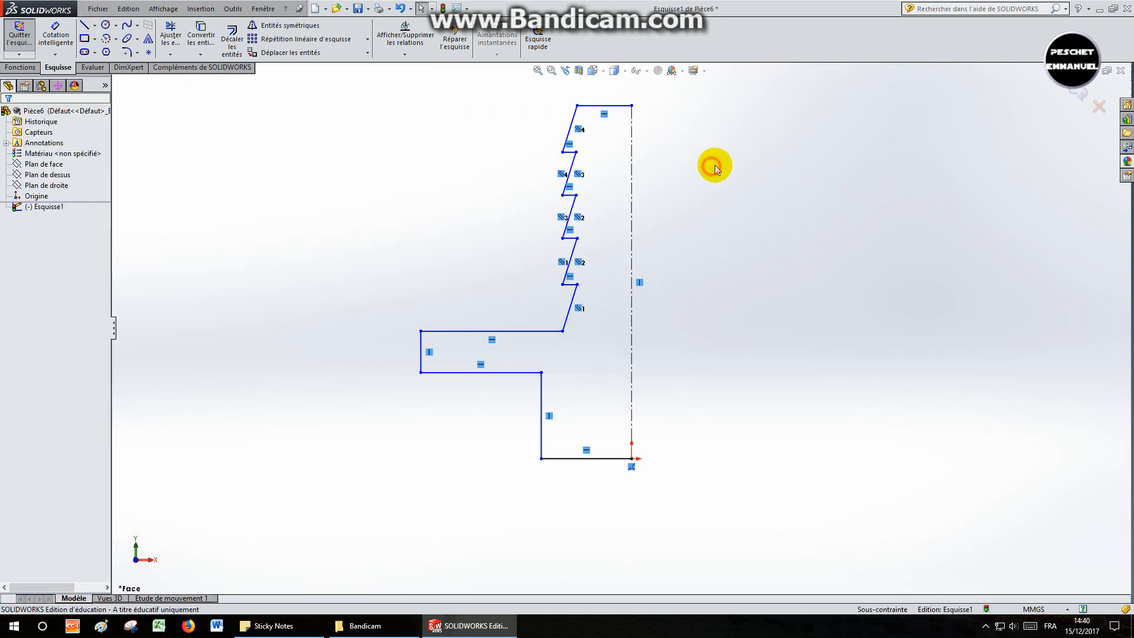
- Dimension the lower stem's vertical edge as a diameter about the construction line and set it to 12 mm
scroll(707, 158, up, 1)
scroll(704, 161, down, 1)
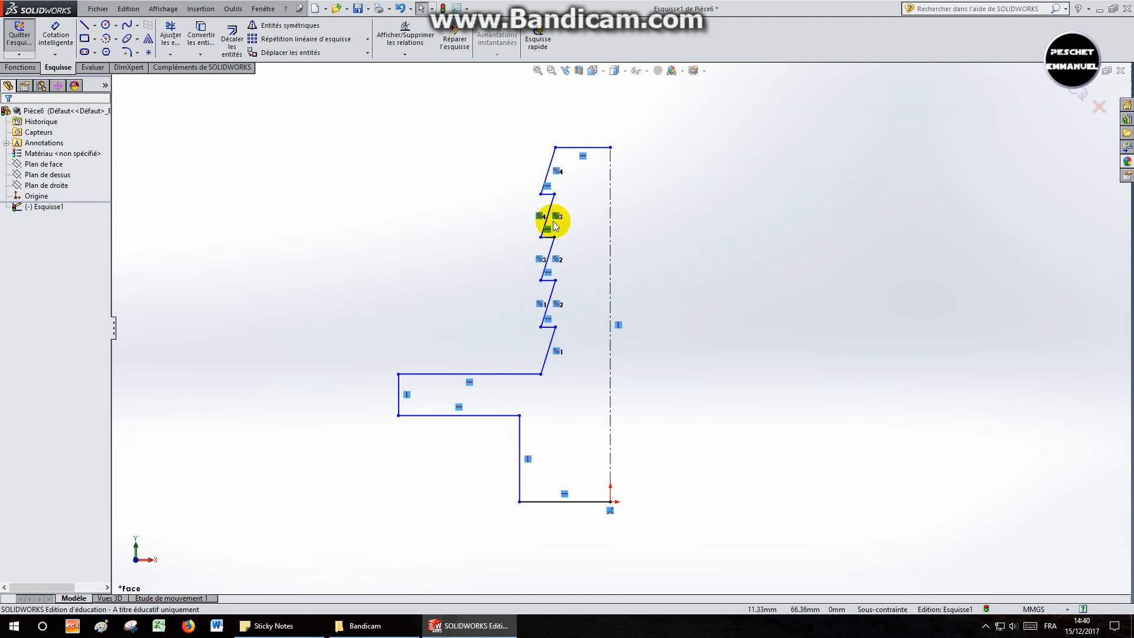
click(57, 32)
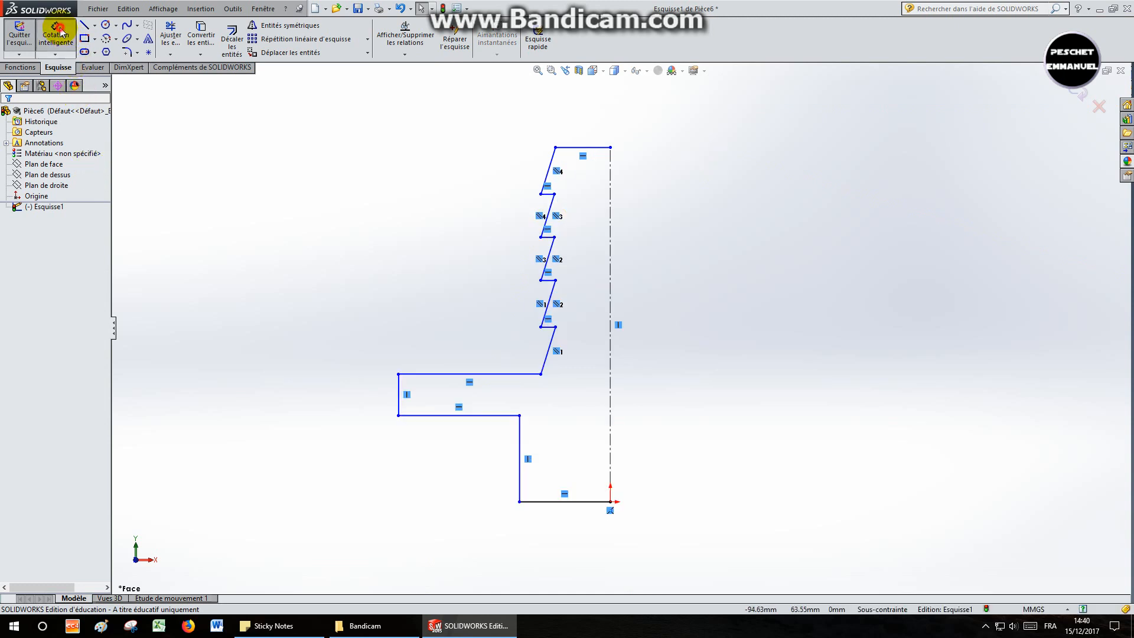
click(519, 450)
click(610, 458)
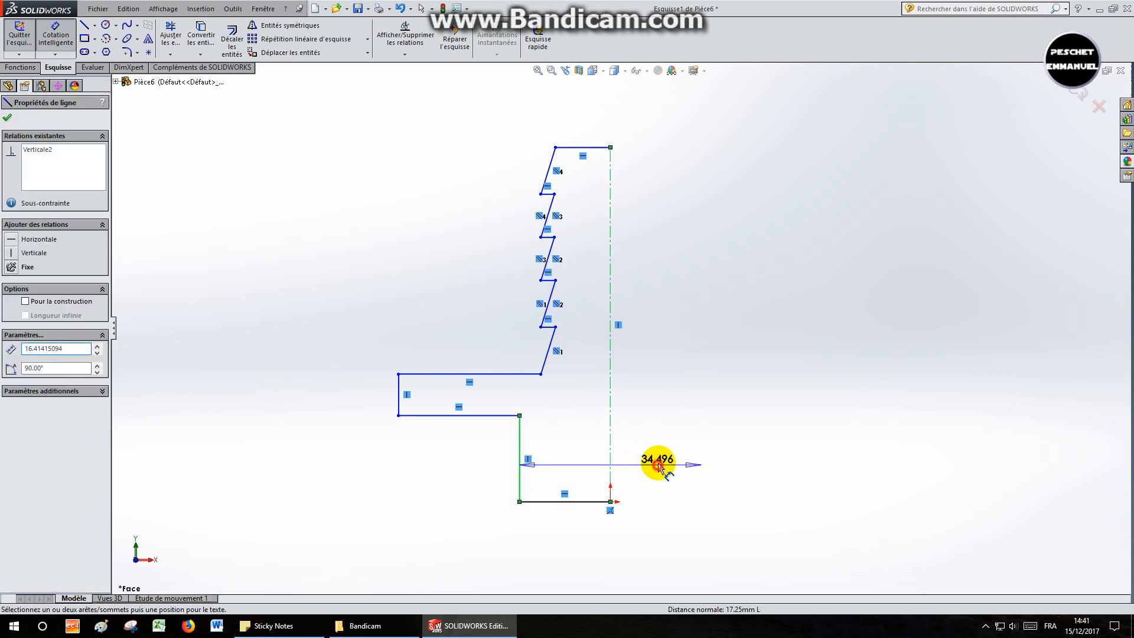
click(655, 461)
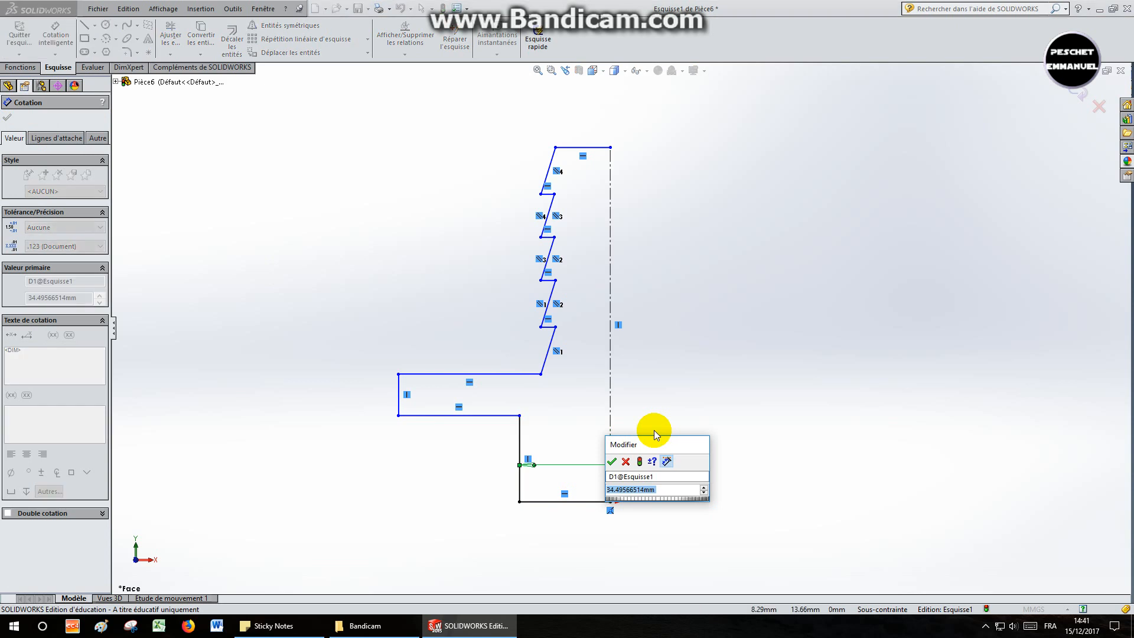
text(12)
key(Return)
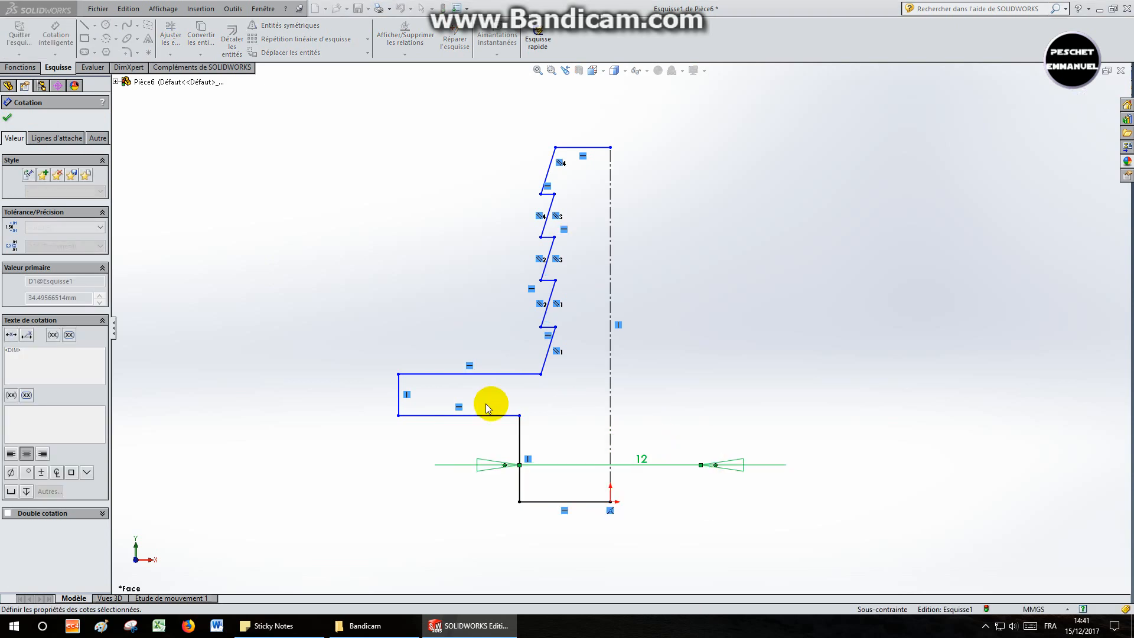
- Dimension the flange's outer edge as a diameter about the construction line and set it to 22 mm
click(400, 391)
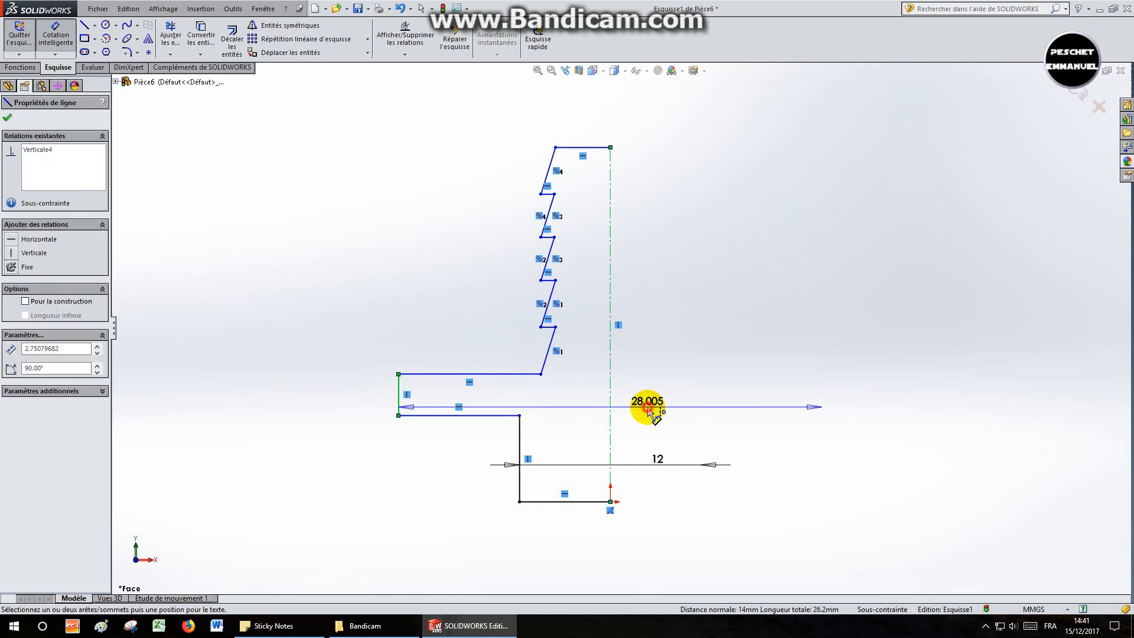
click(647, 410)
text(22)
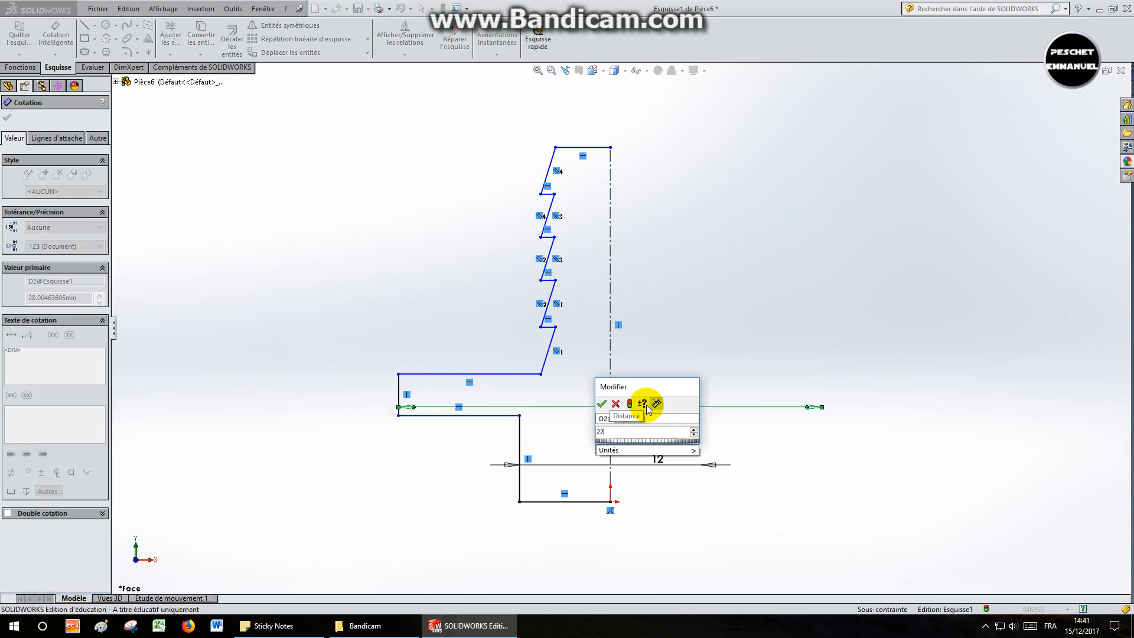
key(Return)
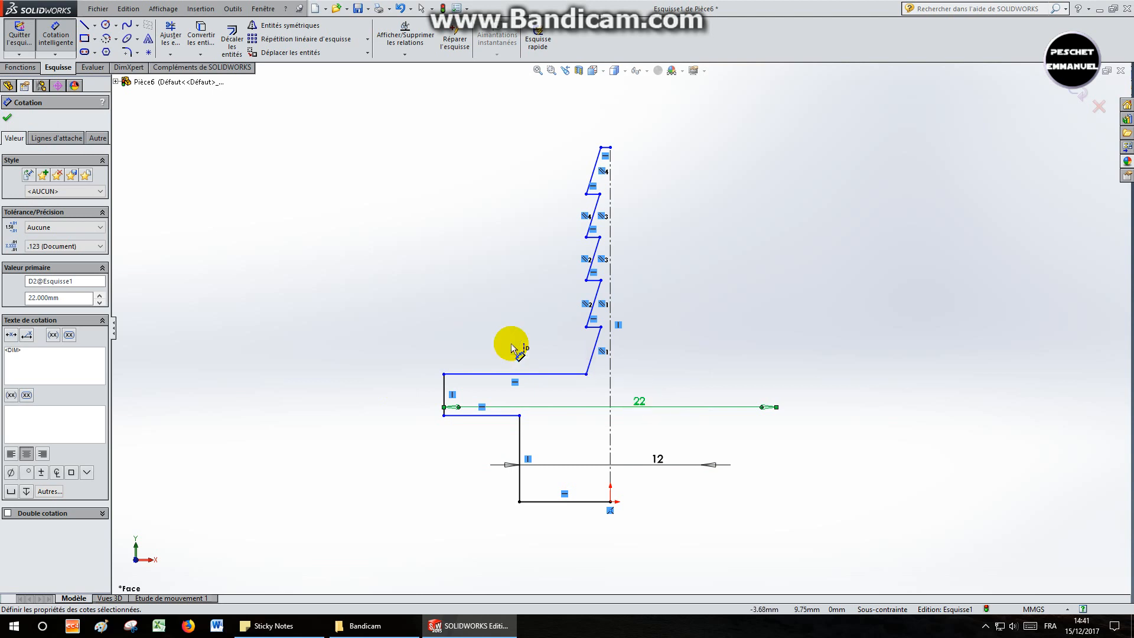
- Add a 12 mm diameter dimension about the axis to the point where the barbed edge meets the flange
click(586, 374)
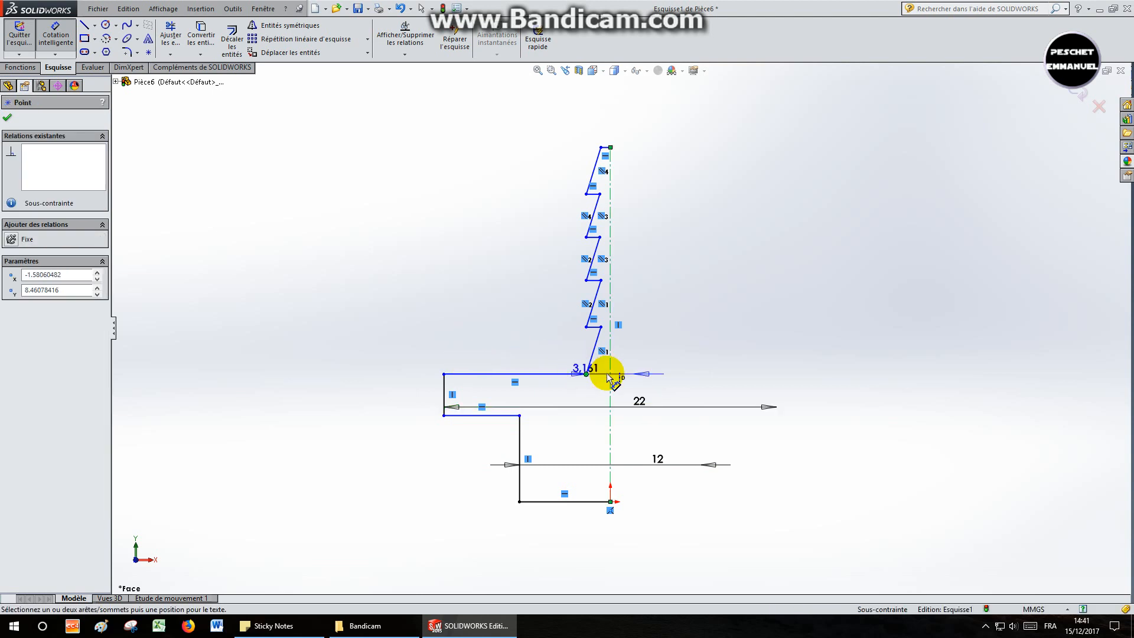
click(691, 366)
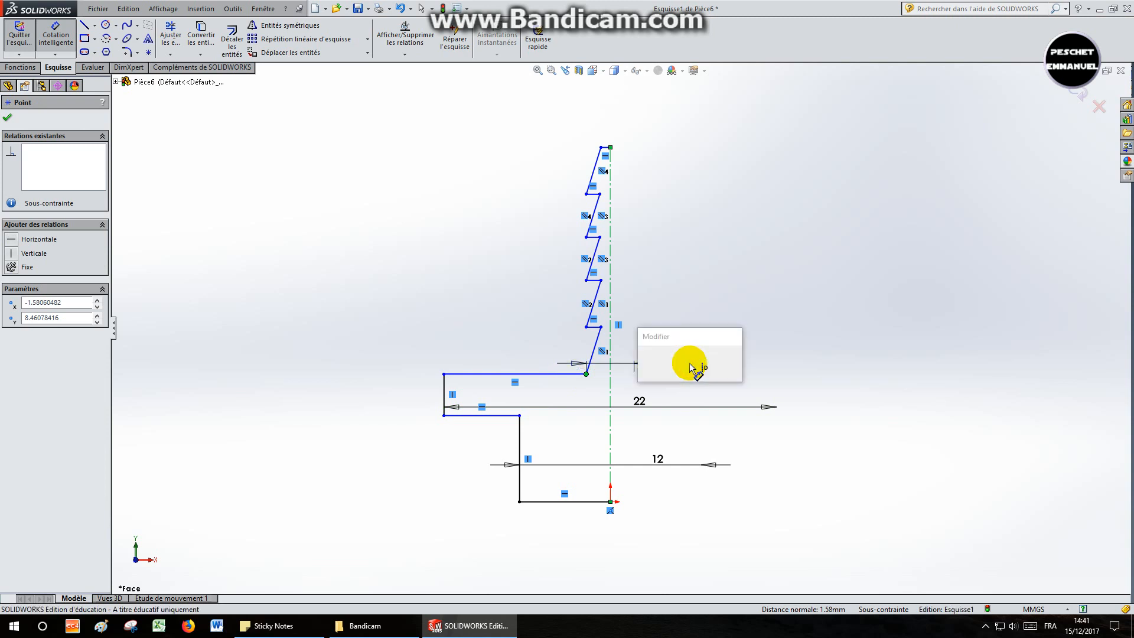
text(12)
key(Return)
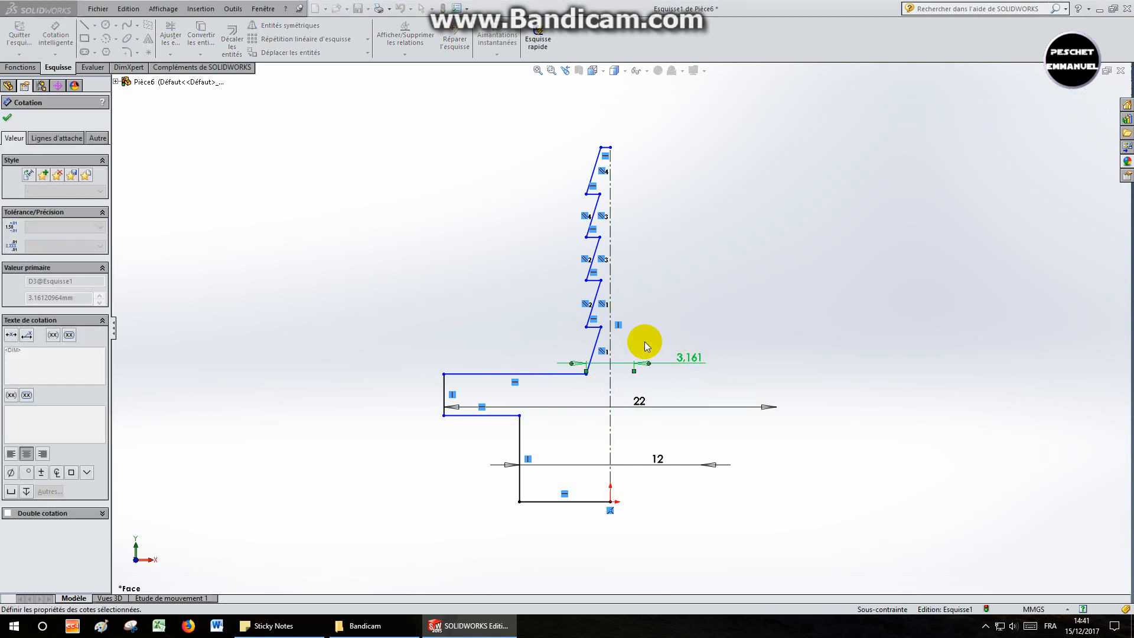
- Add a 10 mm diameter dimension about the axis to the inner point of the lowest tooth
click(534, 327)
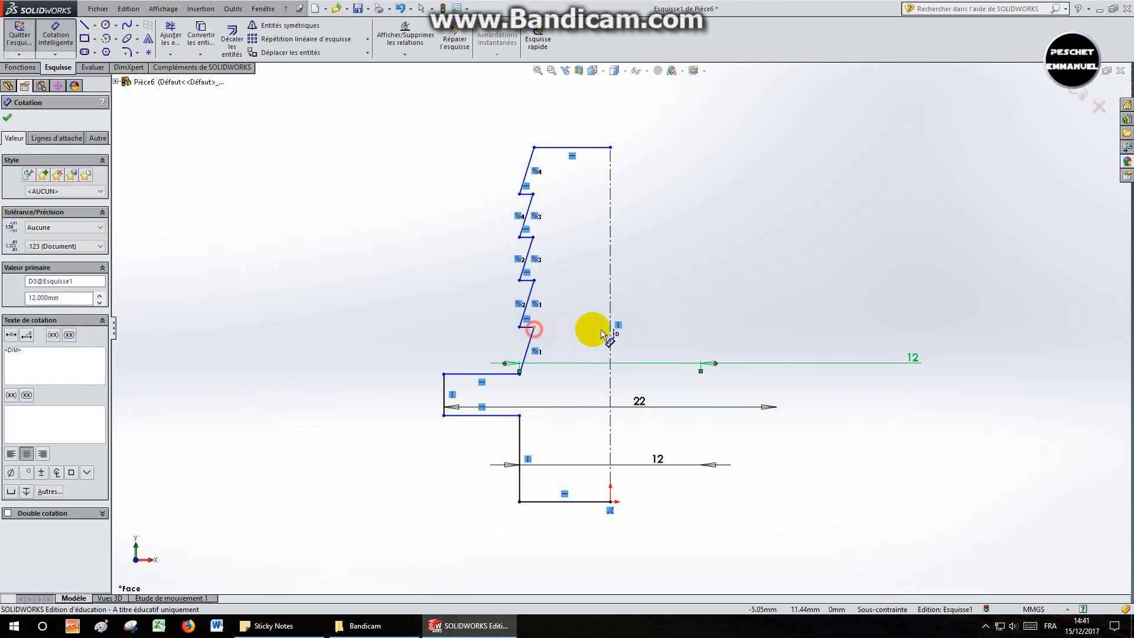
click(663, 331)
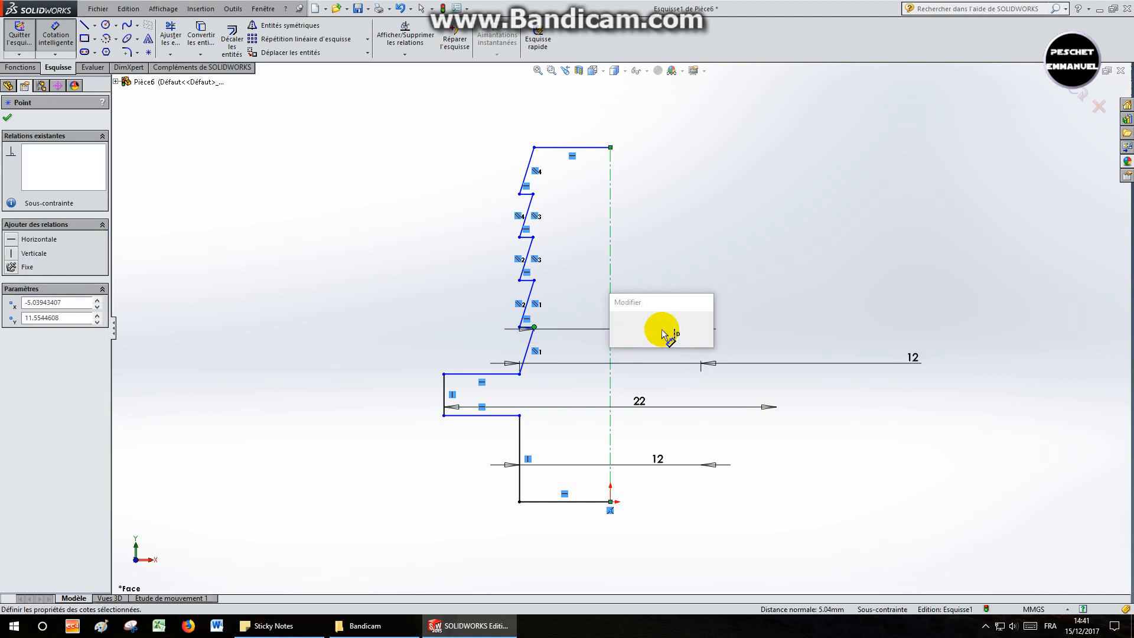
text(10)
key(Return)
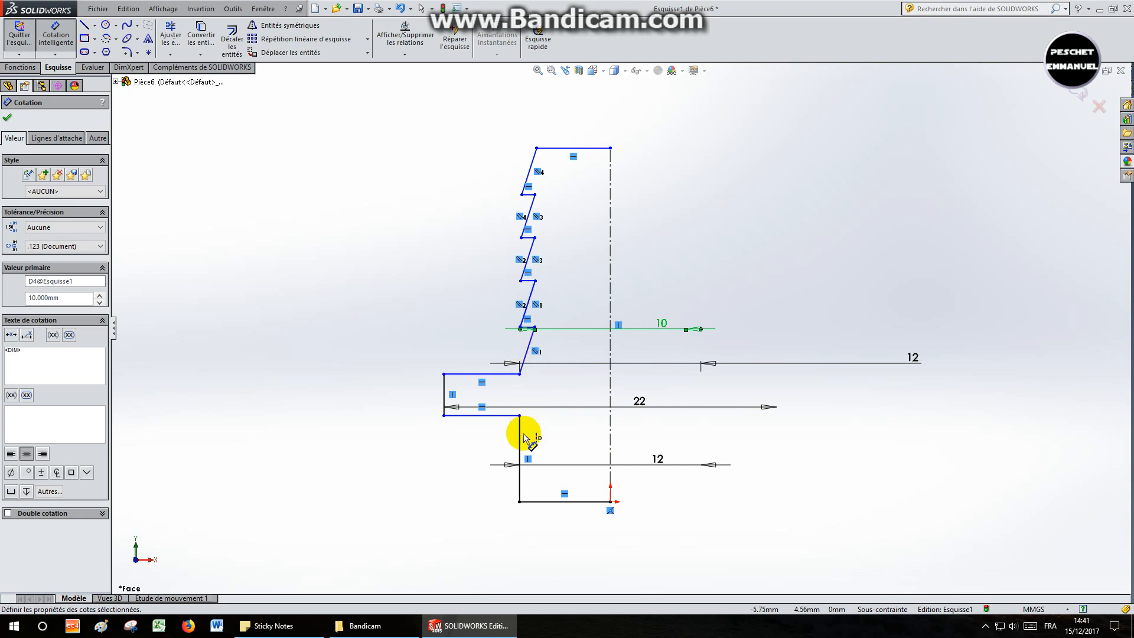
- Dimension the flange's outer vertical edge and set its thickness to 3 mm
click(443, 390)
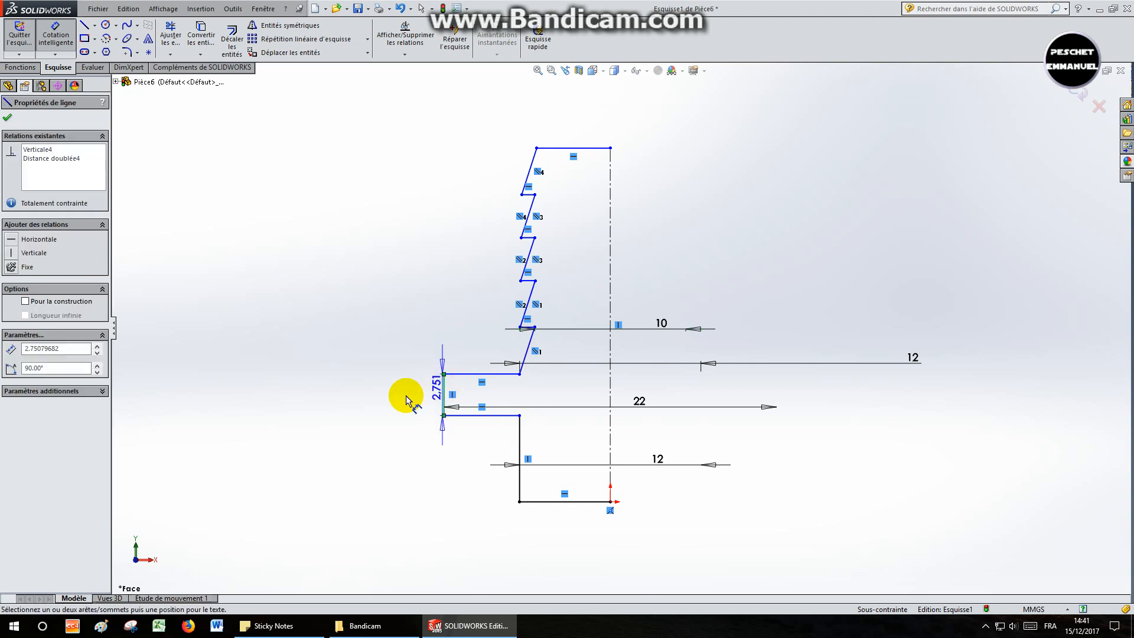
click(405, 394)
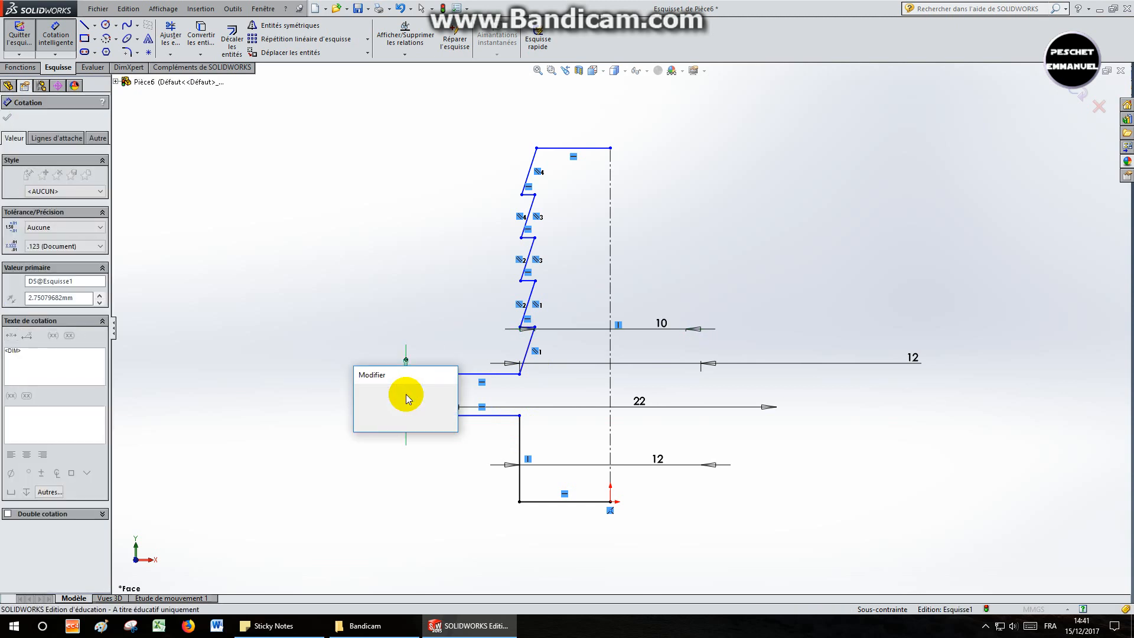
key(Return)
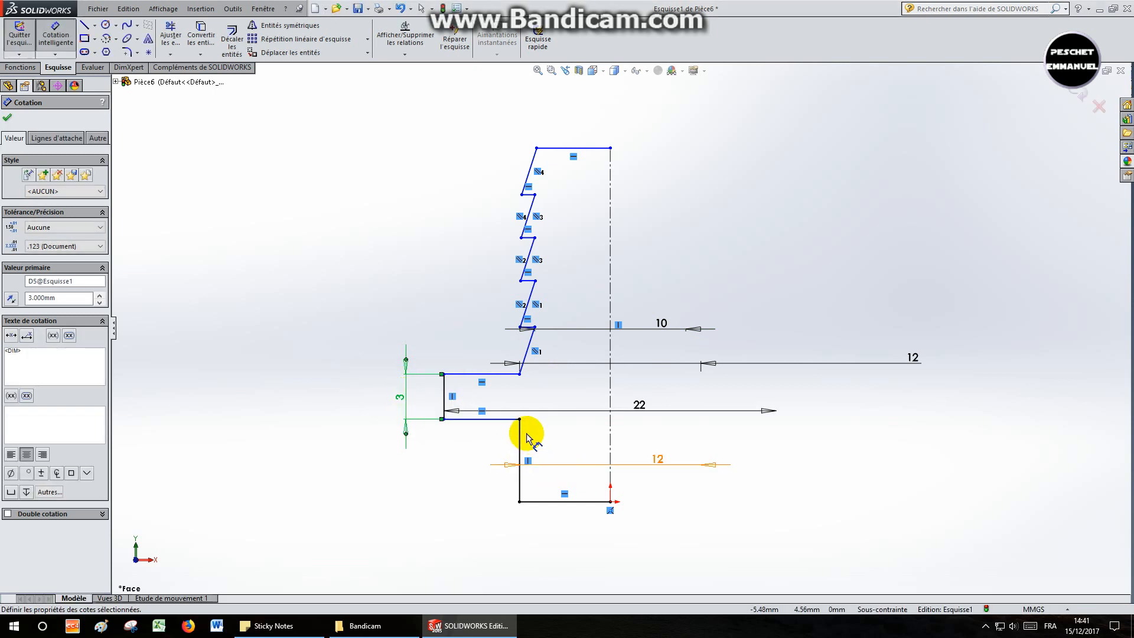
- Add a height dimension to the lower stem's vertical edge, try a value of 10 mm and undo that value
click(519, 437)
click(448, 451)
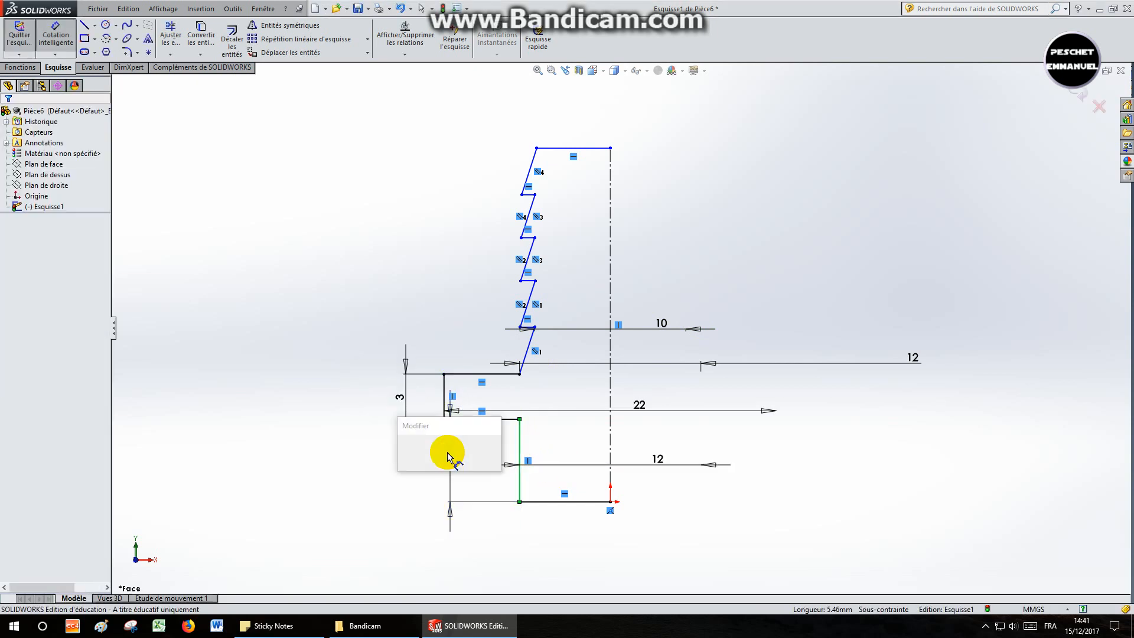
text(10)
key(Return)
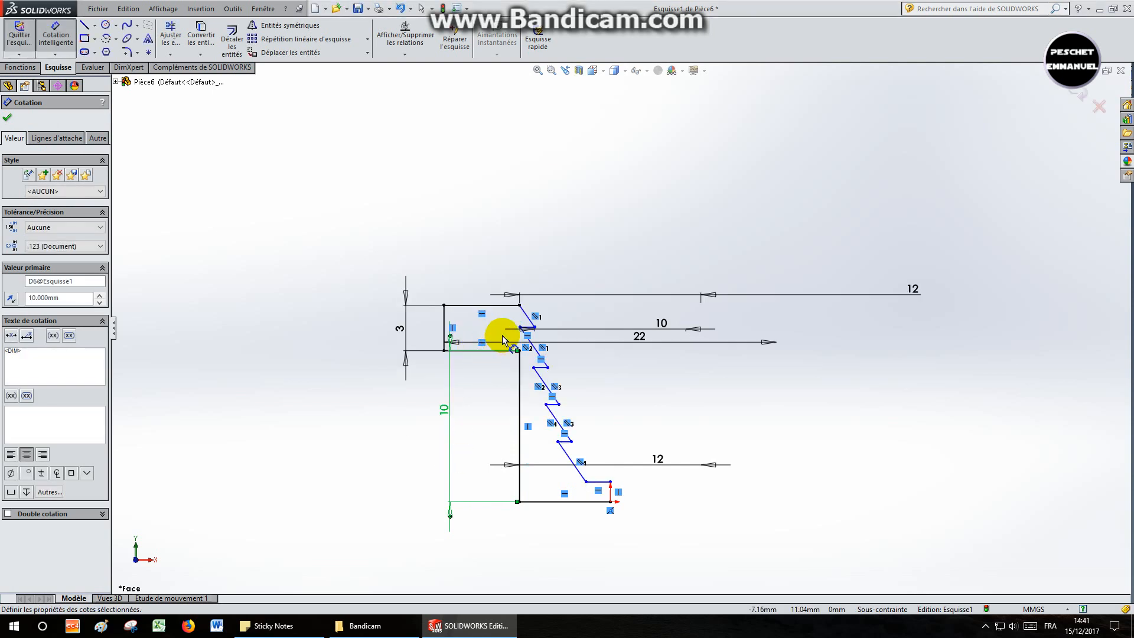
key(Escape)
key(ctrl+z)
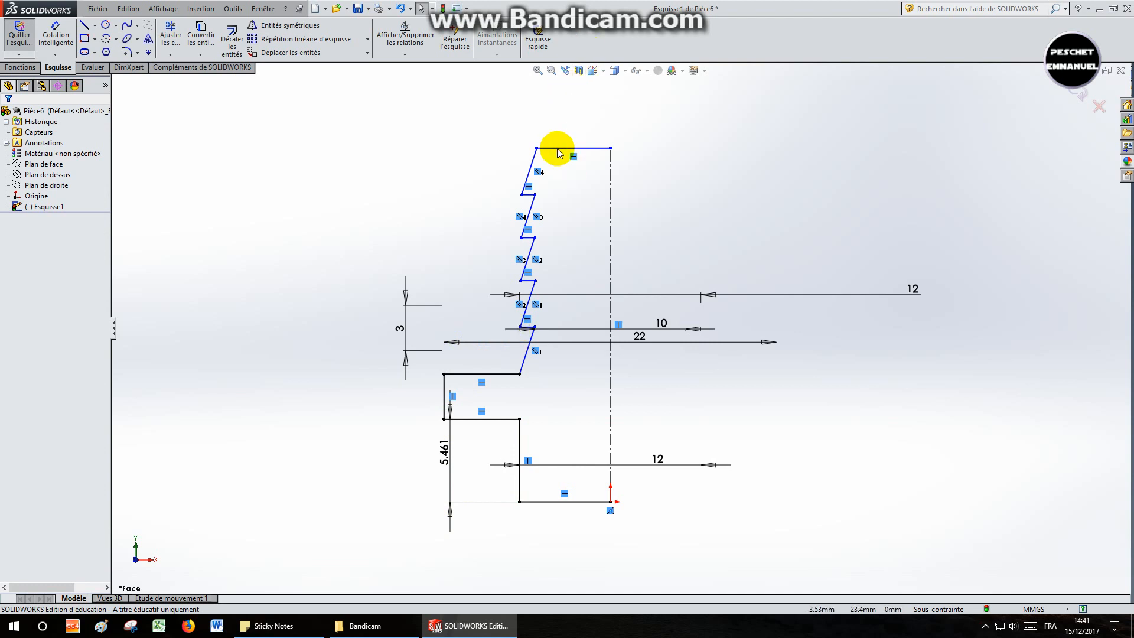
- Dimension the vertical height of the topmost slanted barb edge and set it to 4 mm
click(55, 37)
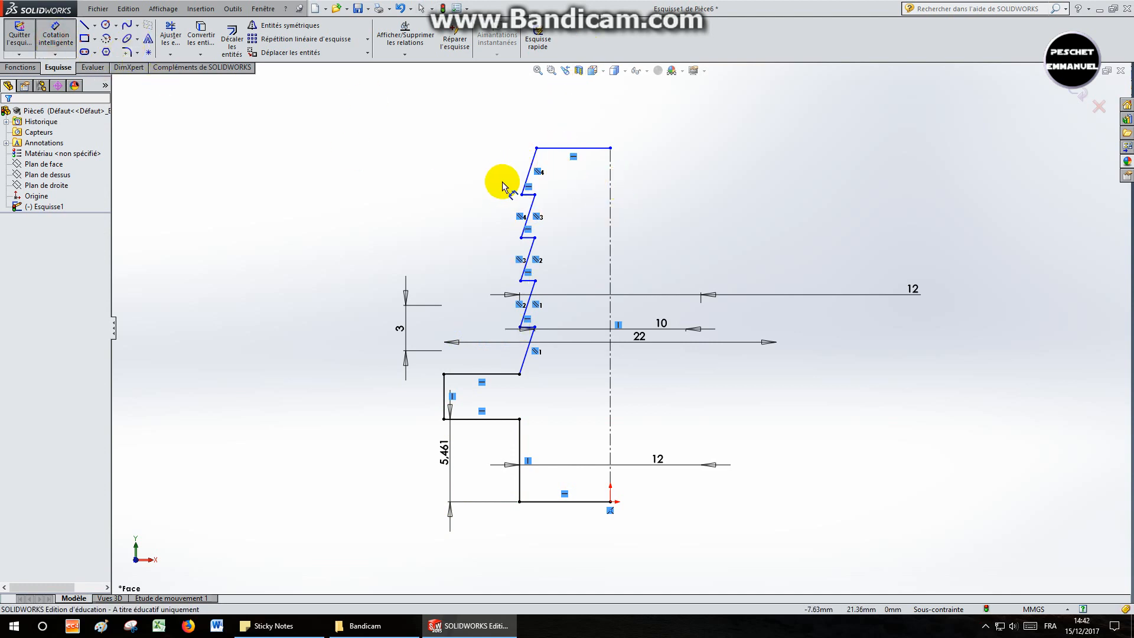
click(531, 164)
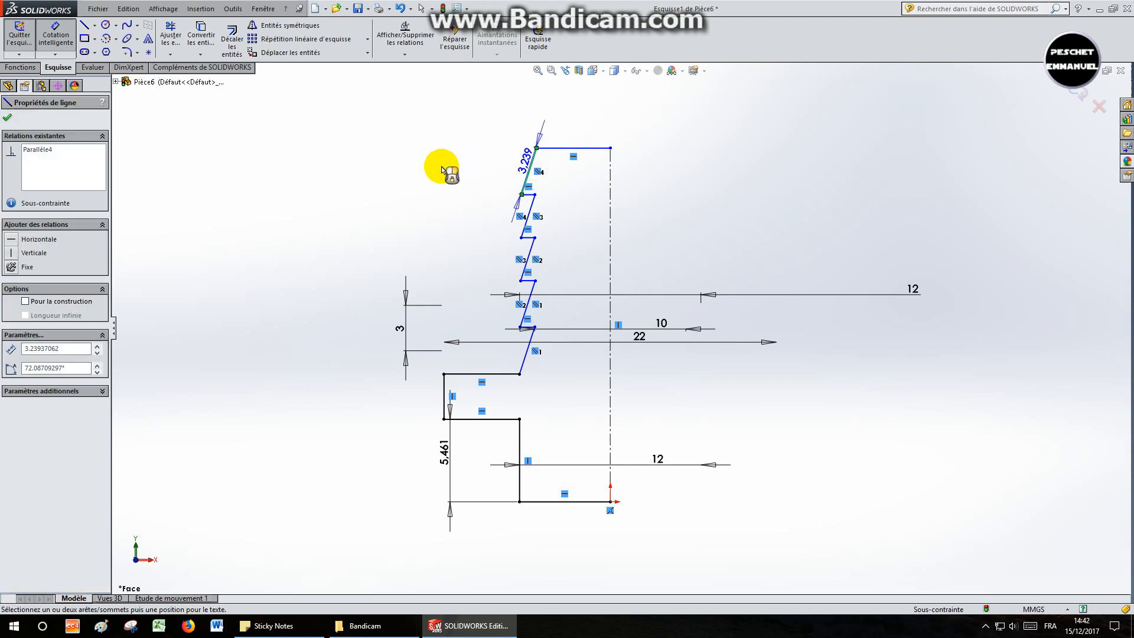
click(442, 170)
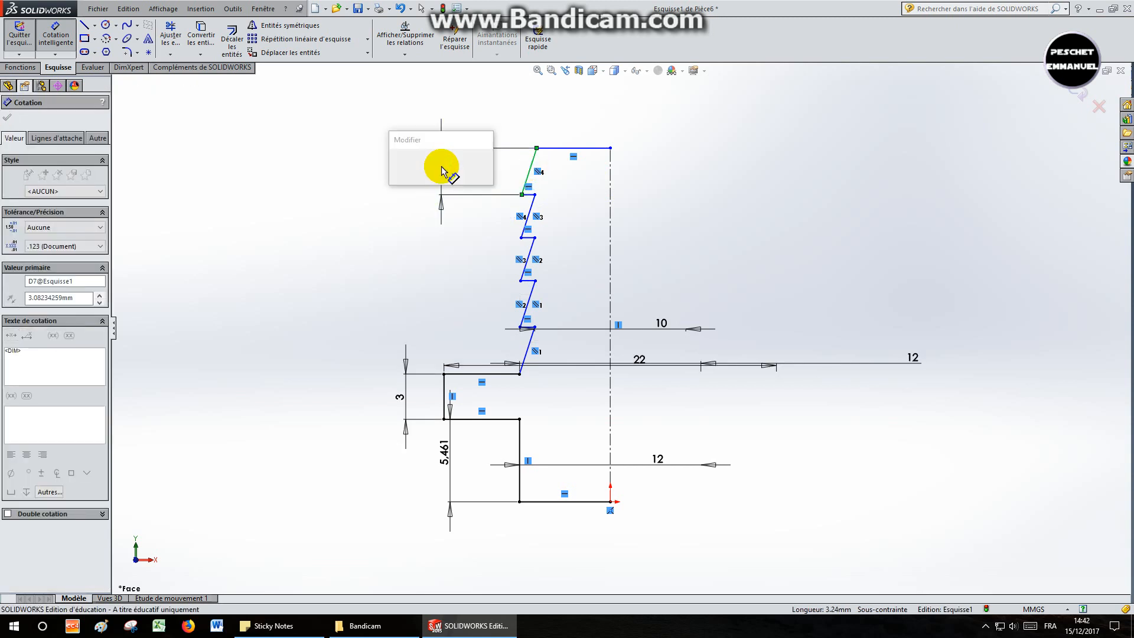
text(4)
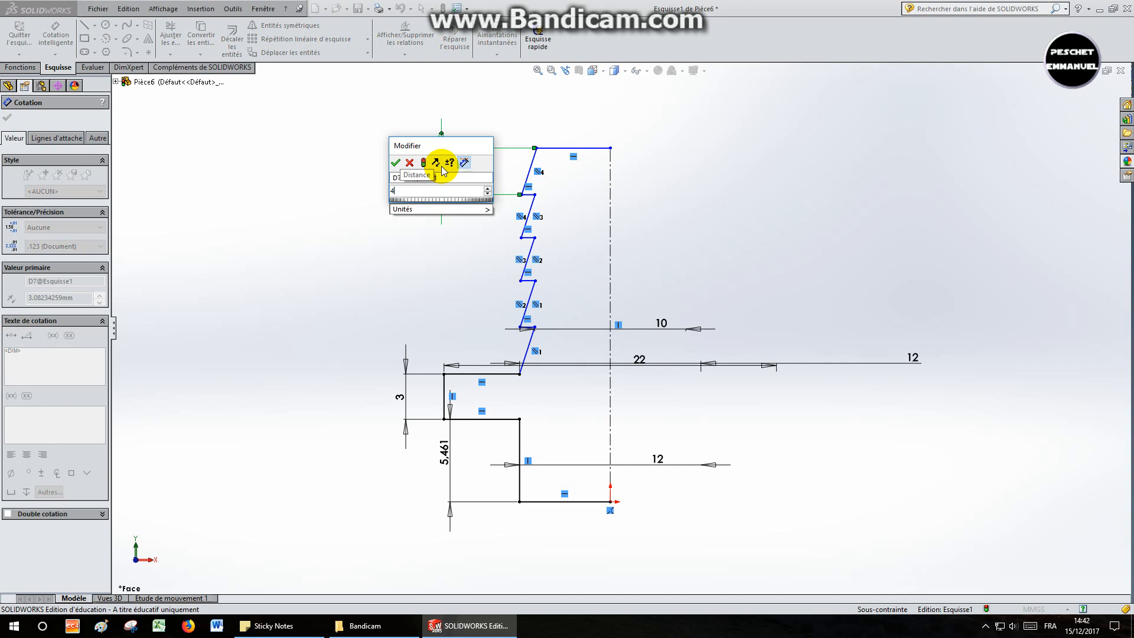
key(Return)
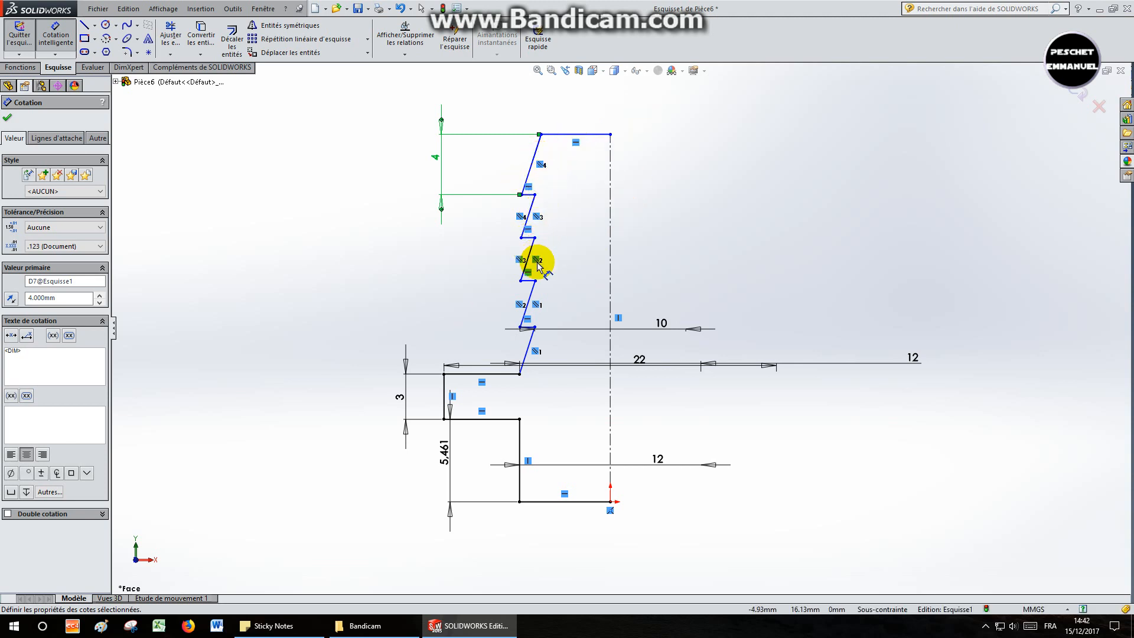
key(Escape)
key(Escape)
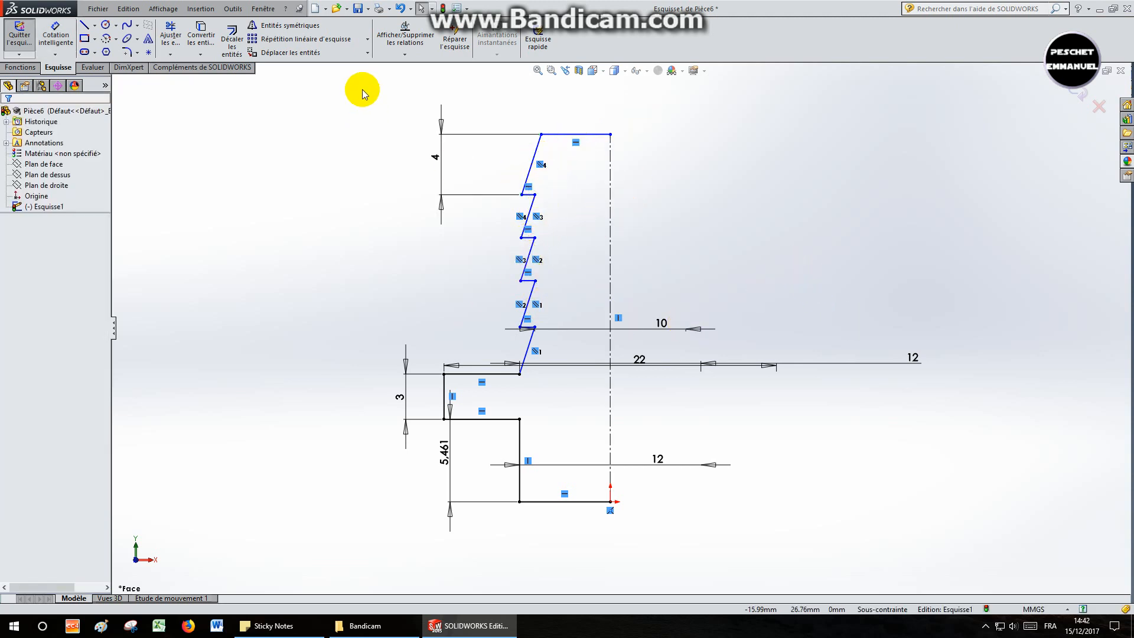
- Add an Equal relation between all five slanted barb edges
click(404, 55)
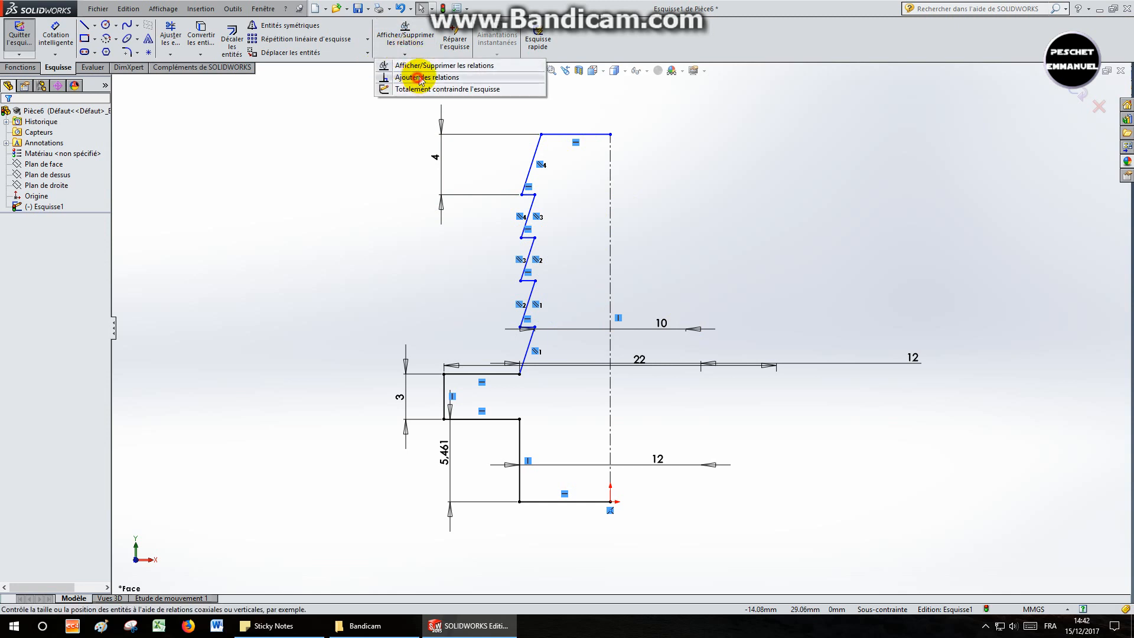
click(419, 78)
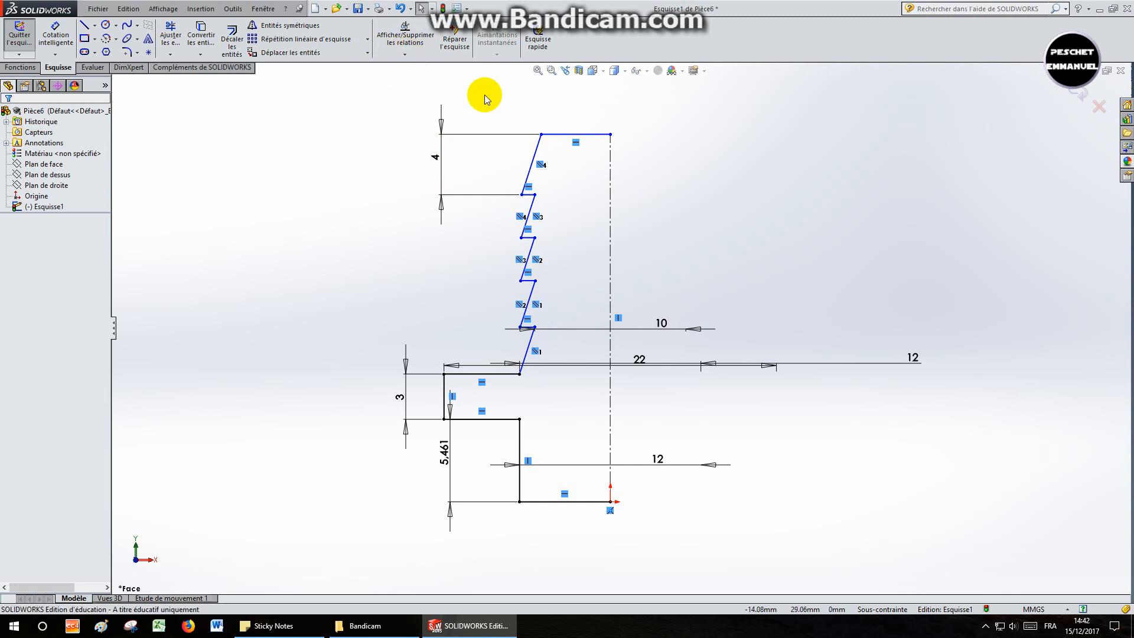
click(534, 166)
click(528, 215)
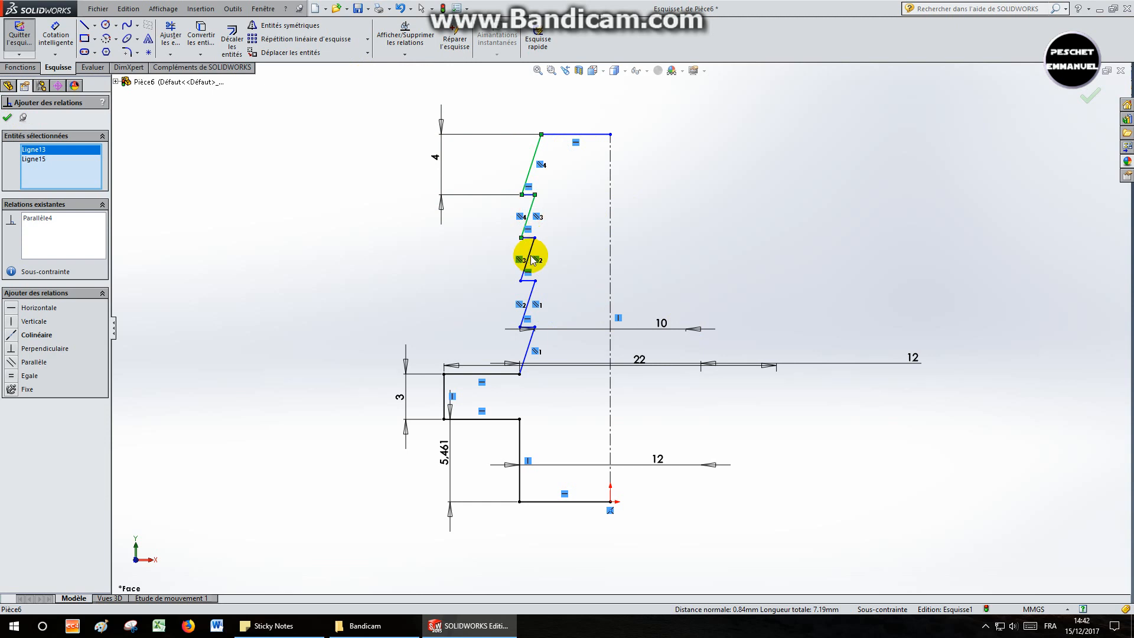
click(529, 255)
click(531, 300)
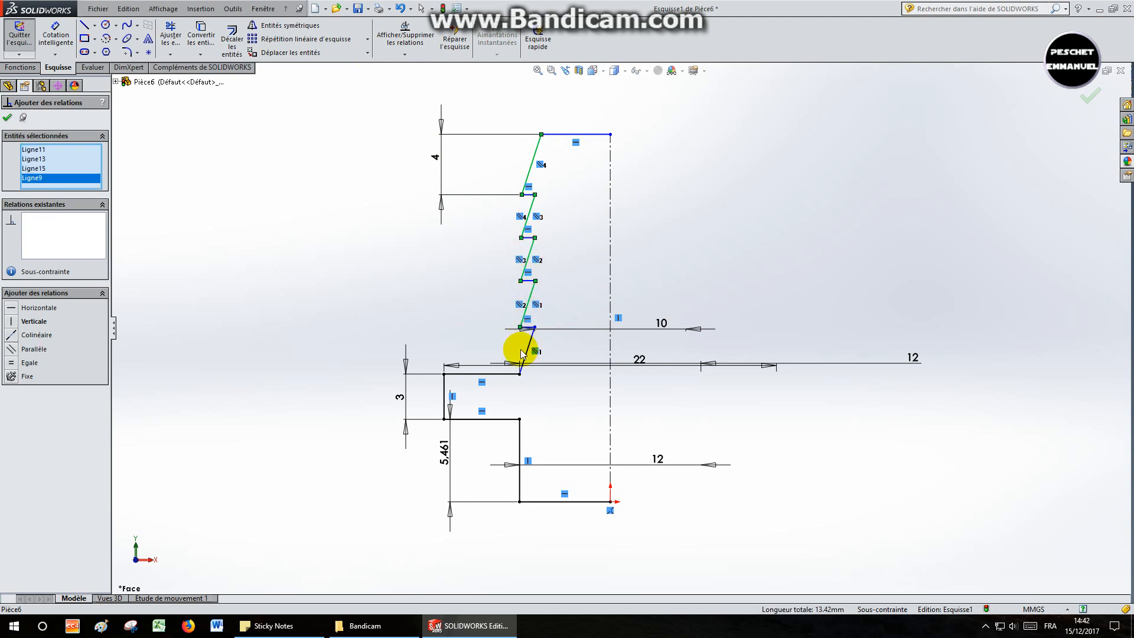
click(531, 348)
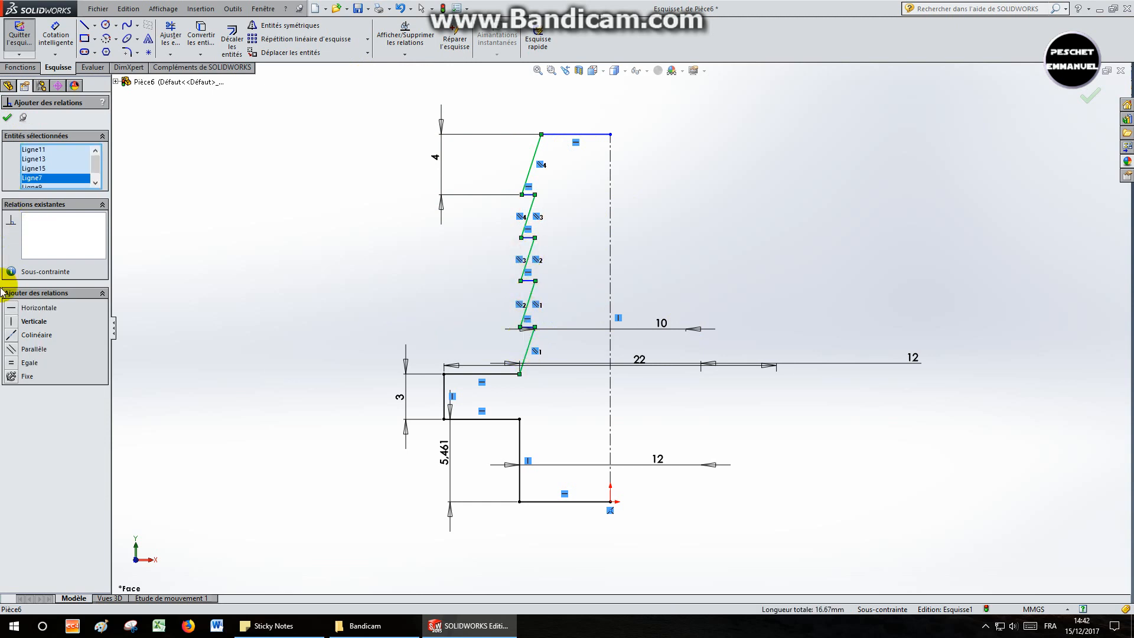
click(9, 361)
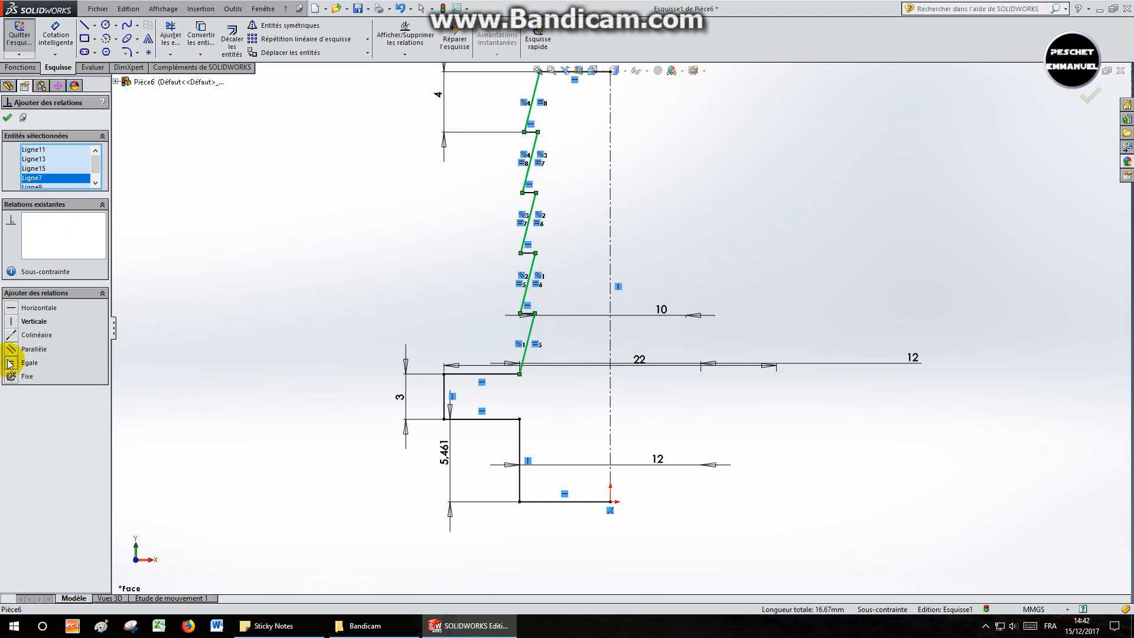
click(7, 120)
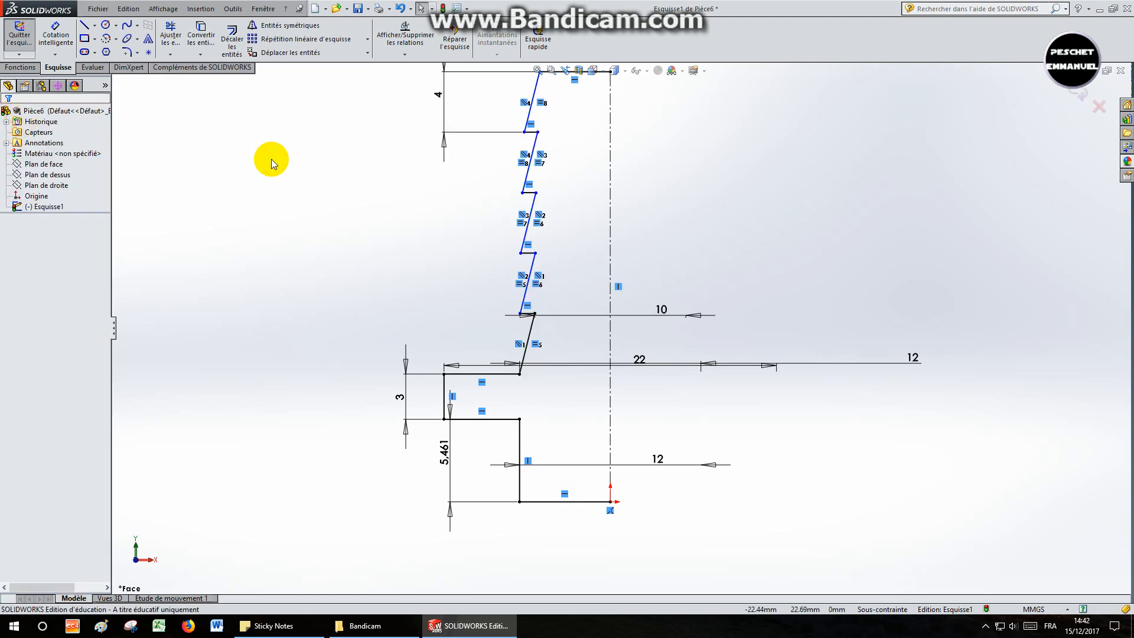
- Set the lower stem's height dimension to 10 mm
key(f)
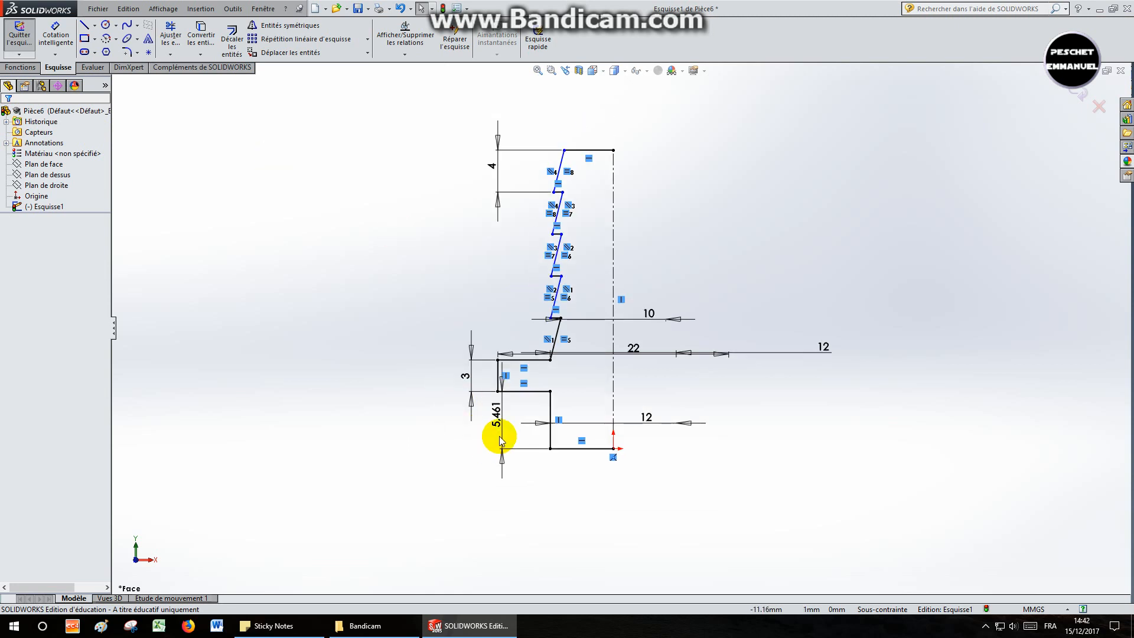
click(497, 409)
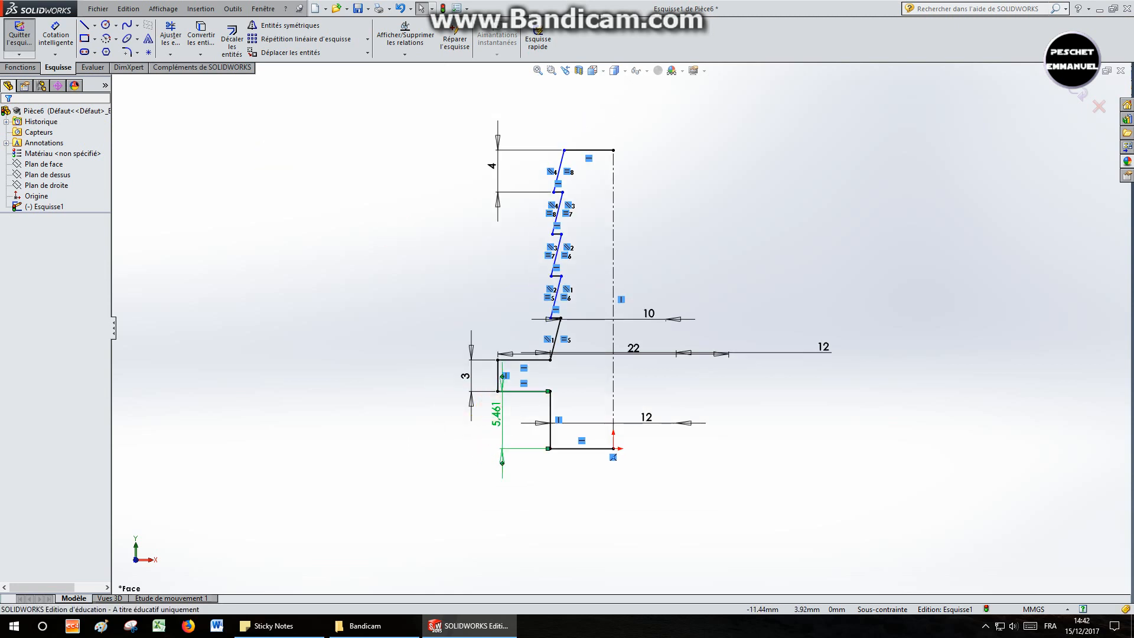
double_click(488, 401)
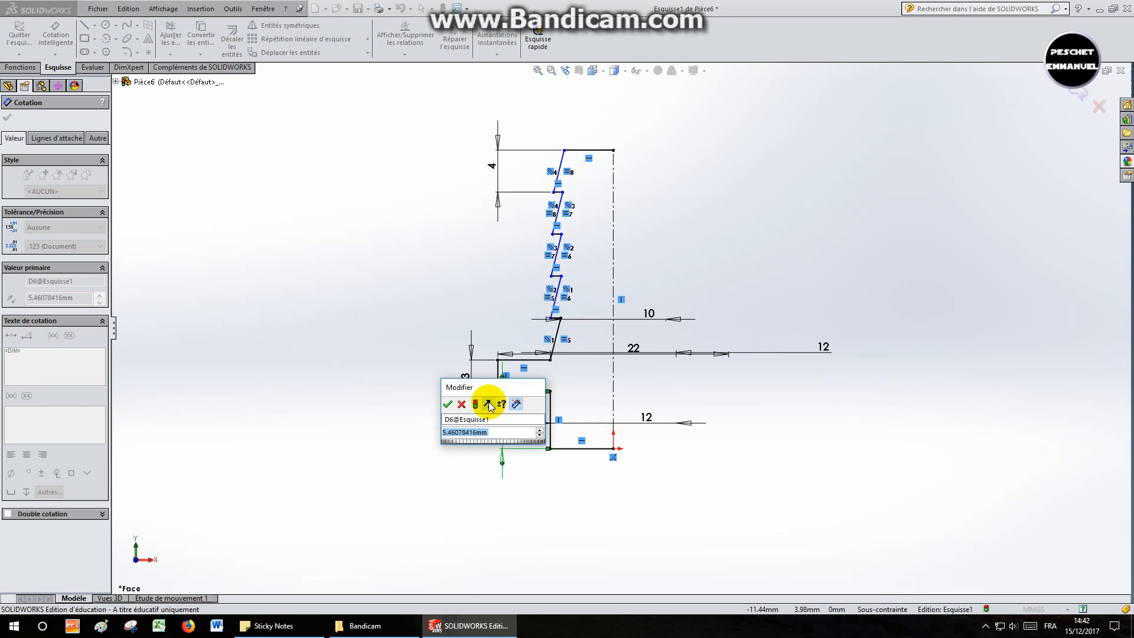
text(10)
key(Return)
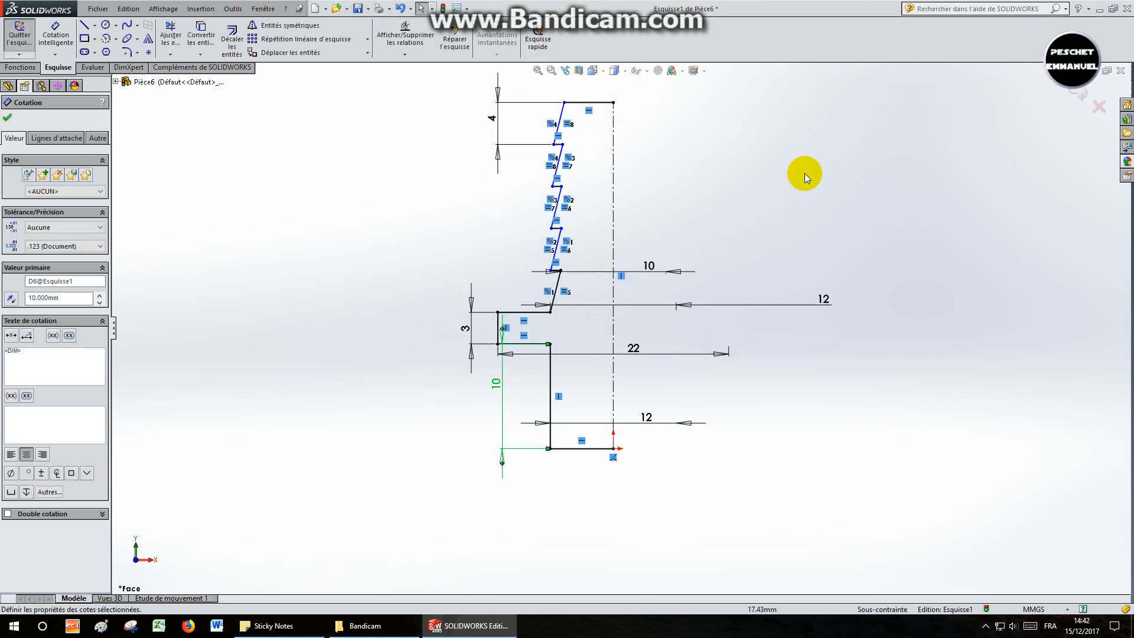
scroll(729, 133, down, 1)
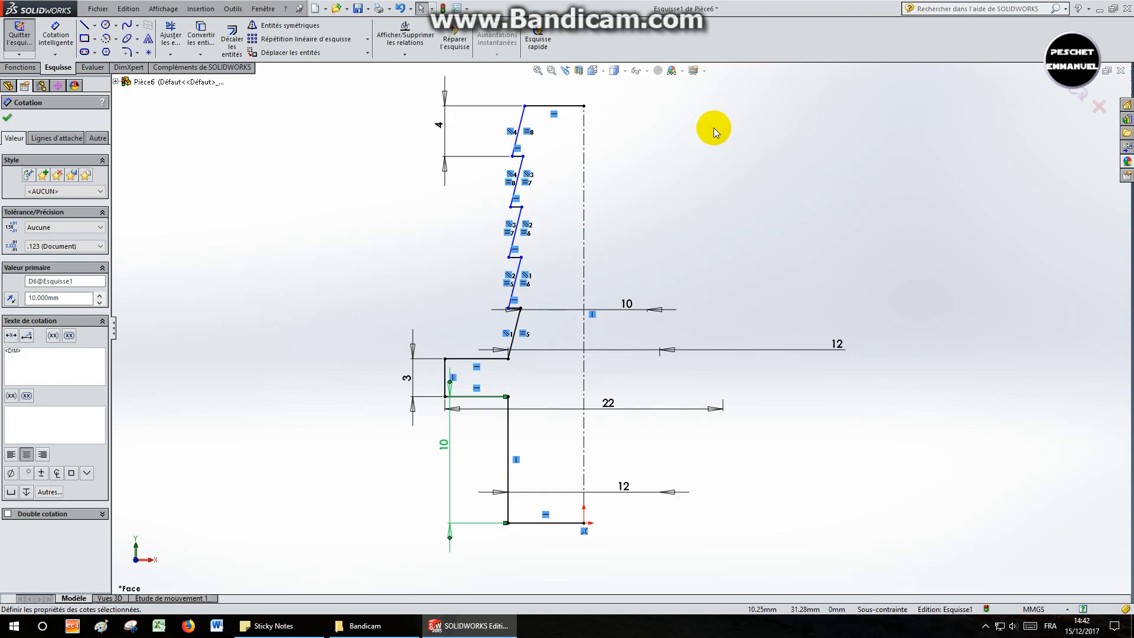
scroll(713, 128, down, 1)
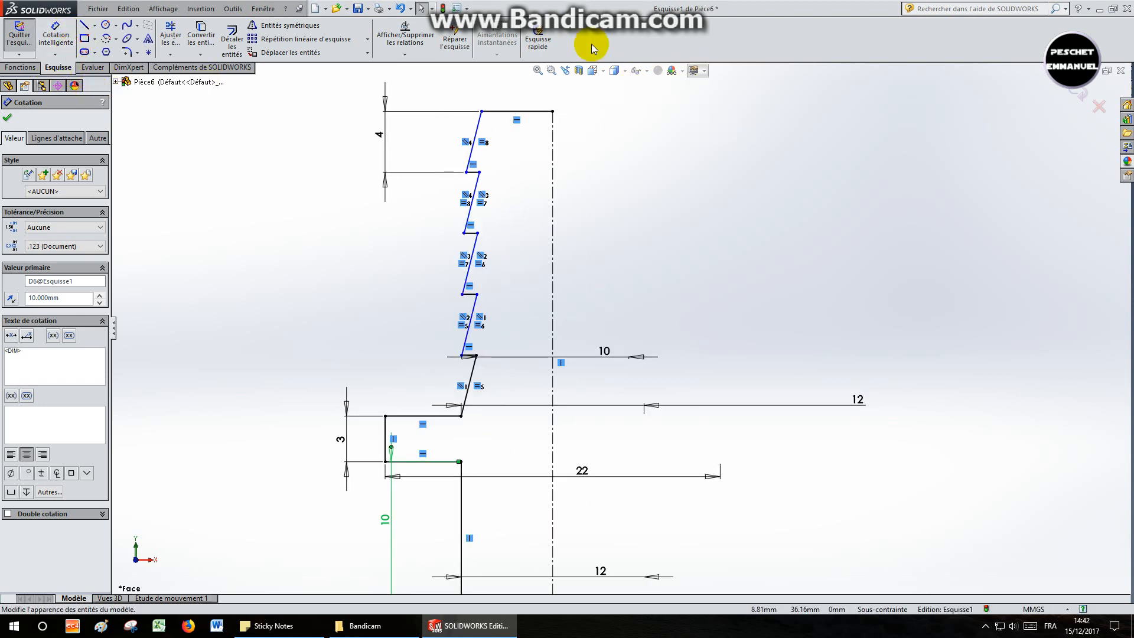
click(399, 56)
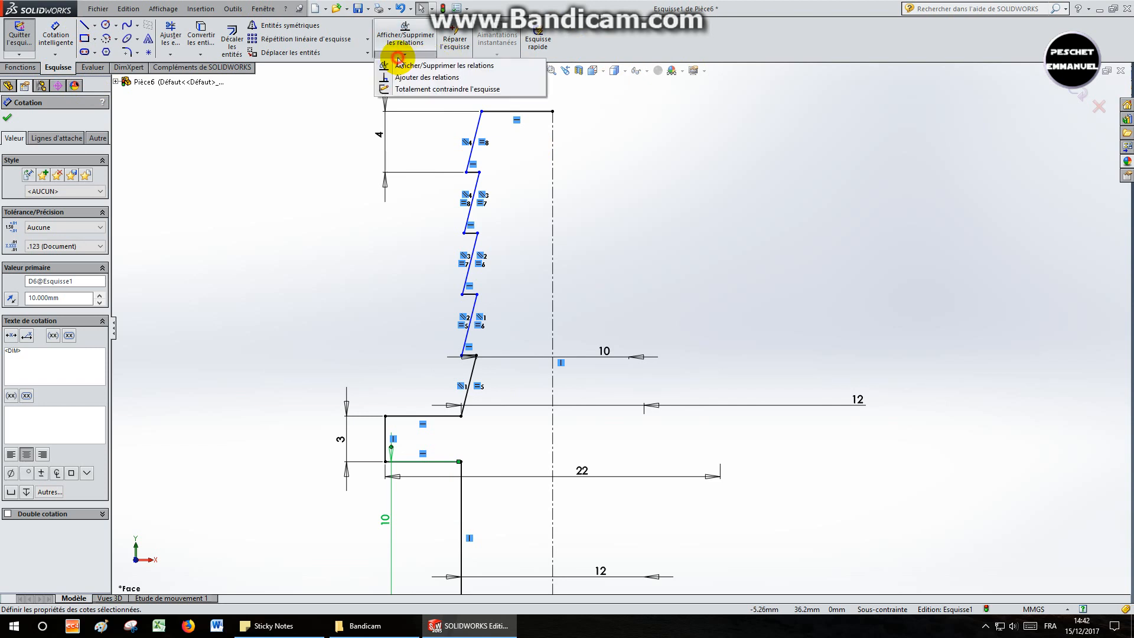
click(426, 77)
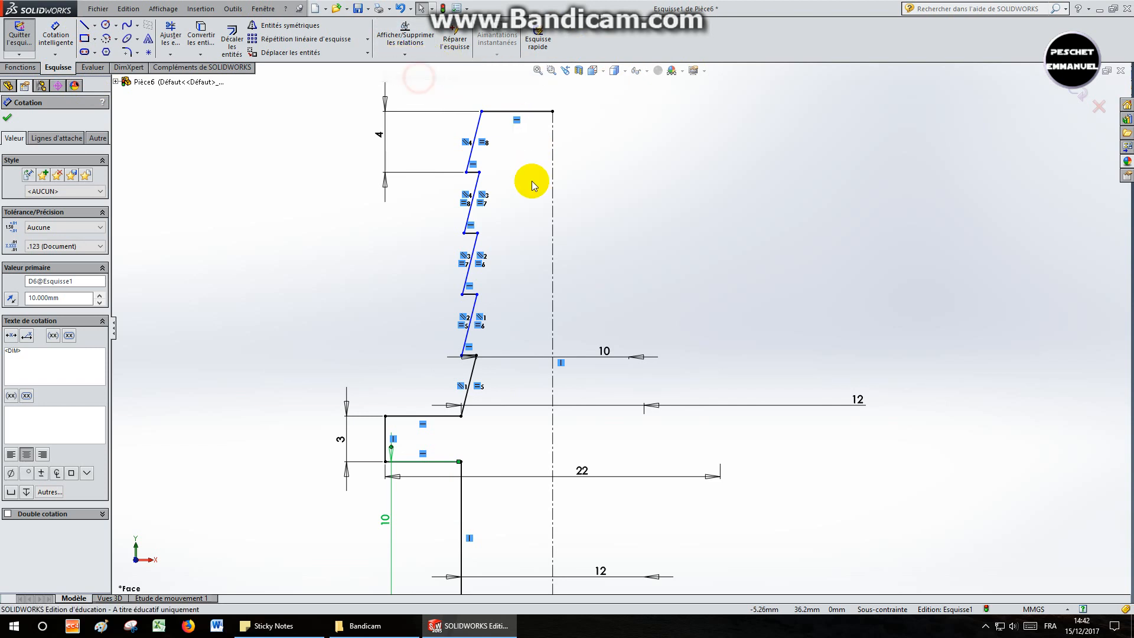
click(473, 172)
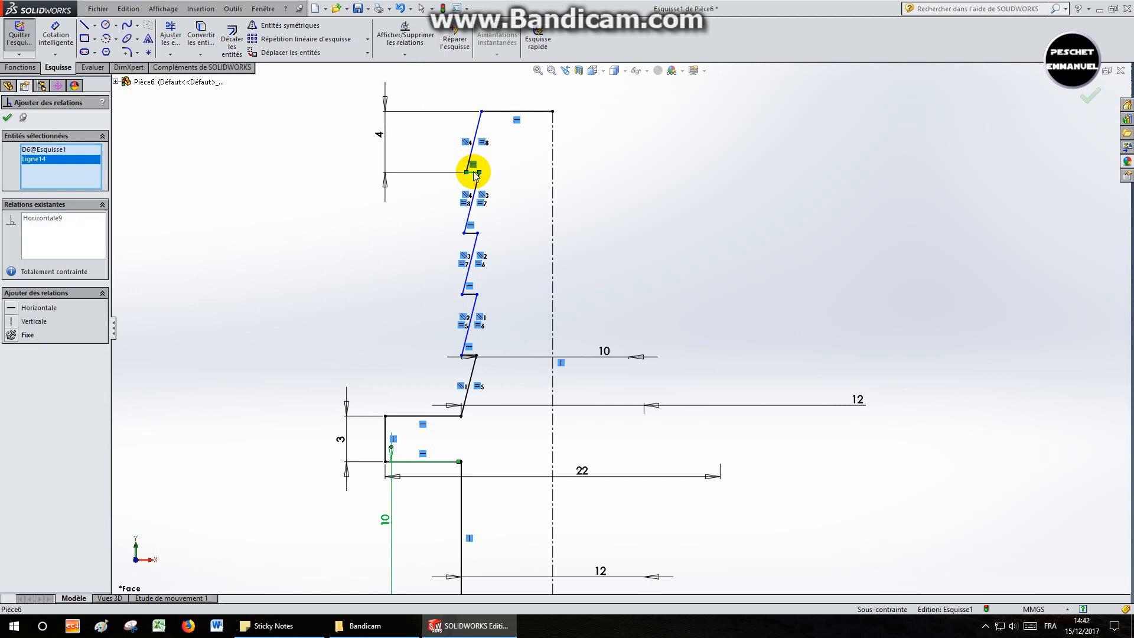
click(473, 239)
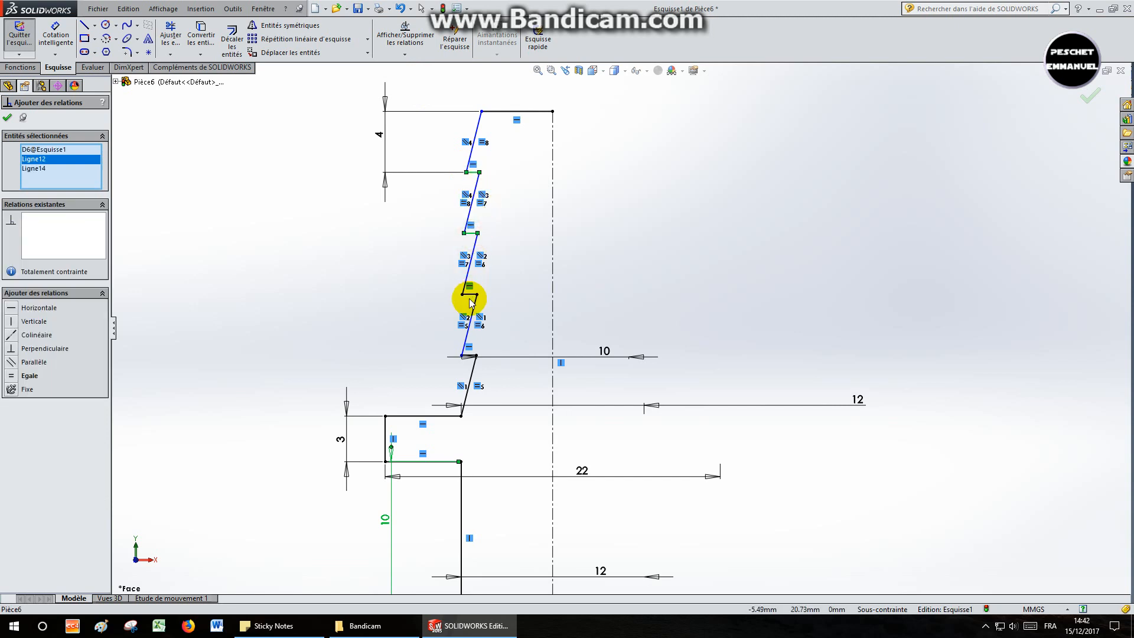
click(469, 296)
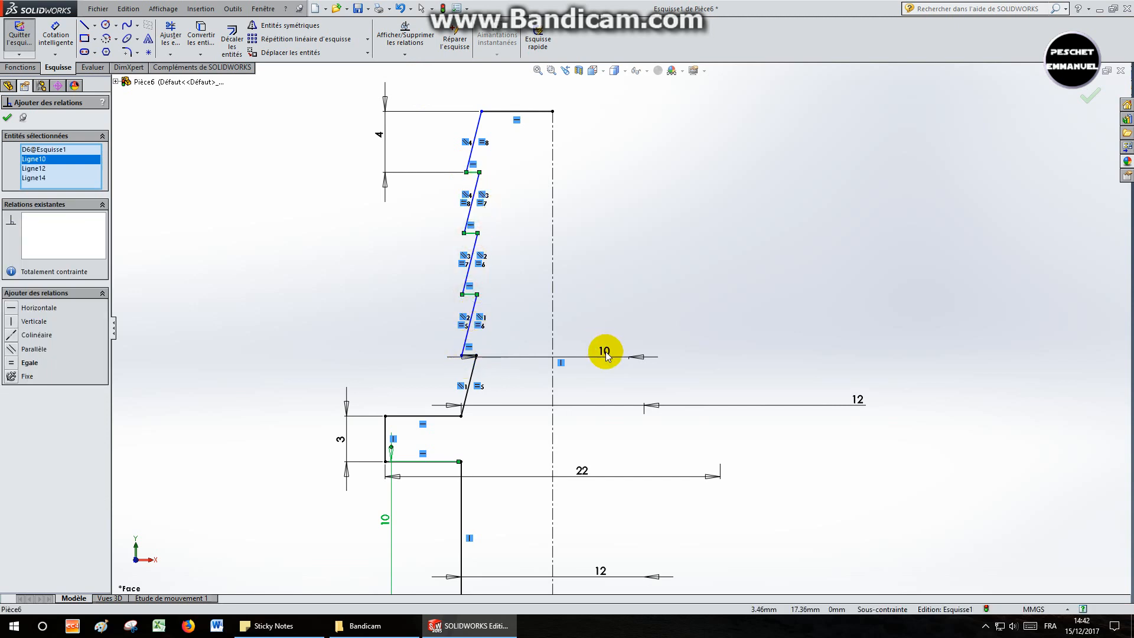
click(475, 357)
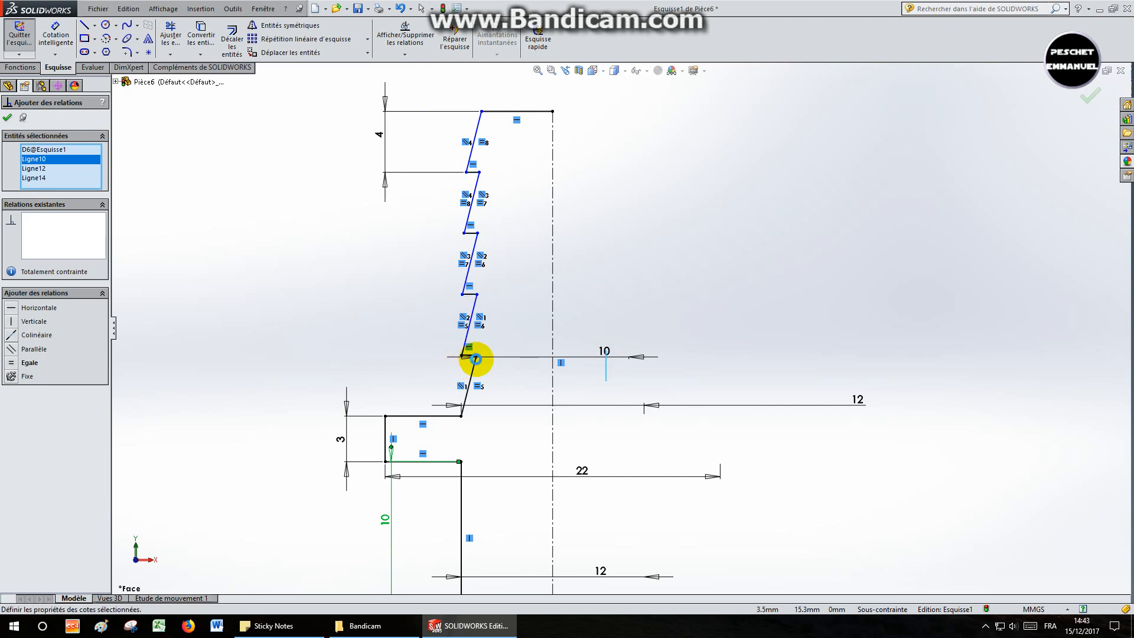
- Add an Equal relation between the four short horizontal edges of the barbs
scroll(501, 360, down, 1)
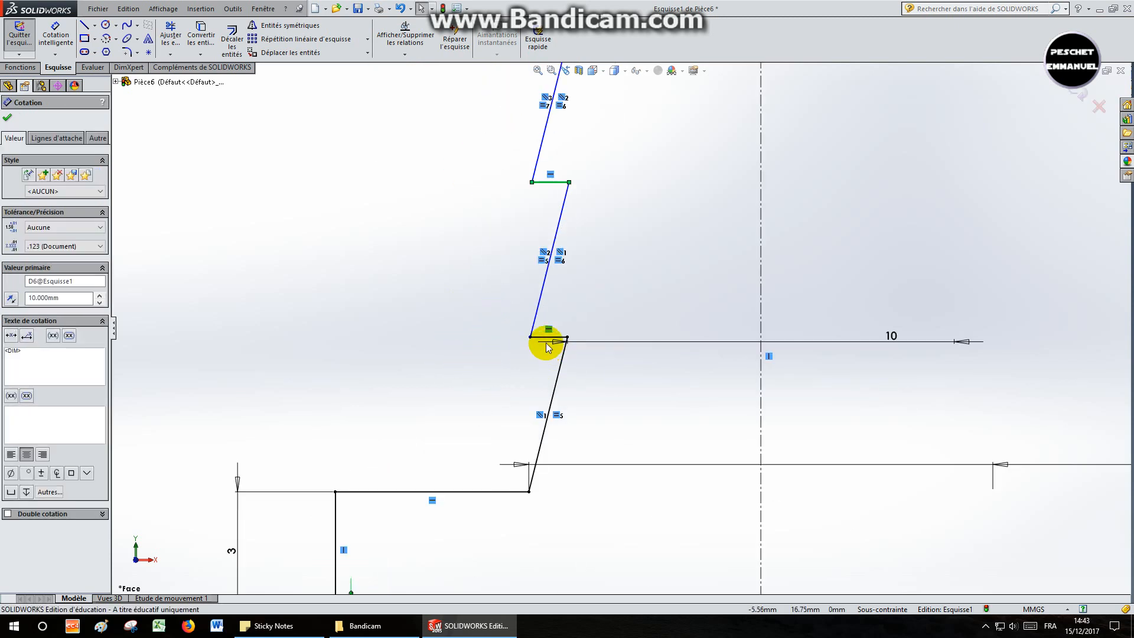
click(546, 337)
scroll(612, 278, up, 3)
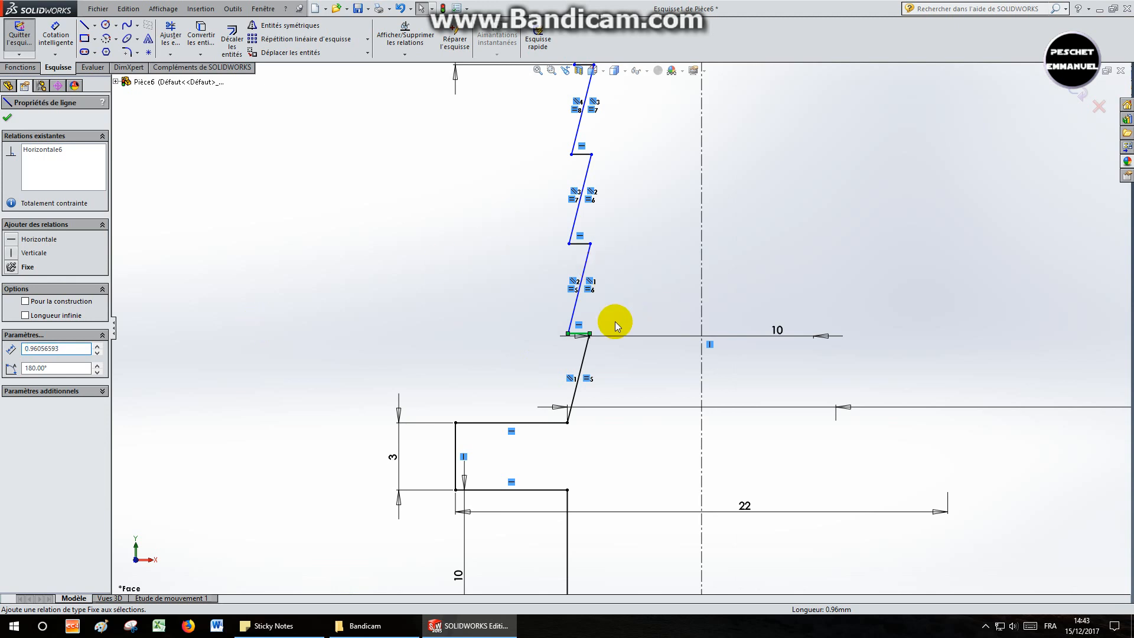
click(579, 244)
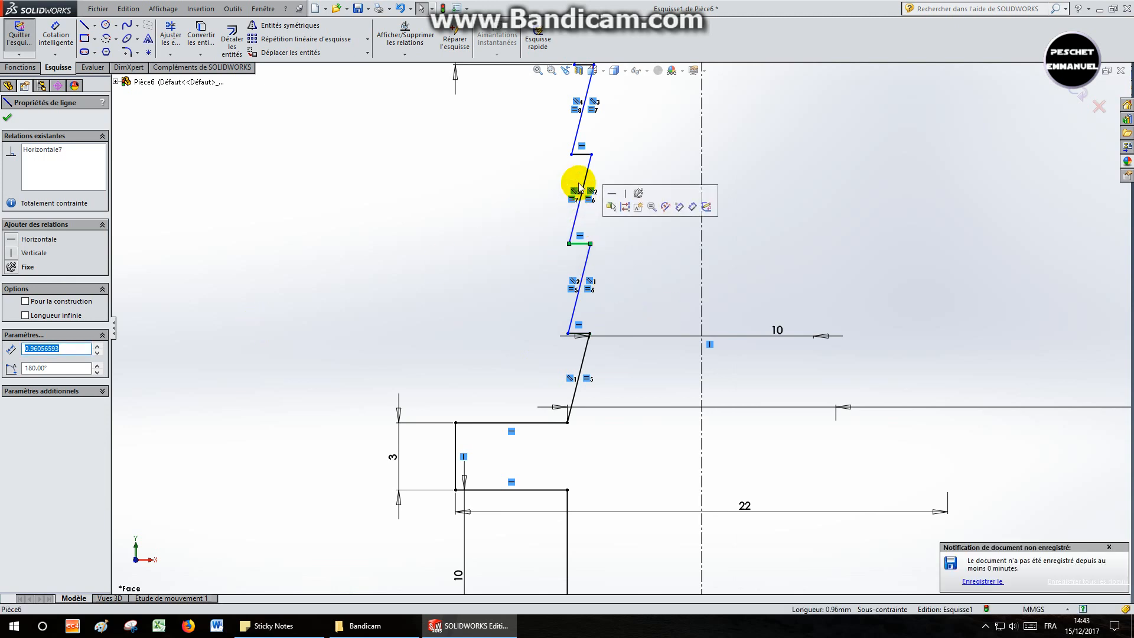
click(584, 155)
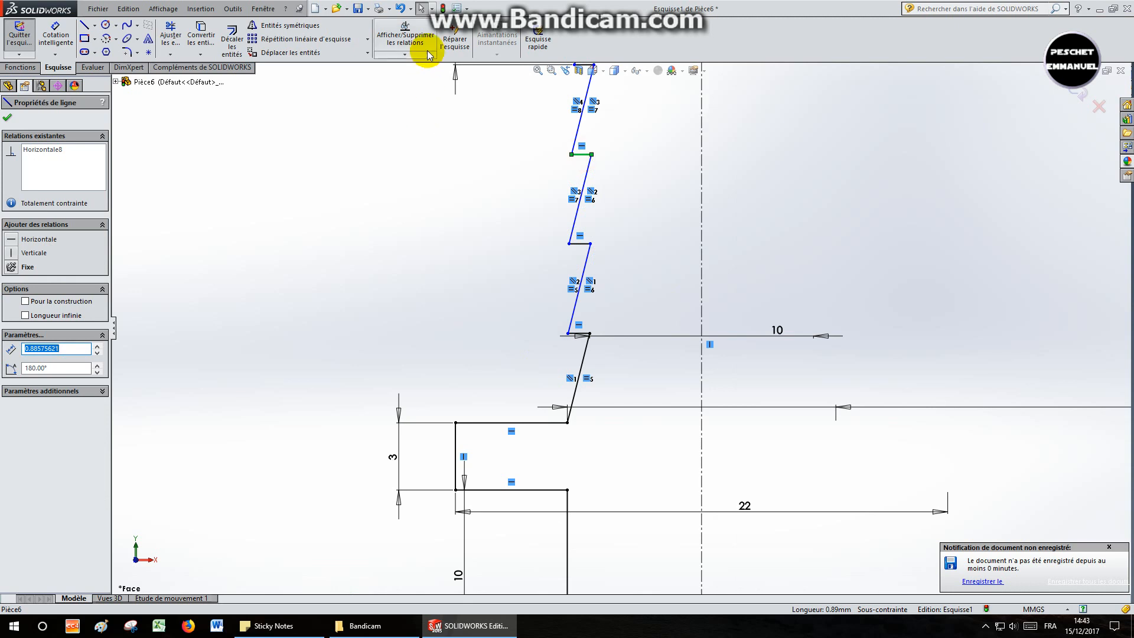
click(405, 55)
click(405, 76)
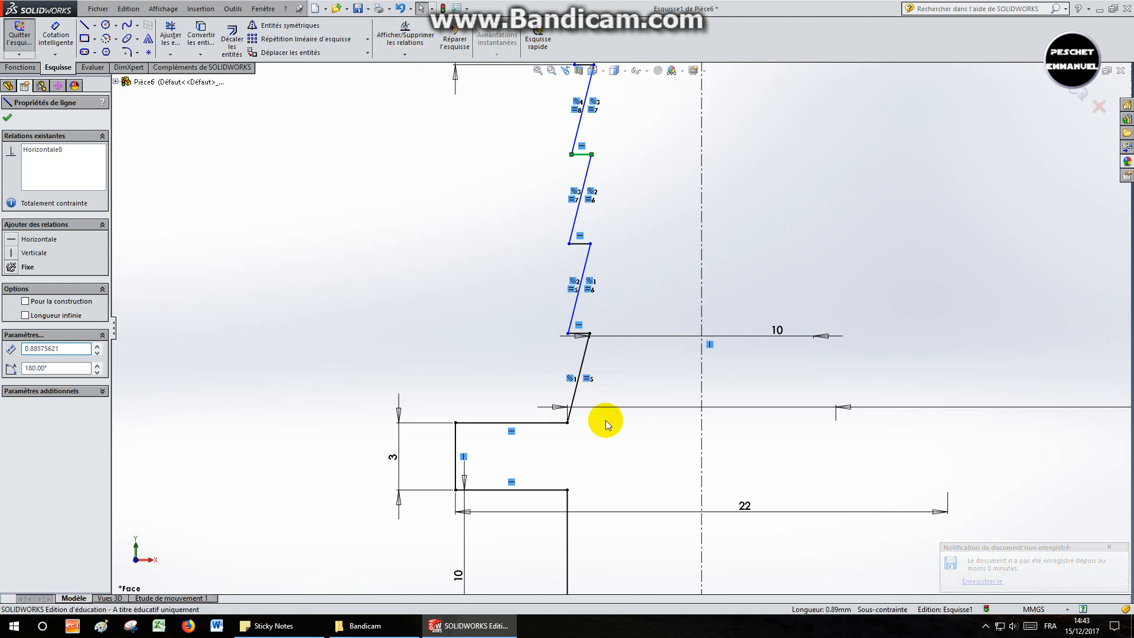
scroll(633, 177, up, 3)
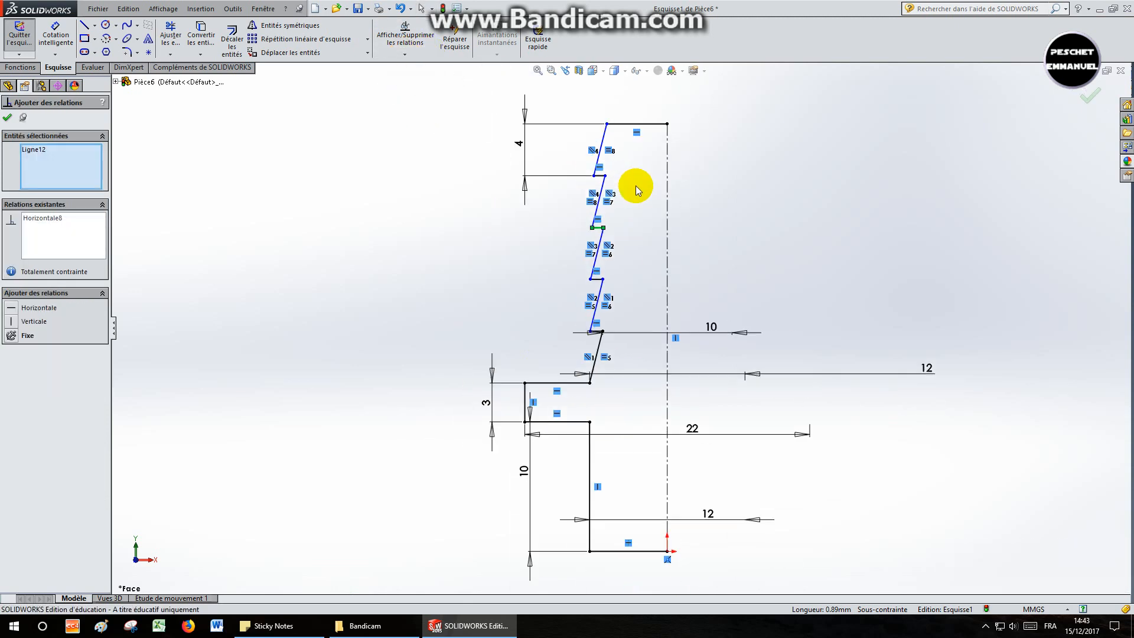
scroll(635, 186, down, 2)
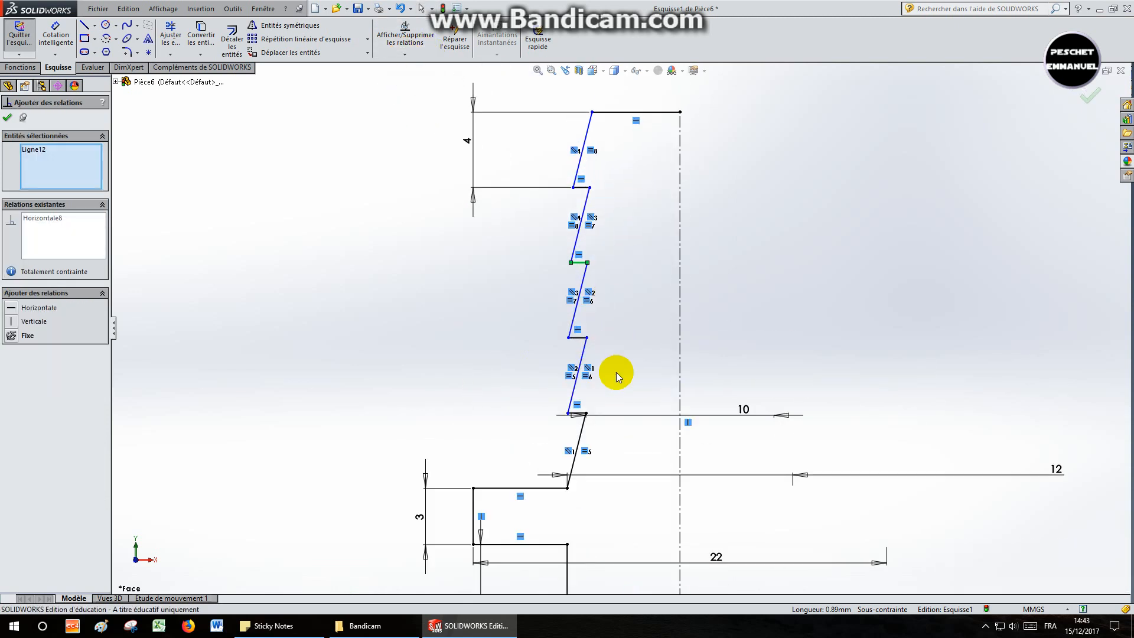
click(577, 413)
click(576, 337)
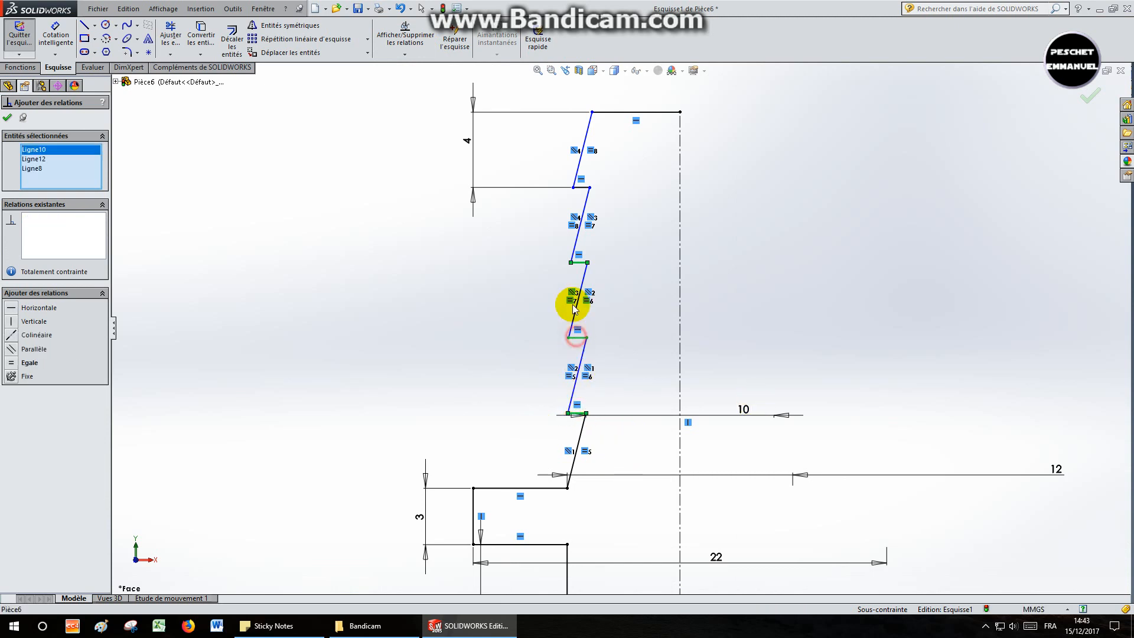
click(578, 188)
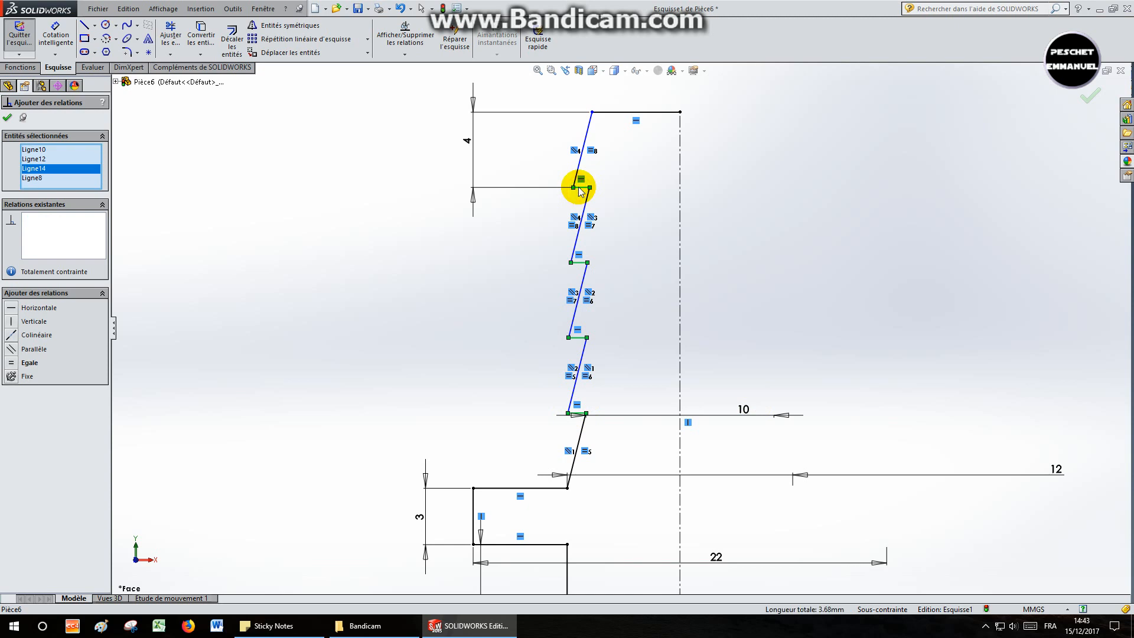
click(10, 361)
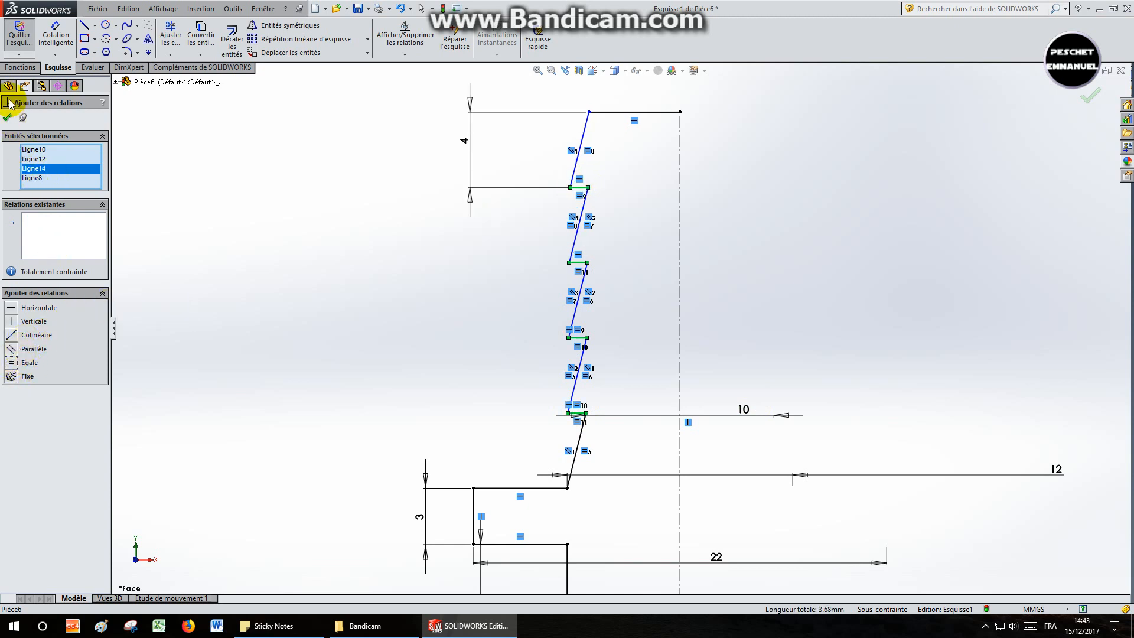
click(8, 118)
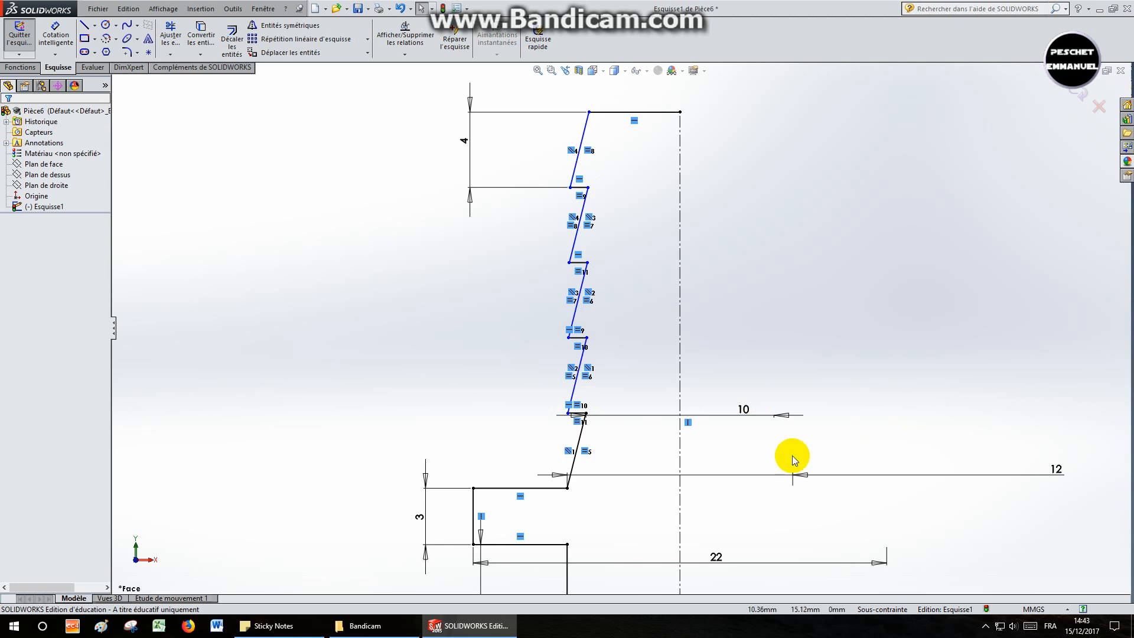
- Move the 10 mm barb dimension slightly lower and dimension the profile's top end across the axis as a 10 mm diameter
drag(747, 409, 769, 429)
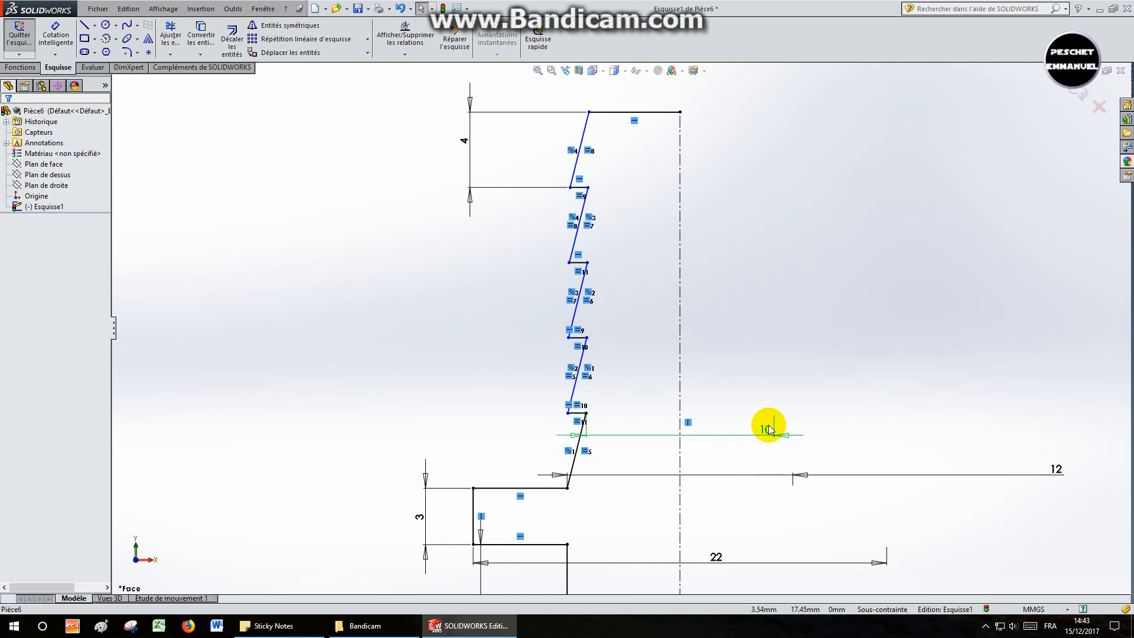
click(662, 431)
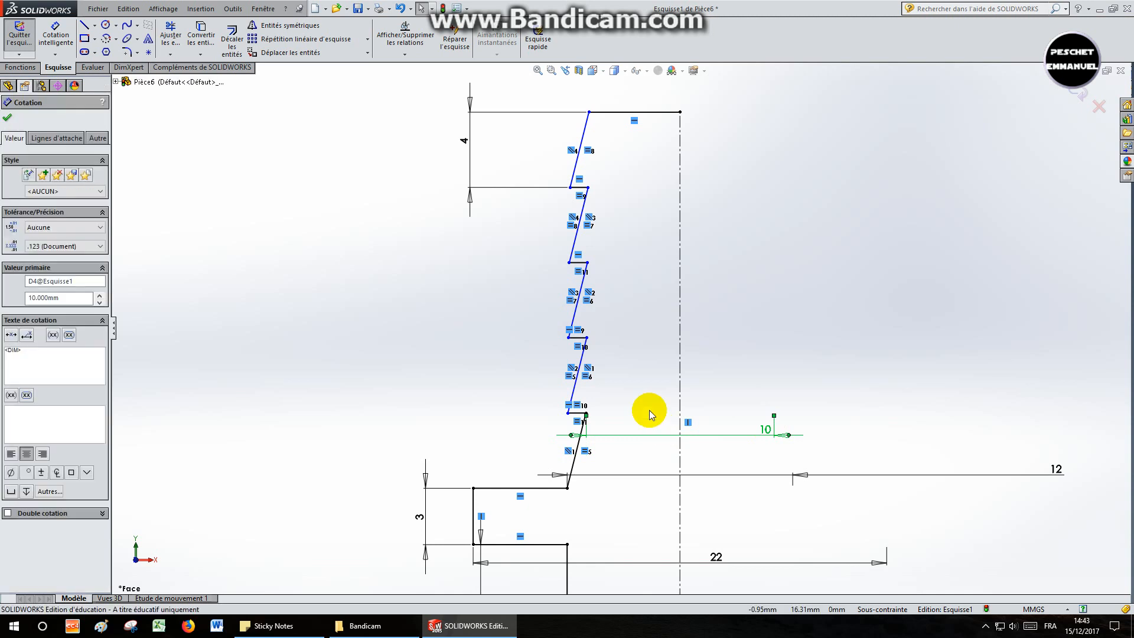
click(56, 34)
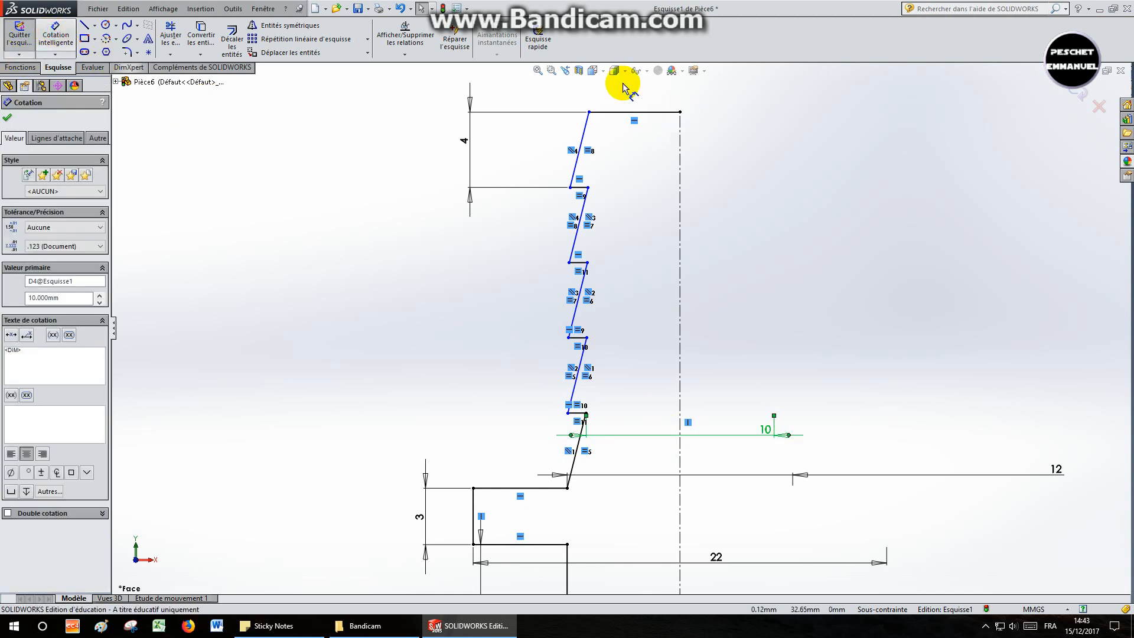
click(680, 122)
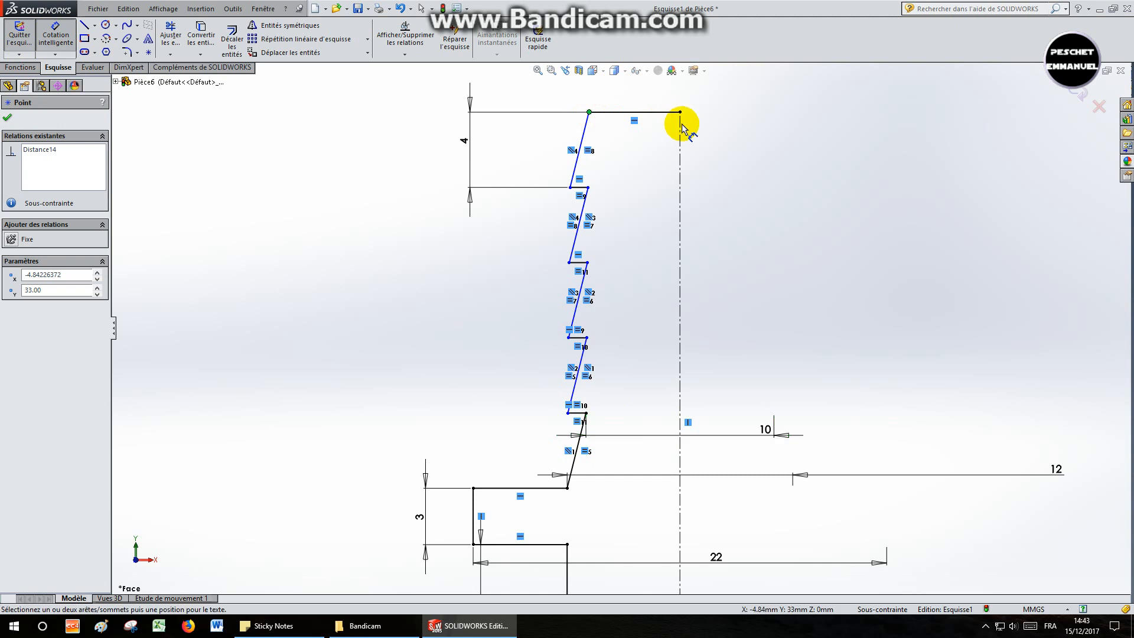
click(702, 86)
text(10)
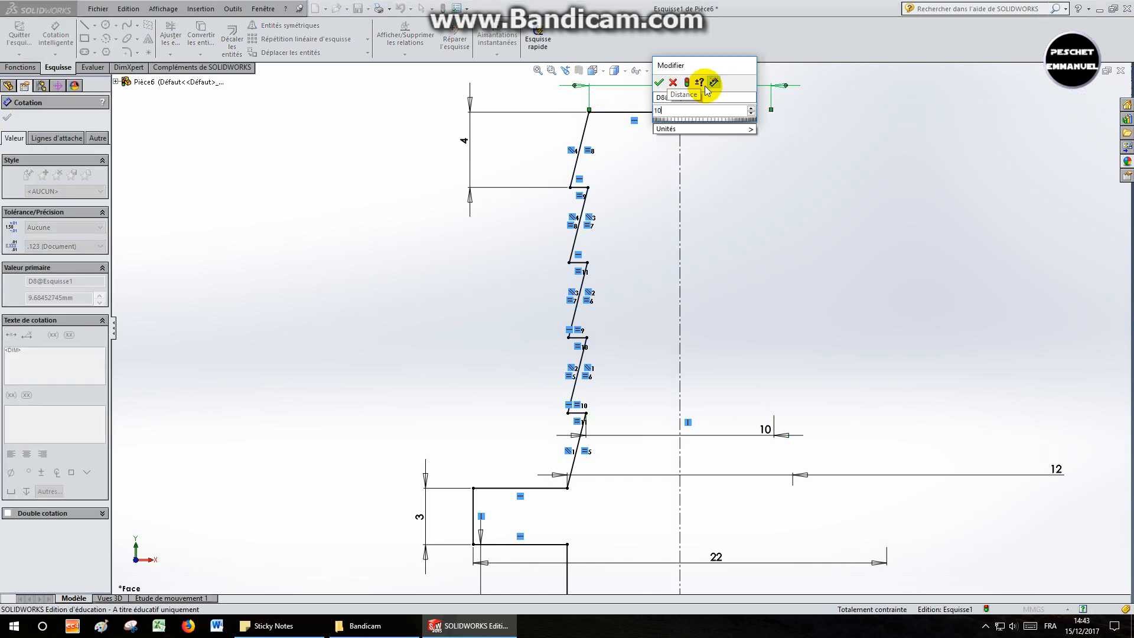
key(Return)
key(f)
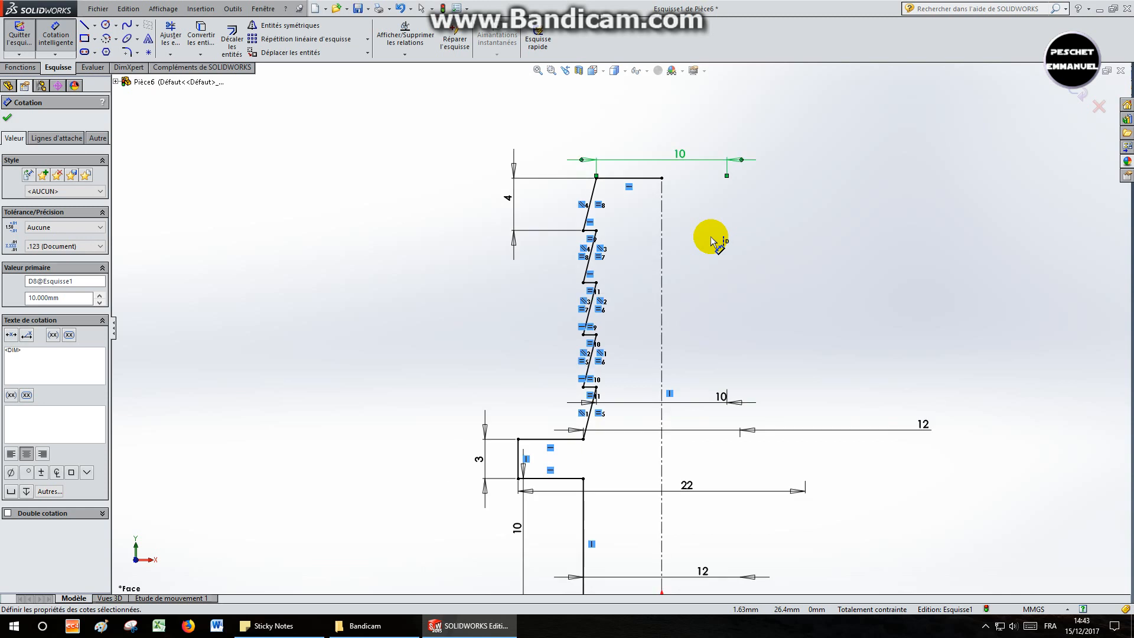
- Revolve the profile around the vertical axis into a solid and save the part as EMBOUT M12
click(14, 70)
click(72, 42)
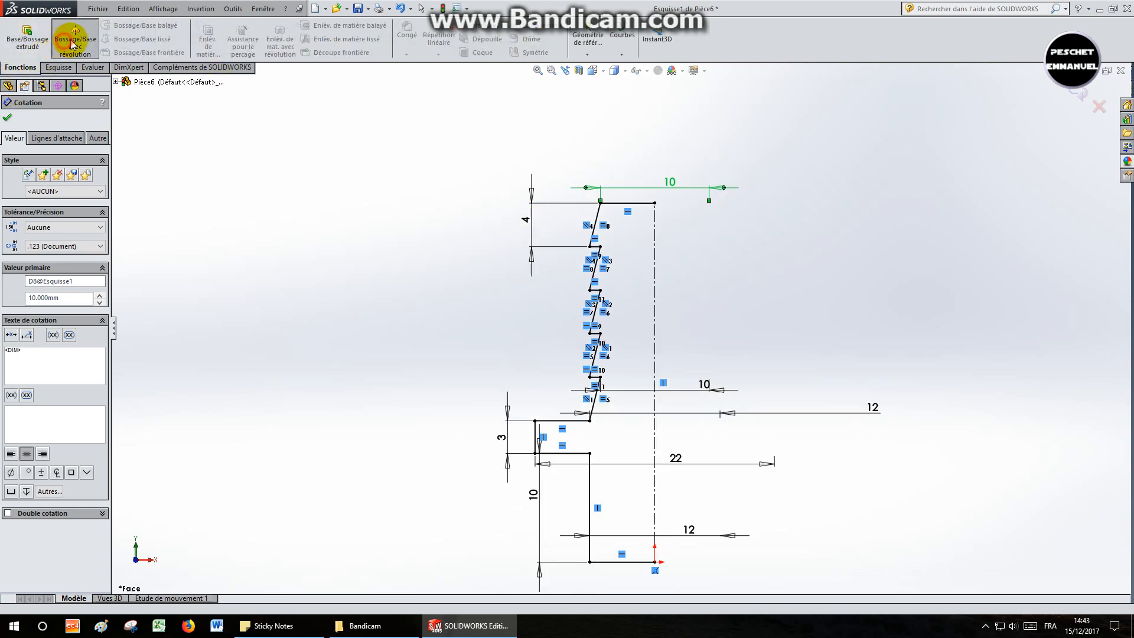
click(593, 320)
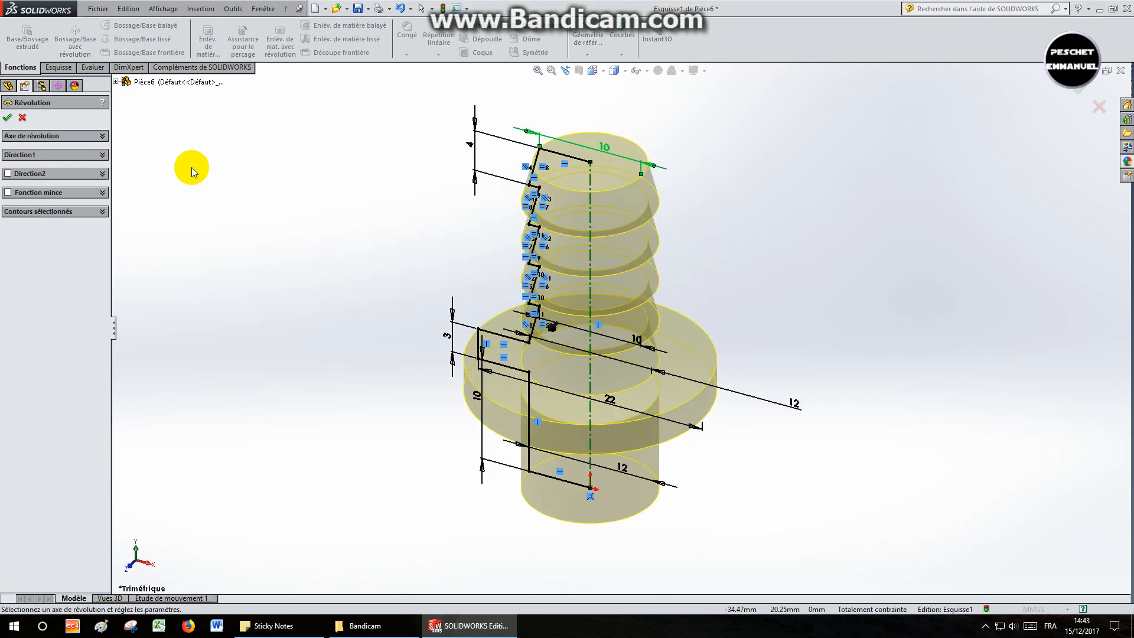
click(8, 119)
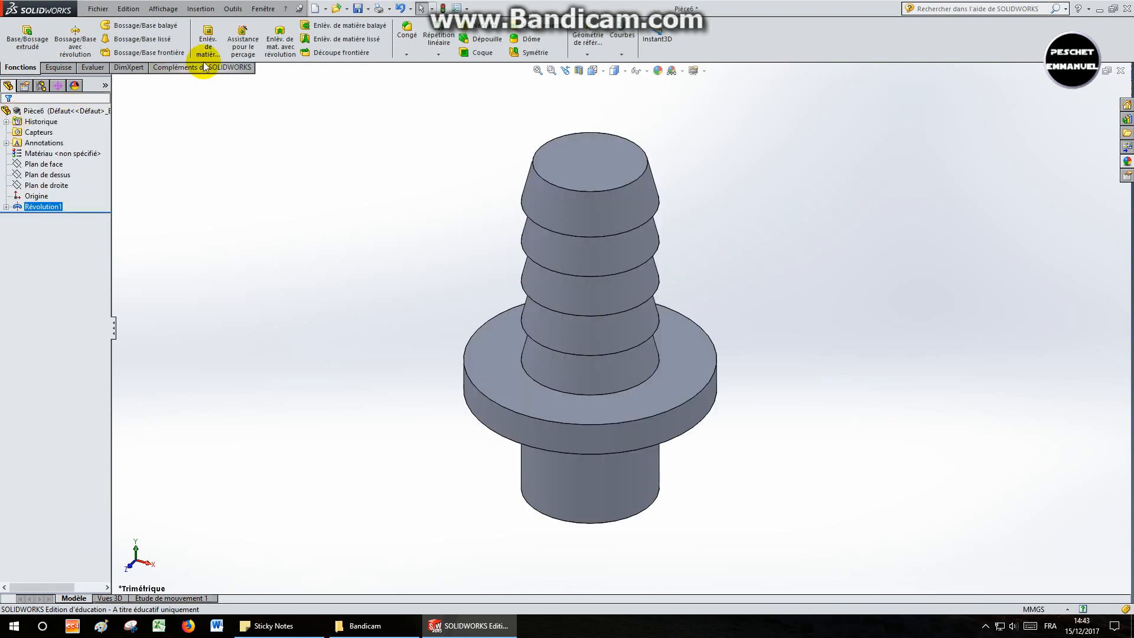
click(356, 9)
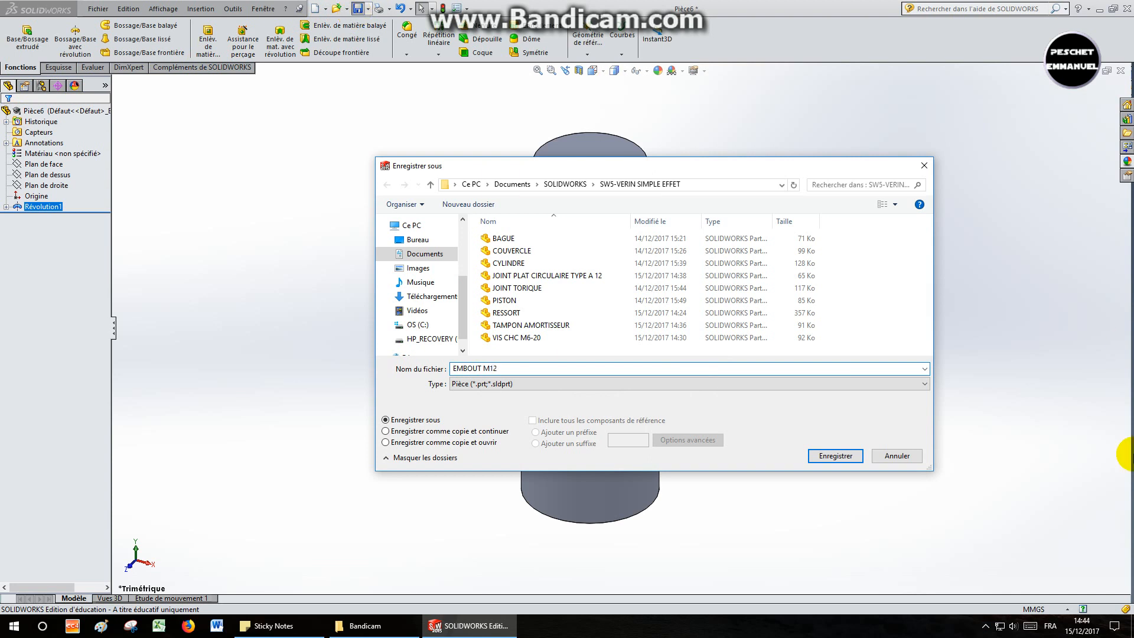
click(827, 457)
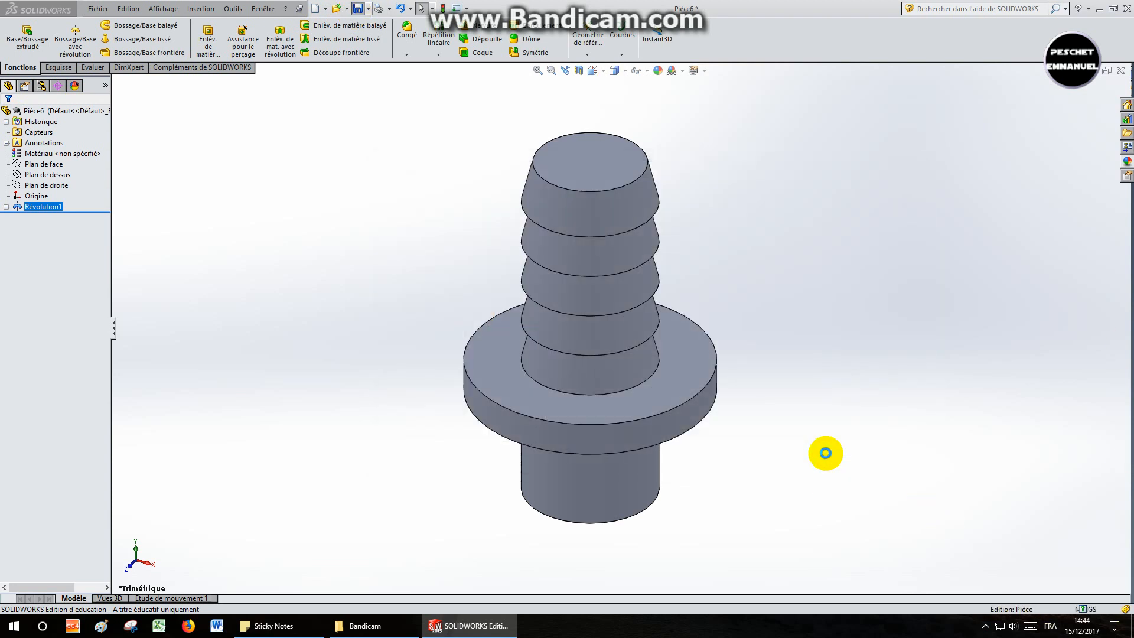
- Fillet the circular edge at the top of the barbed end with a 1 mm radius
click(406, 36)
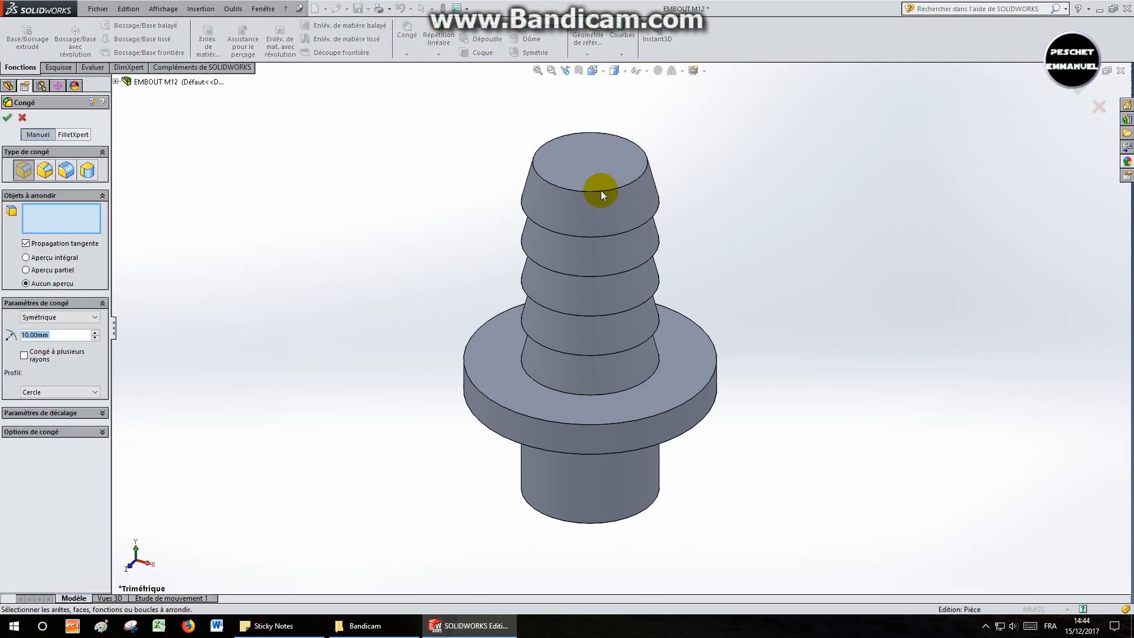
click(601, 191)
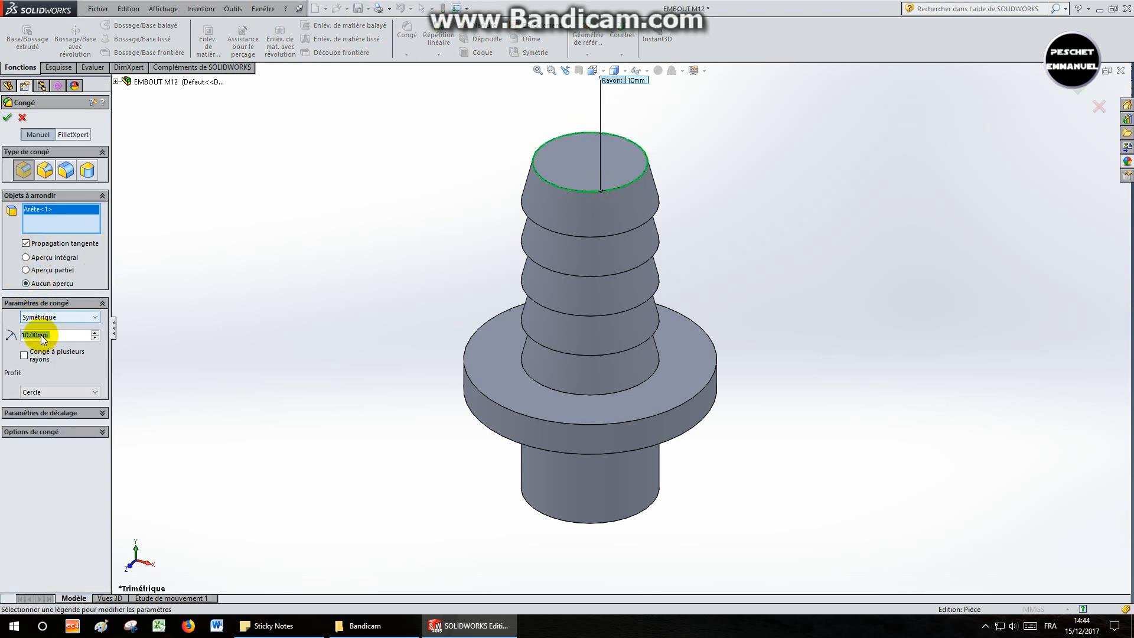
text(1)
key(Return)
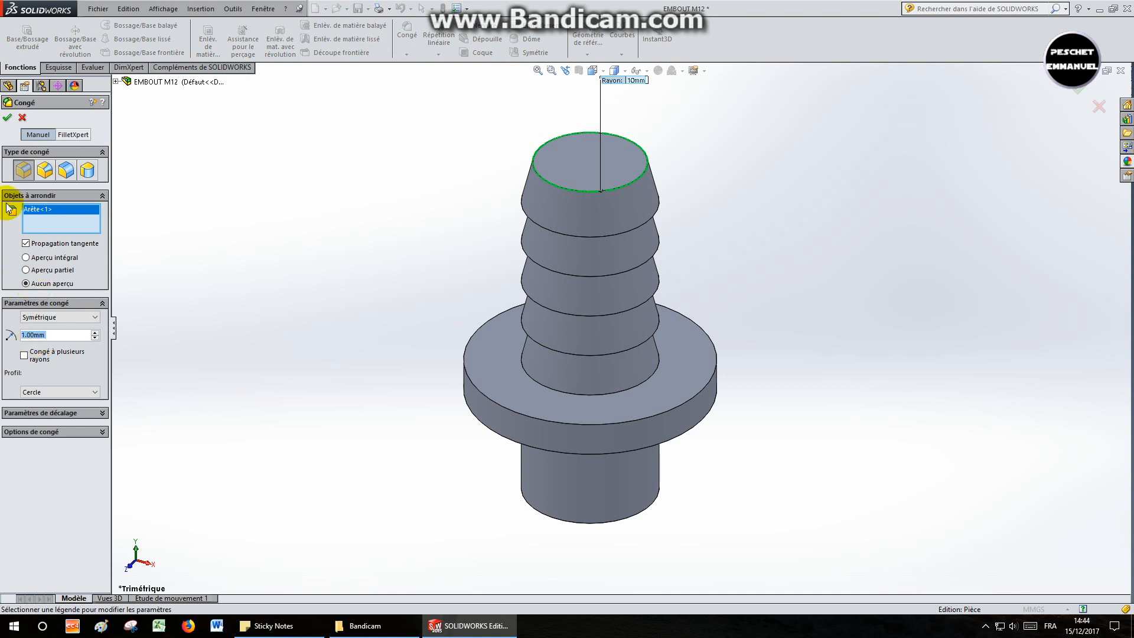
click(7, 119)
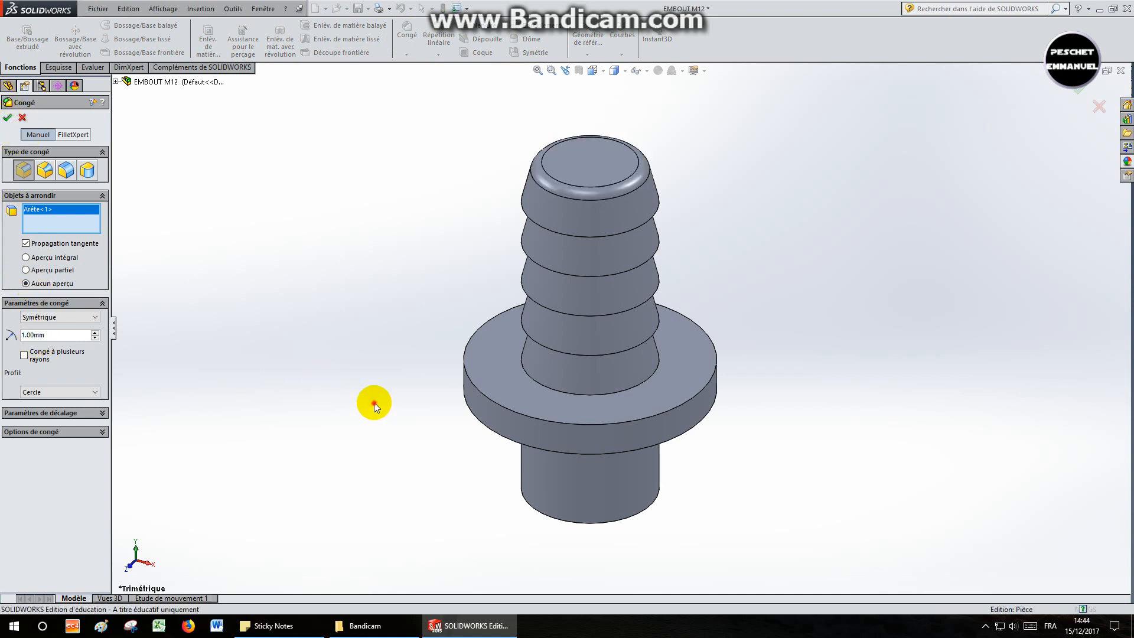
- Chamfer the circular edge at the bottom of the lower stem by 1 mm at 45 degrees
click(561, 521)
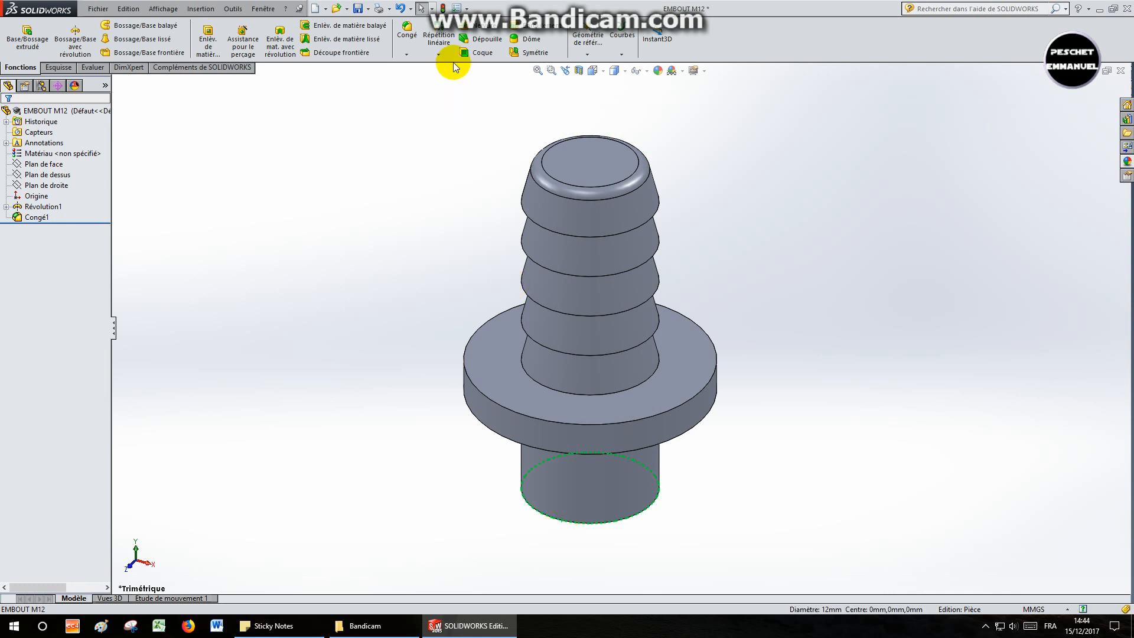
click(406, 55)
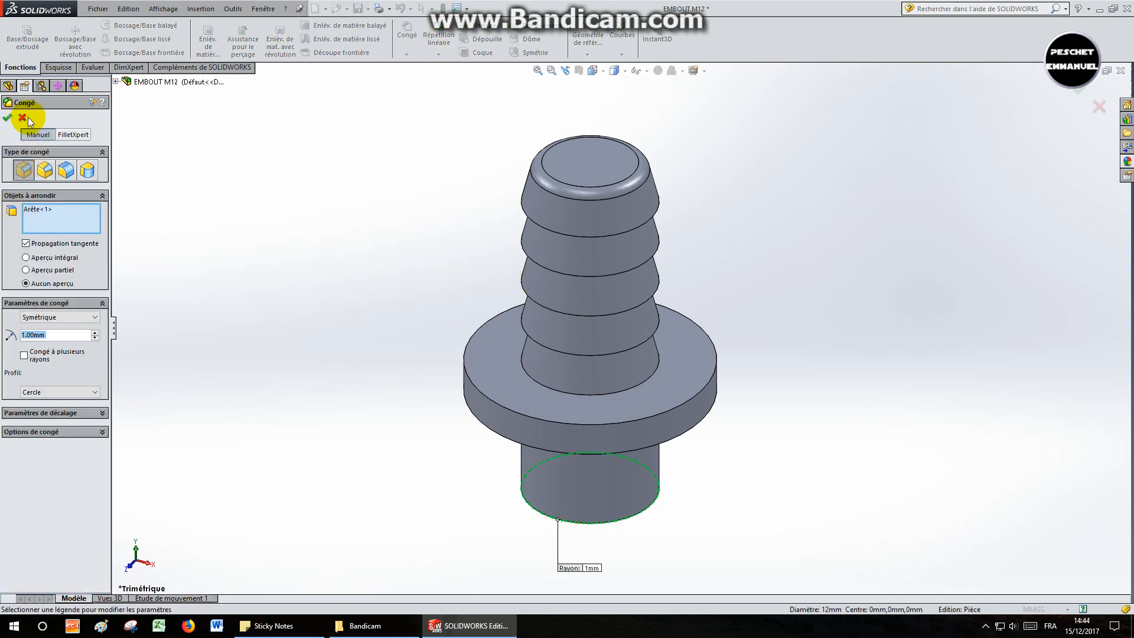
click(26, 117)
click(407, 57)
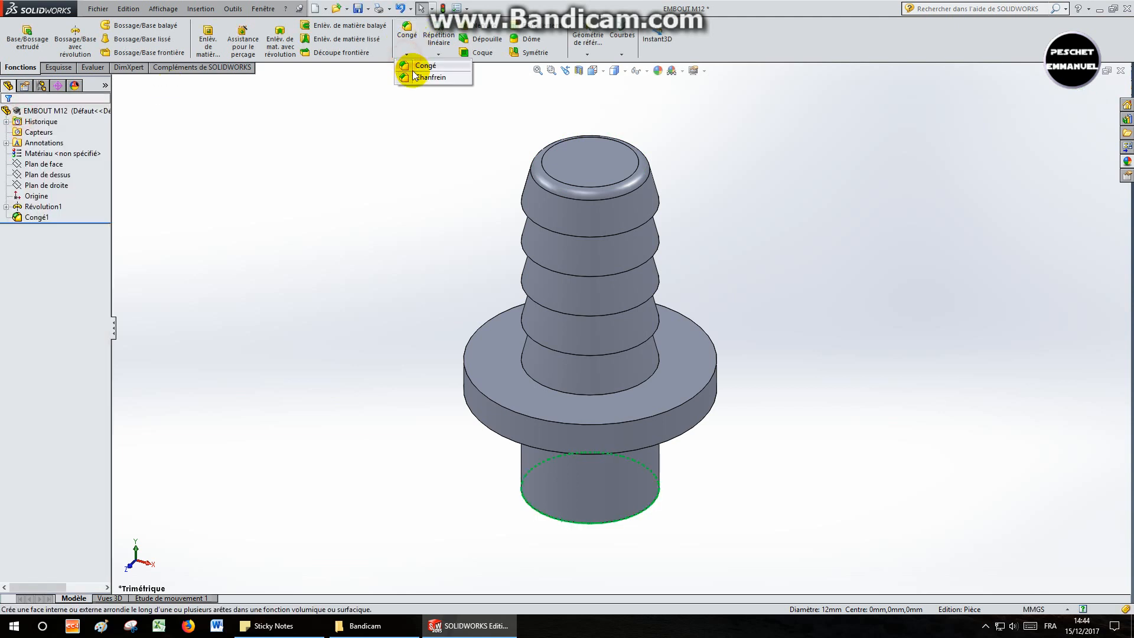
click(425, 77)
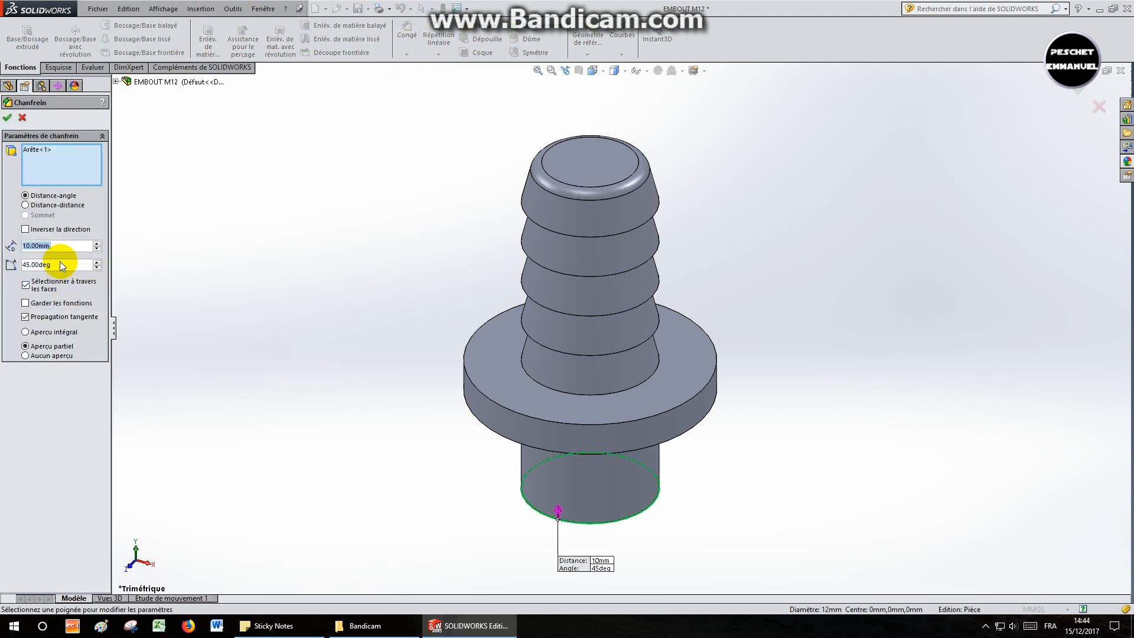
text(1)
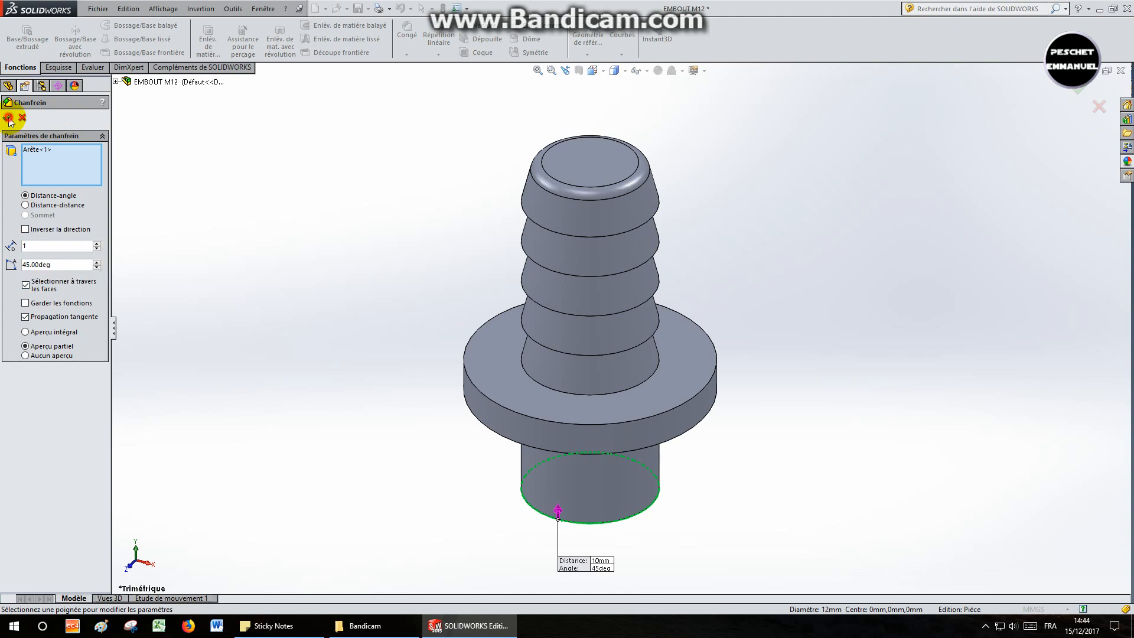
click(8, 117)
click(615, 568)
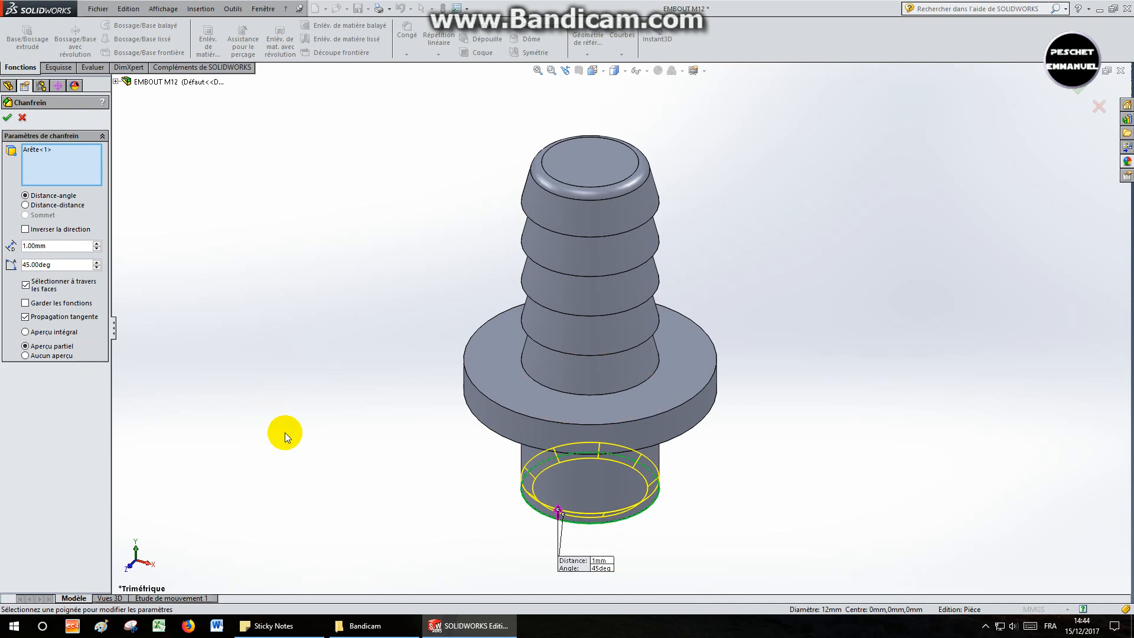
click(7, 118)
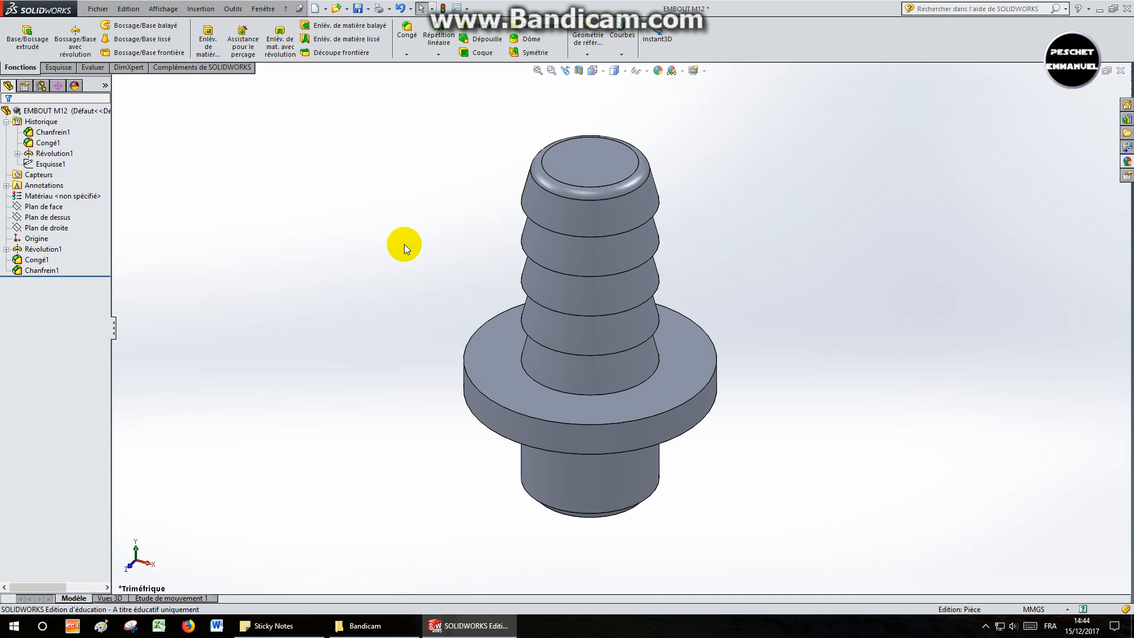
- Sketch a circle about 4.6 mm in diameter on the barbed end's top face, centred on the origin
click(582, 167)
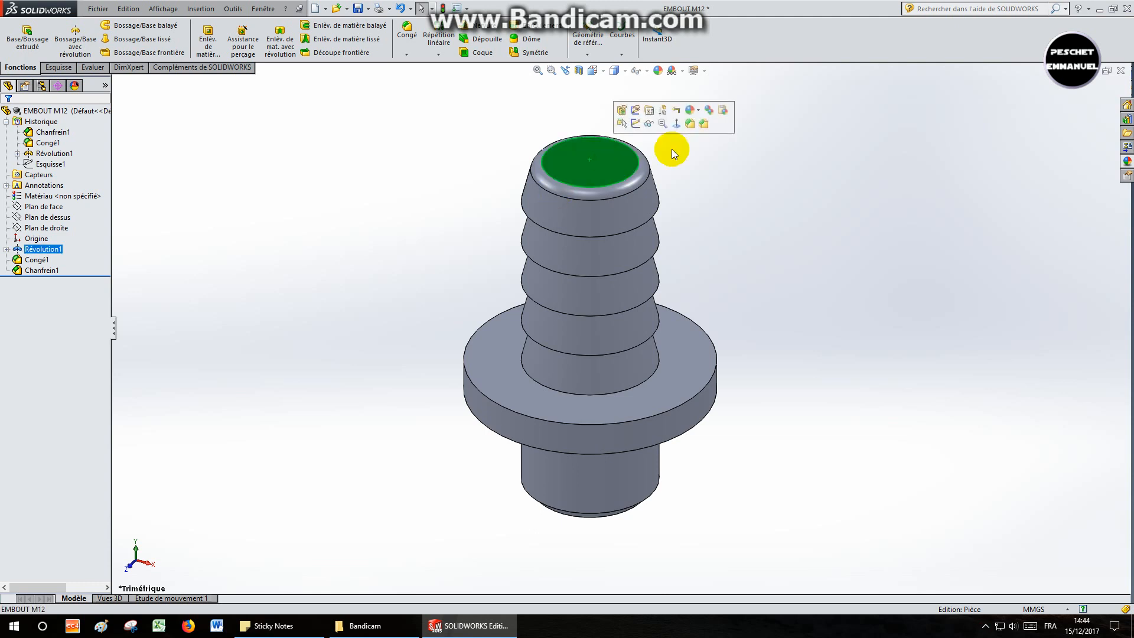
click(677, 124)
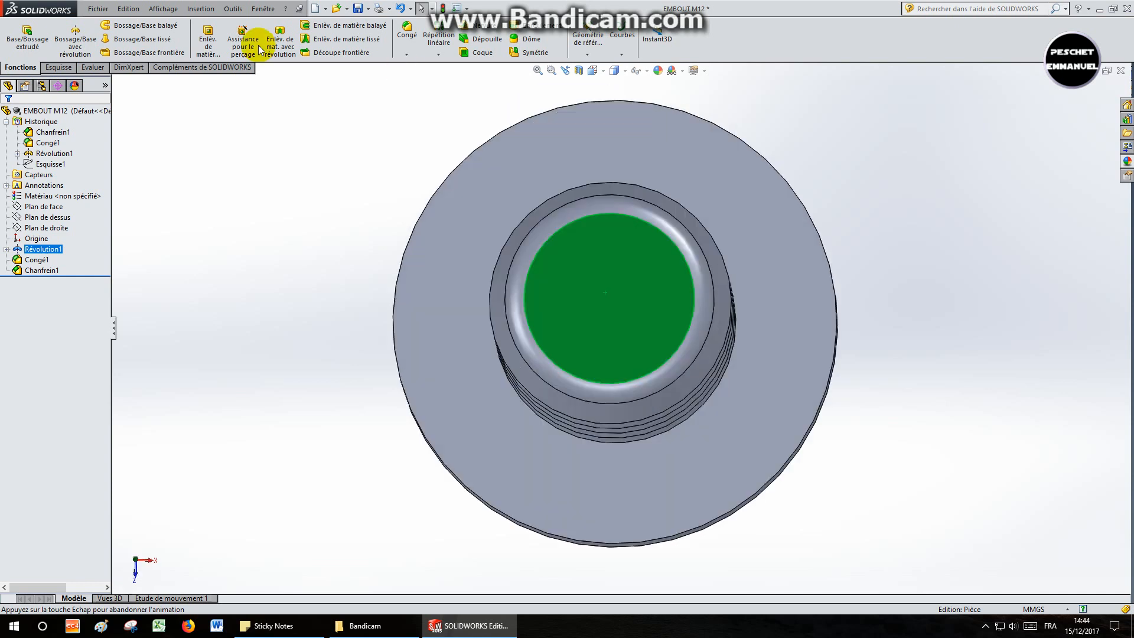
click(52, 67)
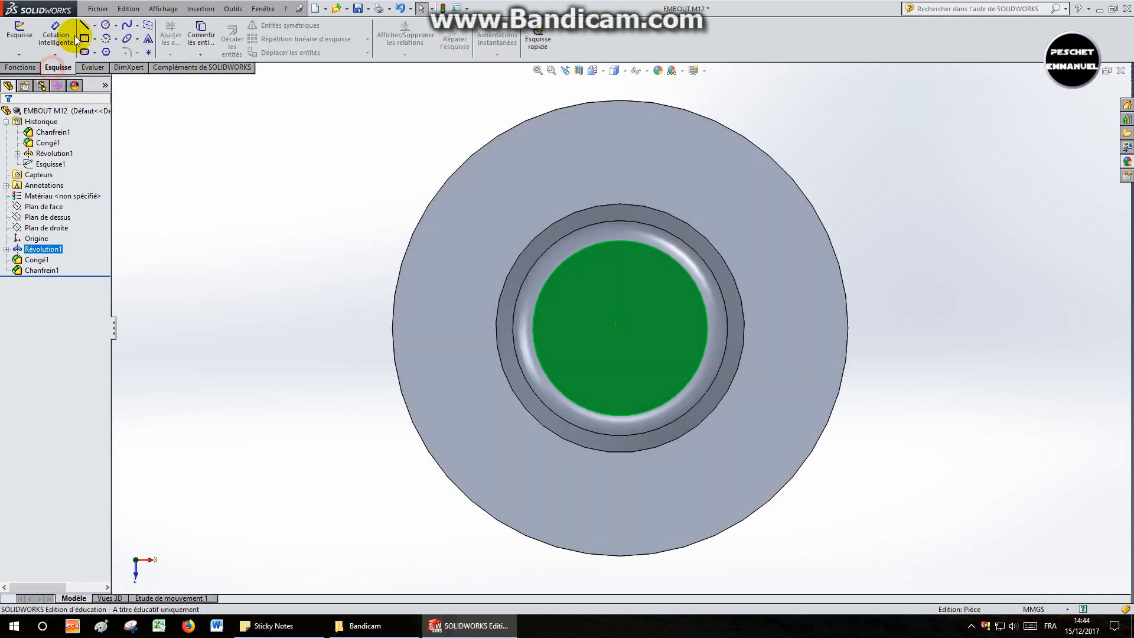
click(106, 25)
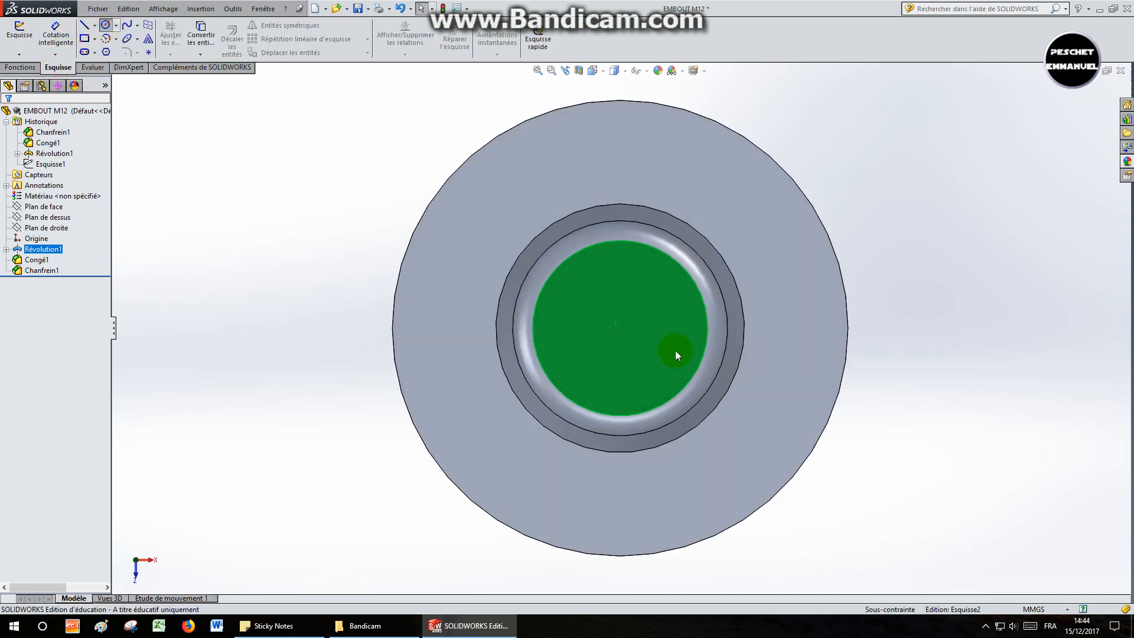
click(620, 327)
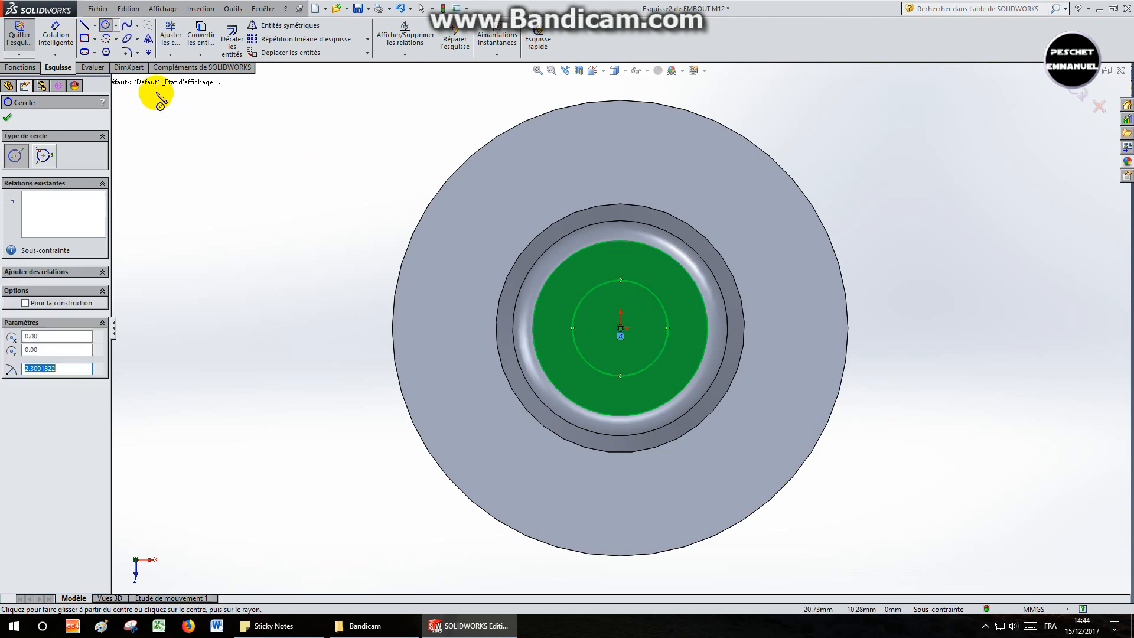
- Dimension the circle's diameter as 6 mm
click(55, 32)
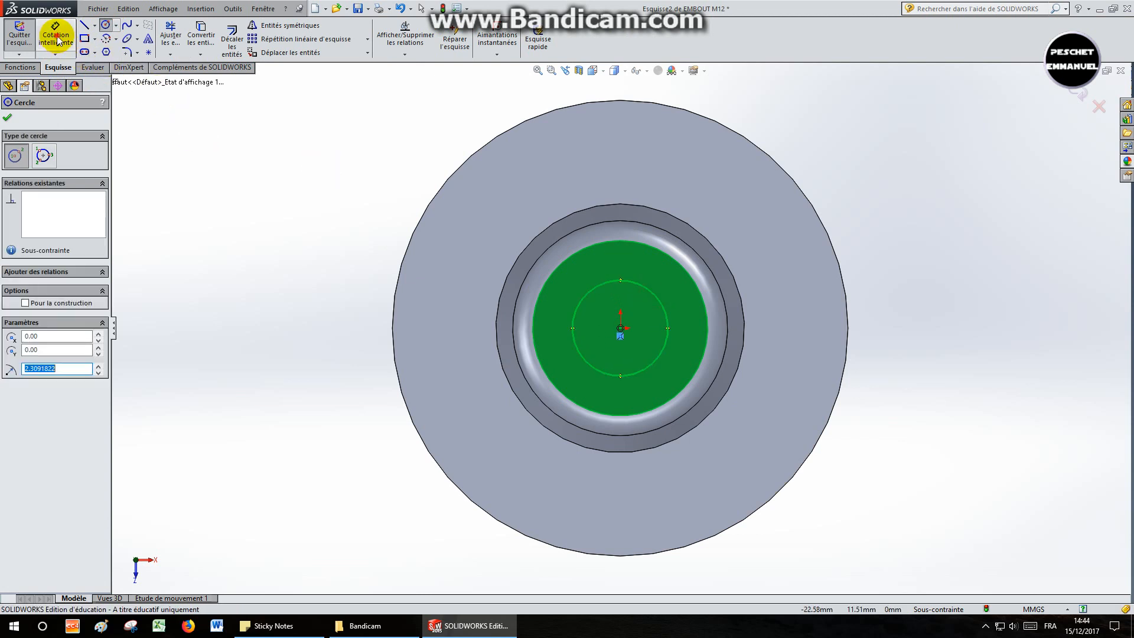
click(582, 303)
click(148, 324)
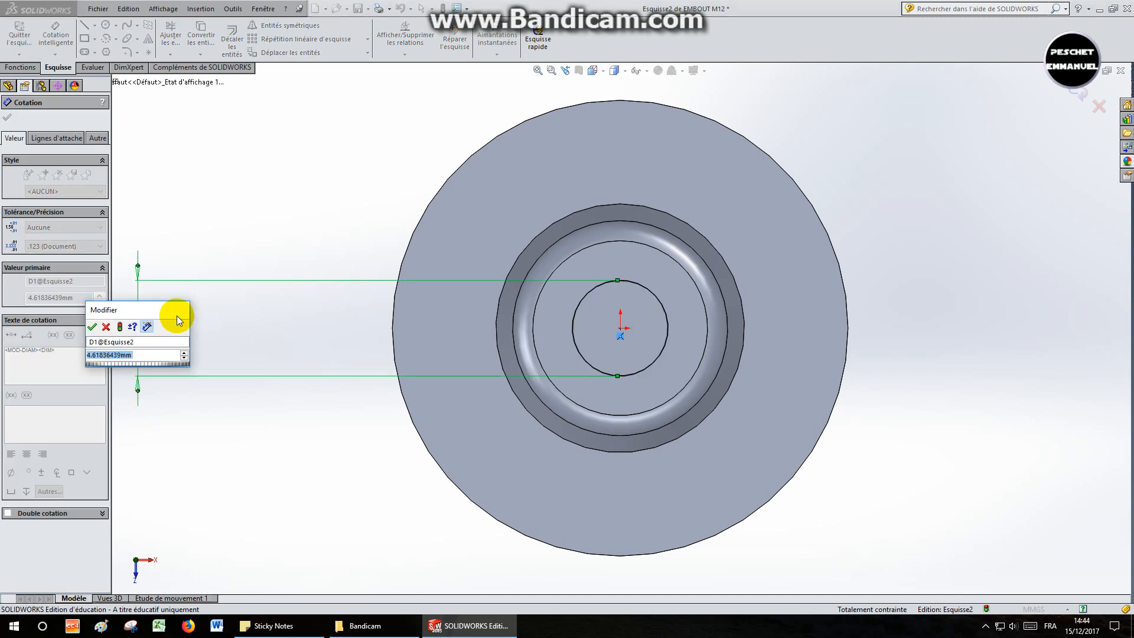
text(6)
key(Return)
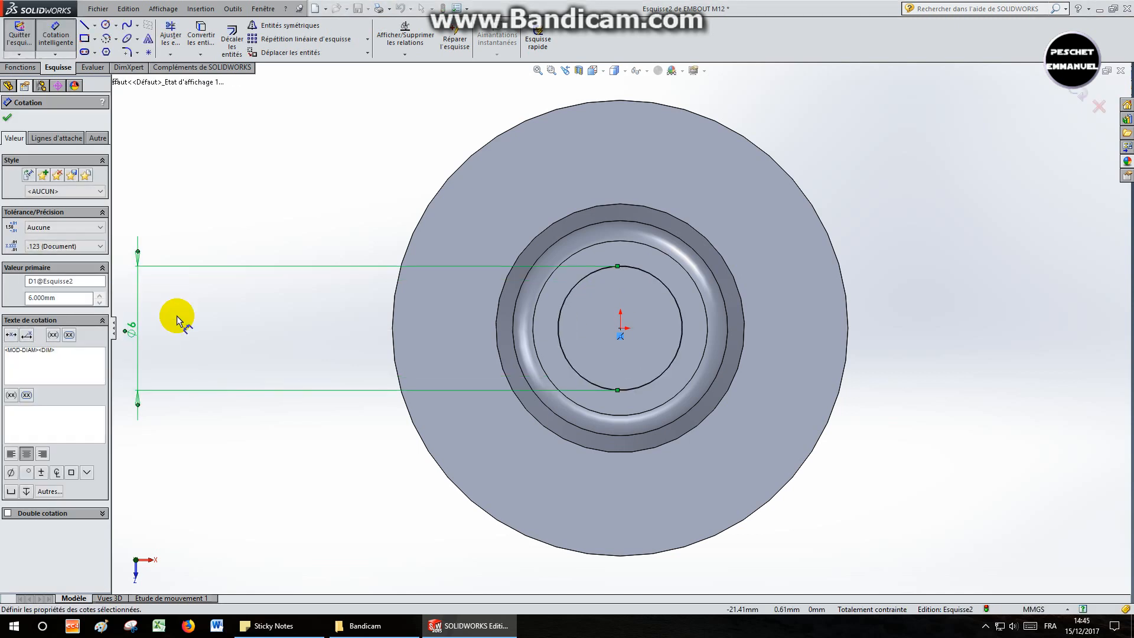
- Cut the 6 mm circle through the whole part as an extruded cut with the through-all end condition
click(14, 68)
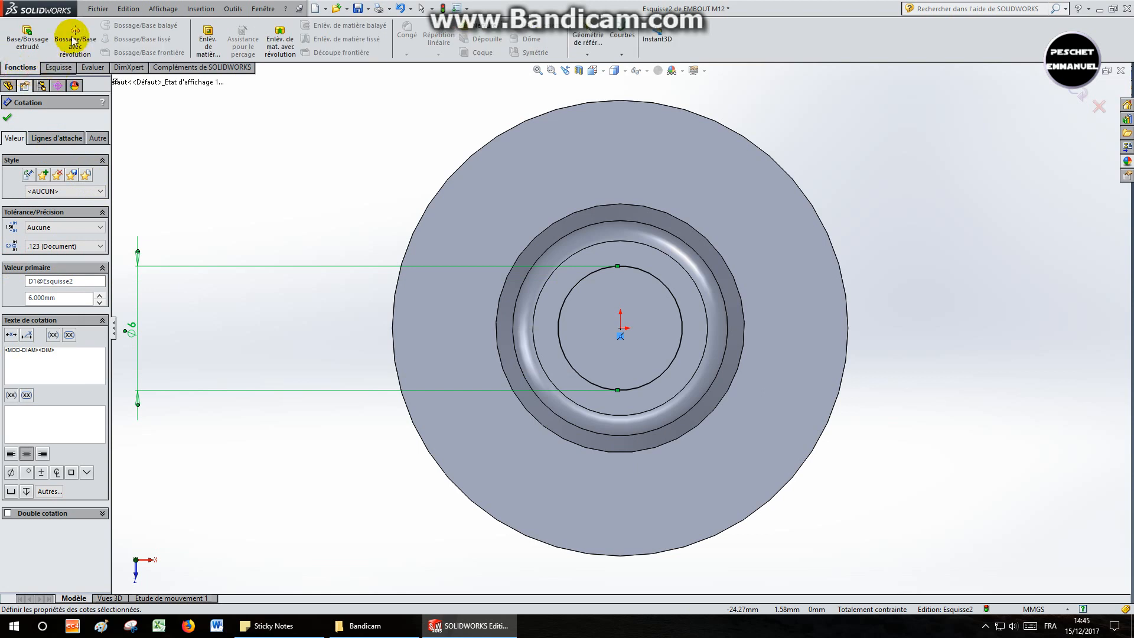
click(205, 46)
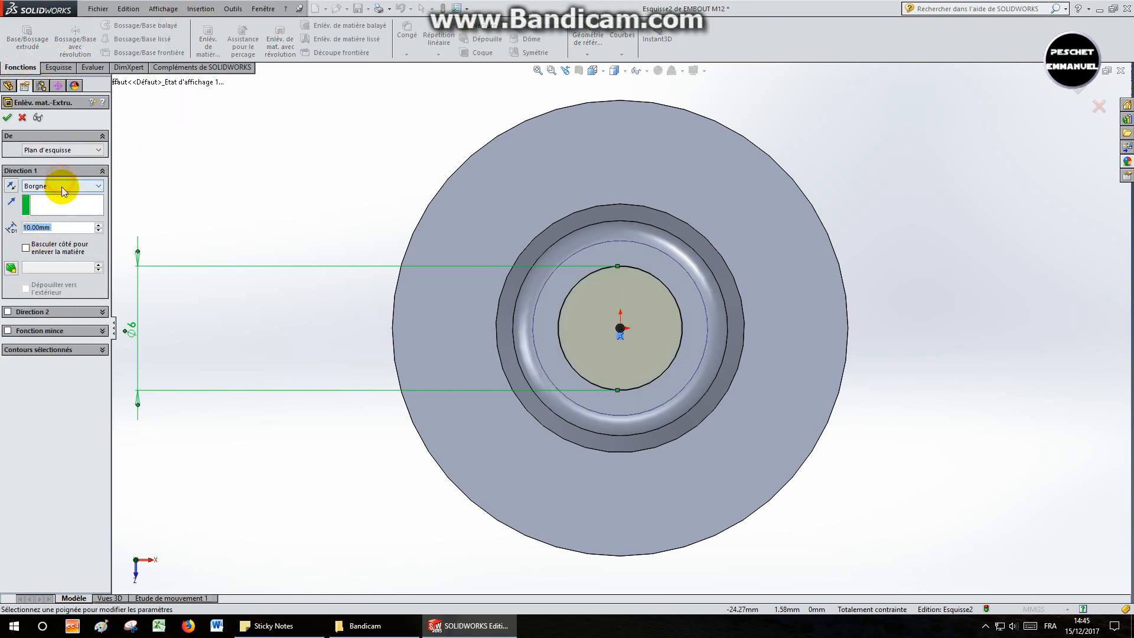
click(64, 186)
click(48, 200)
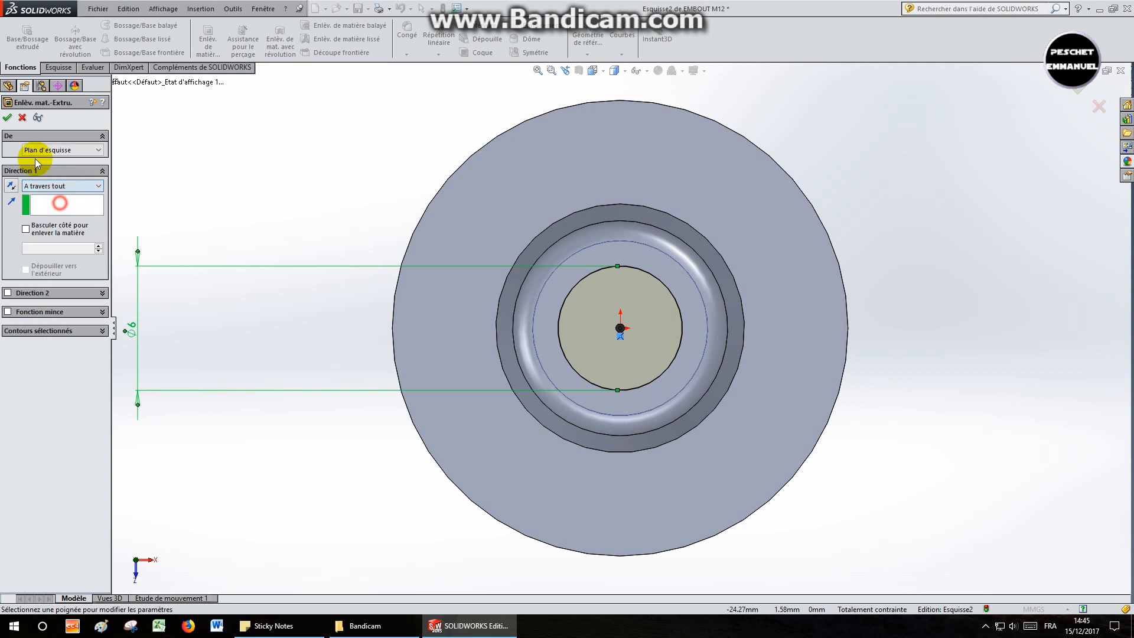
click(7, 118)
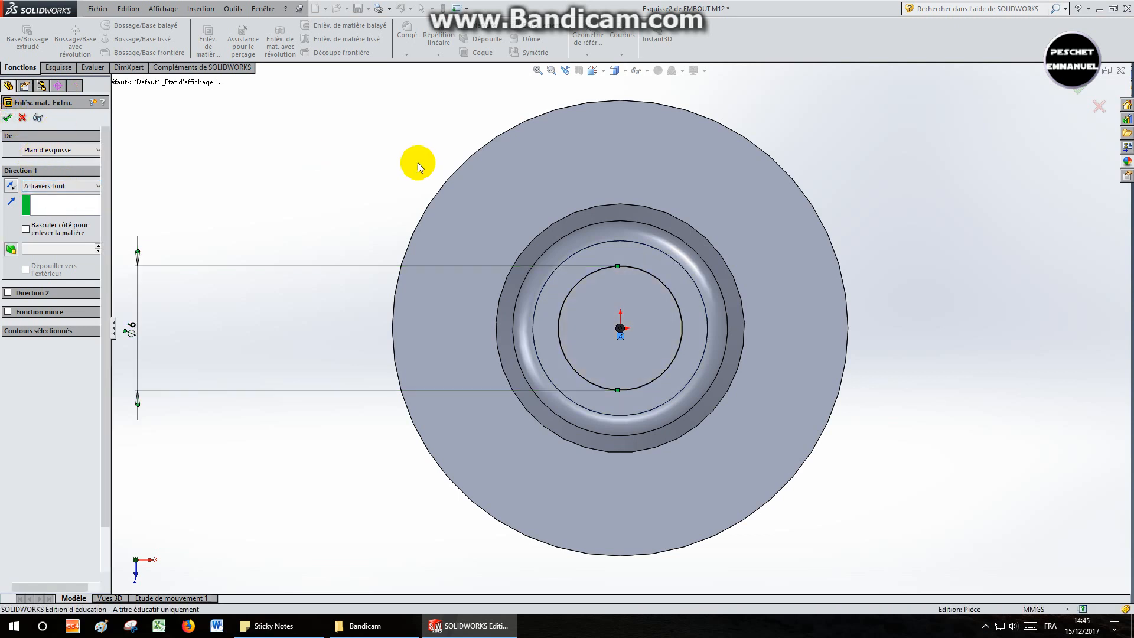
- Sketch two horizontal rectangles on the flange's upper face, about 24.4 × 4.7 mm across its upper edge and 23.5 × 6.5 mm across its lower edge
click(611, 165)
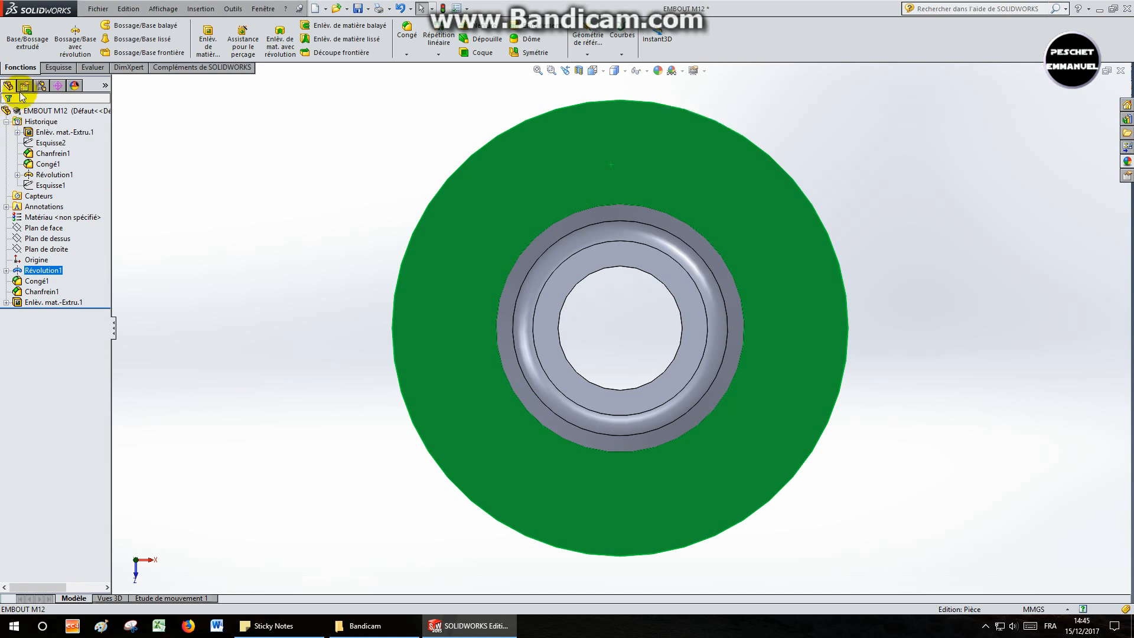
click(58, 68)
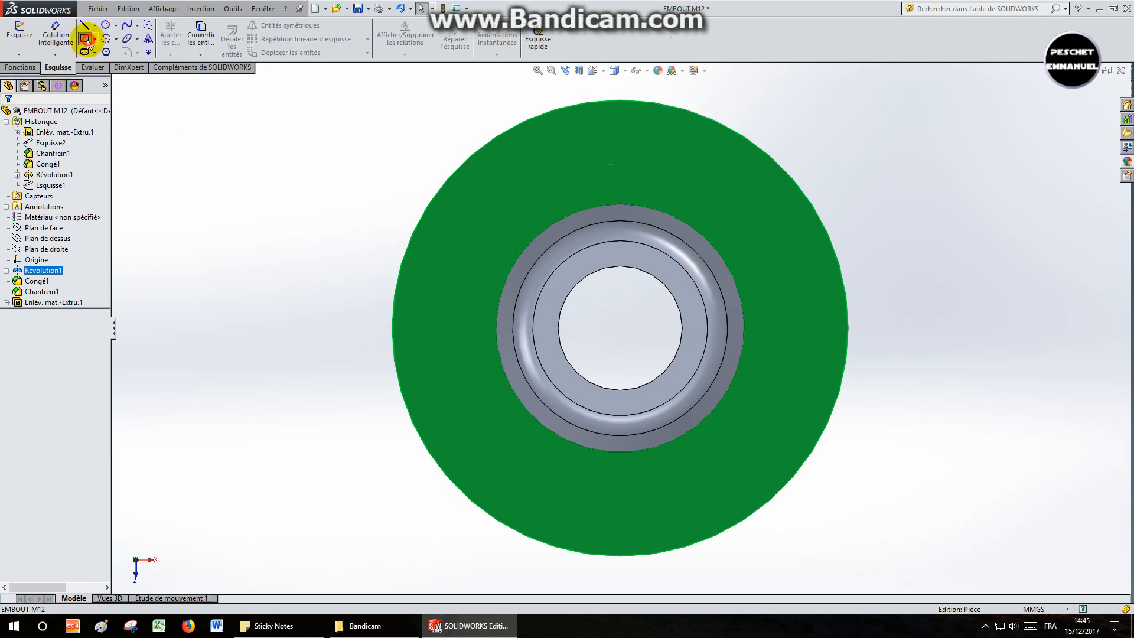
click(85, 39)
click(442, 119)
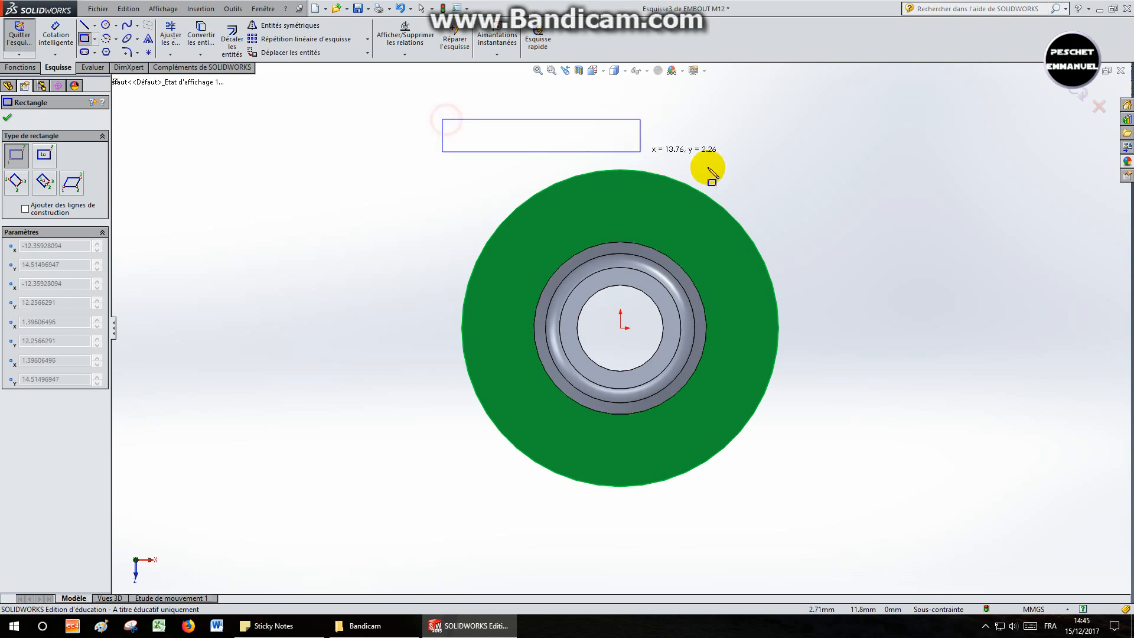
click(793, 186)
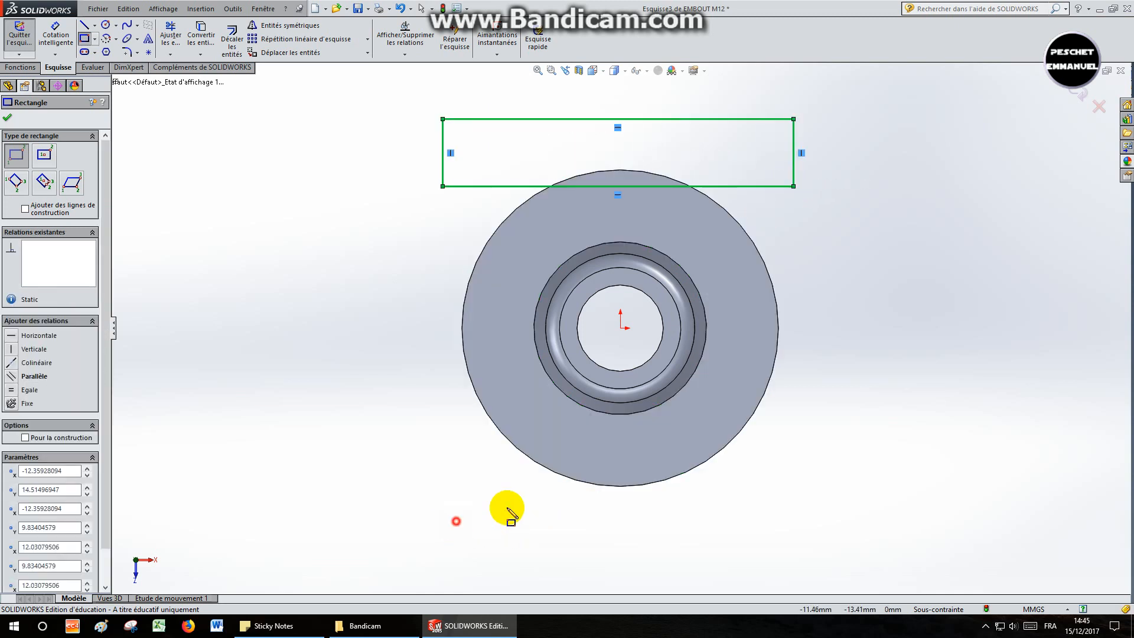
click(455, 521)
click(793, 426)
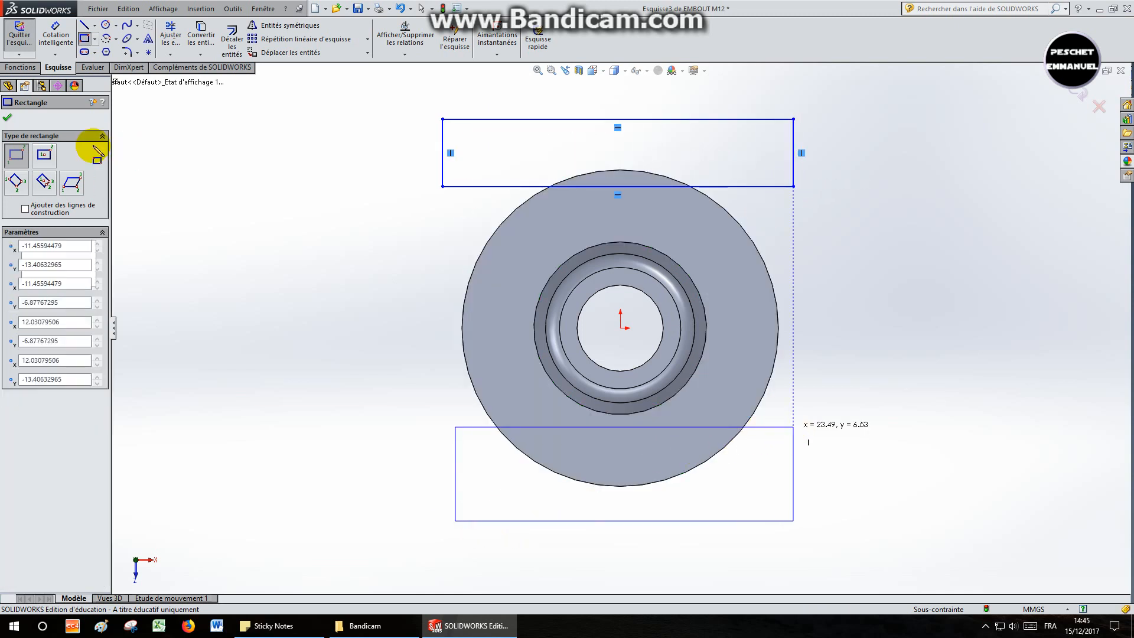
- Dimension the distance between the two rectangles' facing horizontal edges as 18 mm
click(66, 41)
click(547, 187)
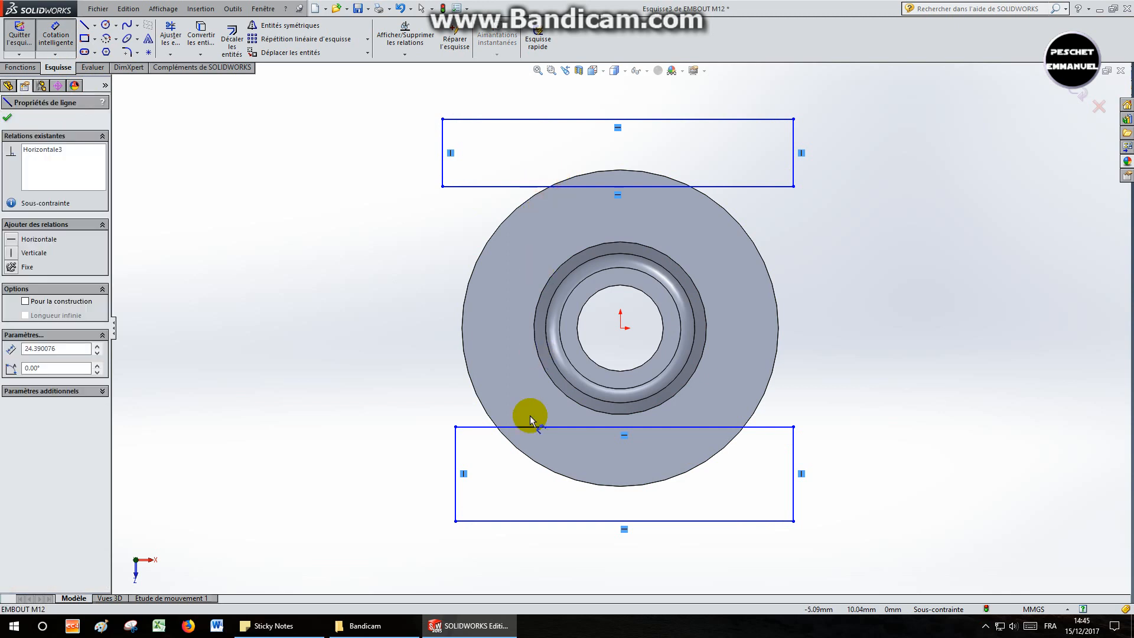
click(531, 427)
click(332, 355)
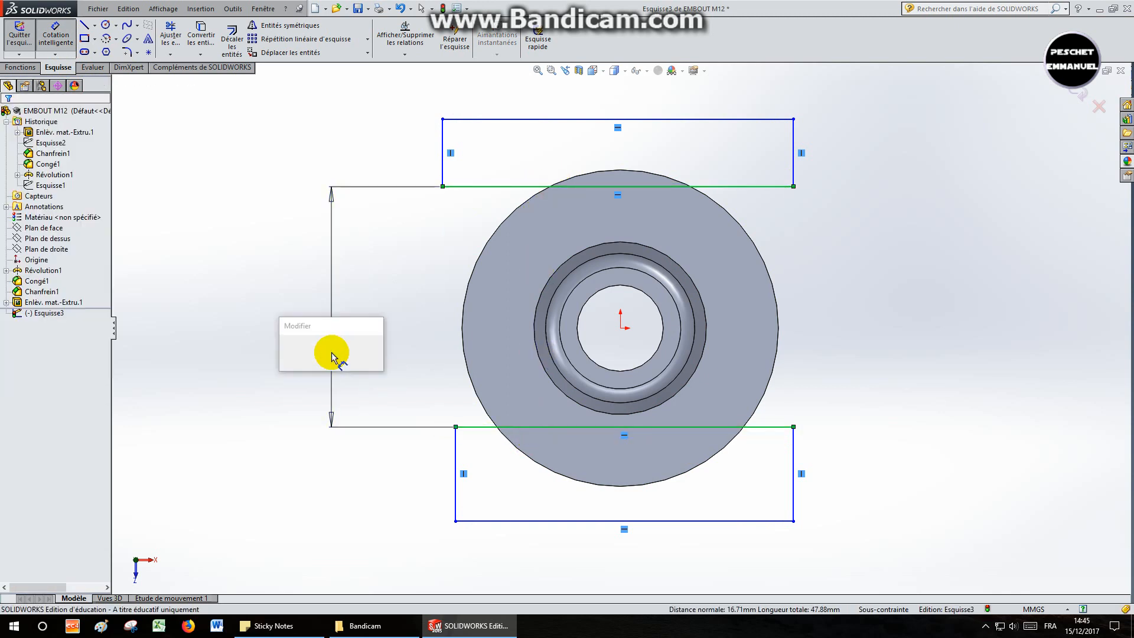
text(18)
key(Return)
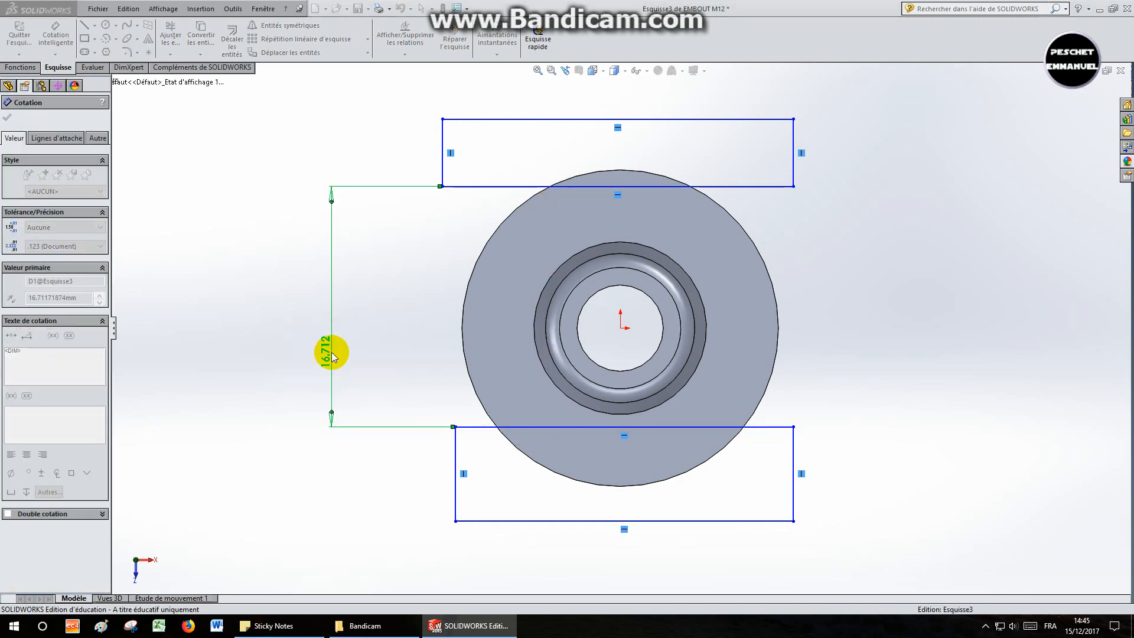
- Dimension the distance from the origin to the upper rectangle's inner edge as 9 mm
click(620, 329)
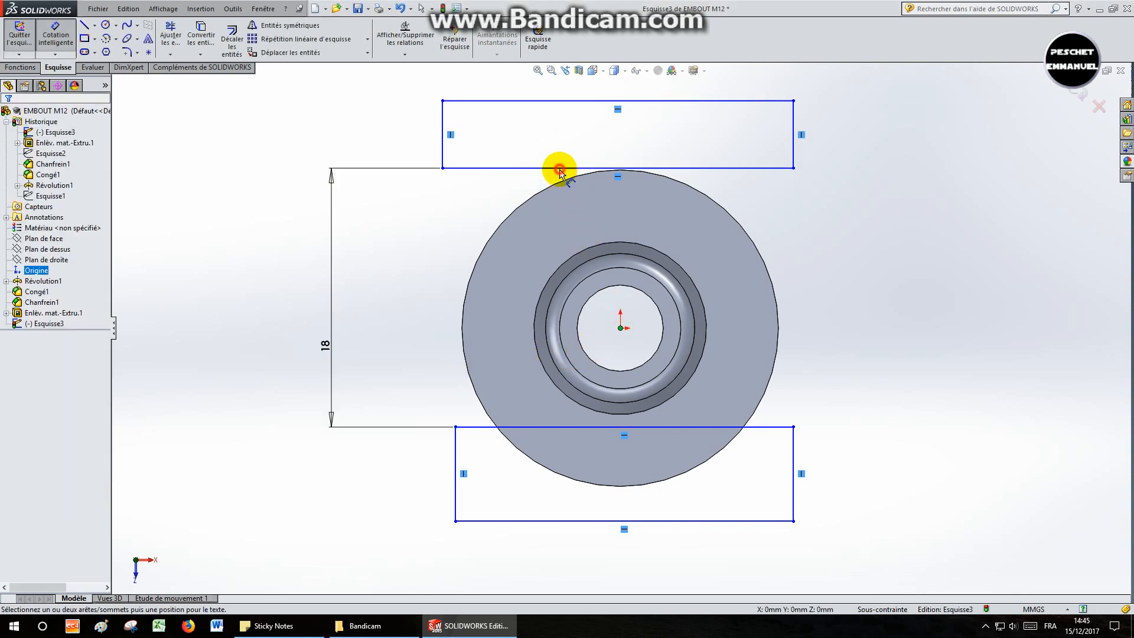
click(560, 171)
click(394, 223)
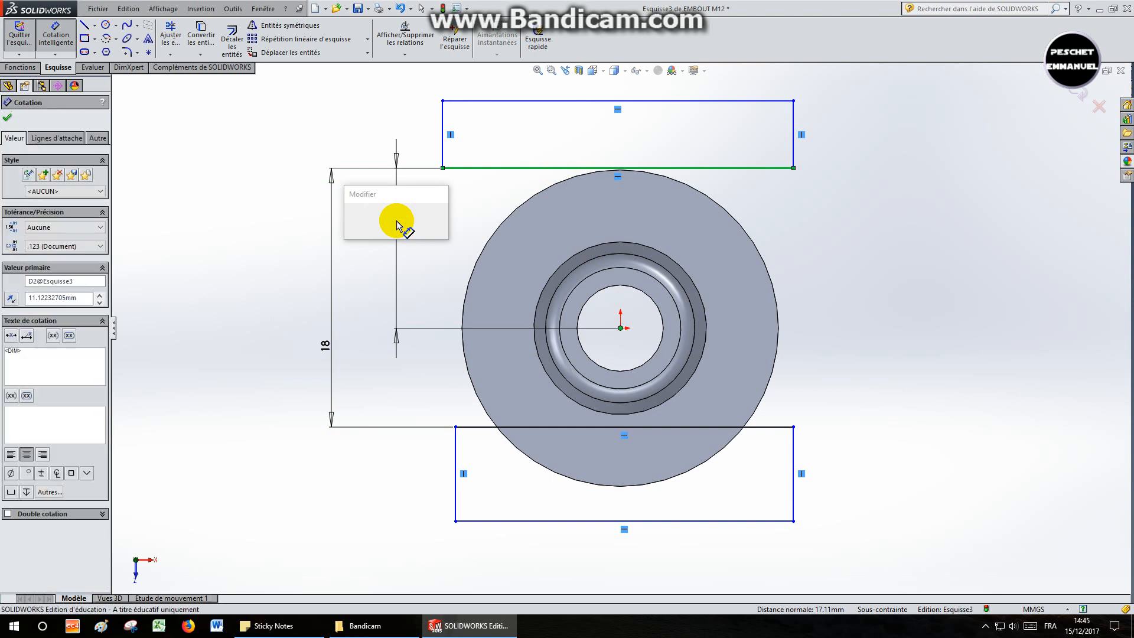
text(9)
key(Return)
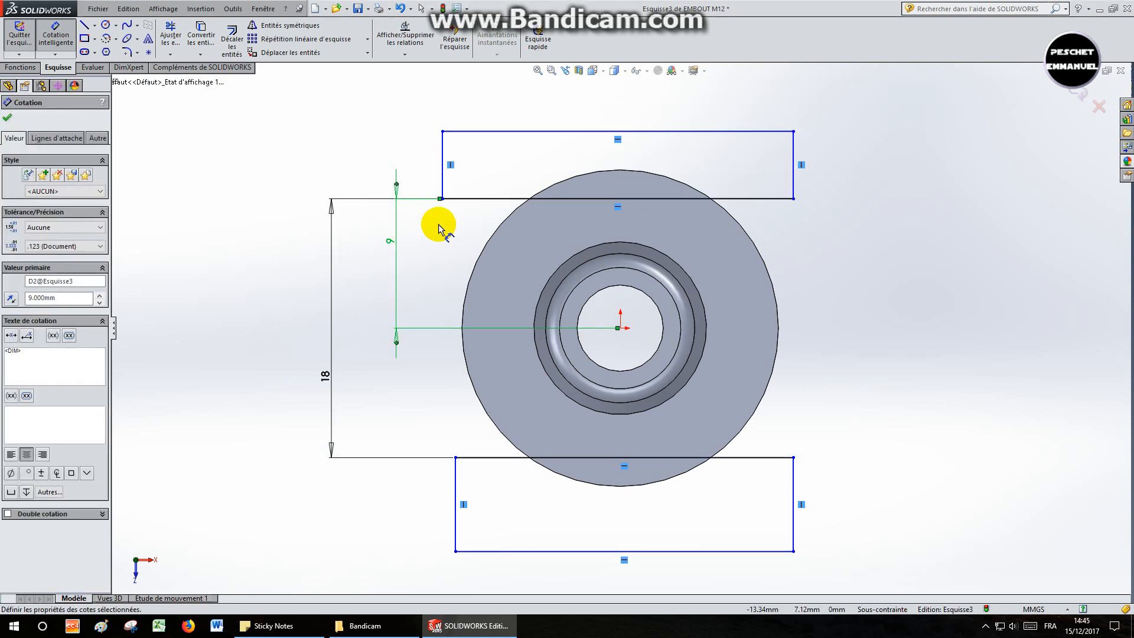
- Dimension the upper rectangle with a height of 5 mm and a width of 25 mm
click(443, 145)
click(403, 152)
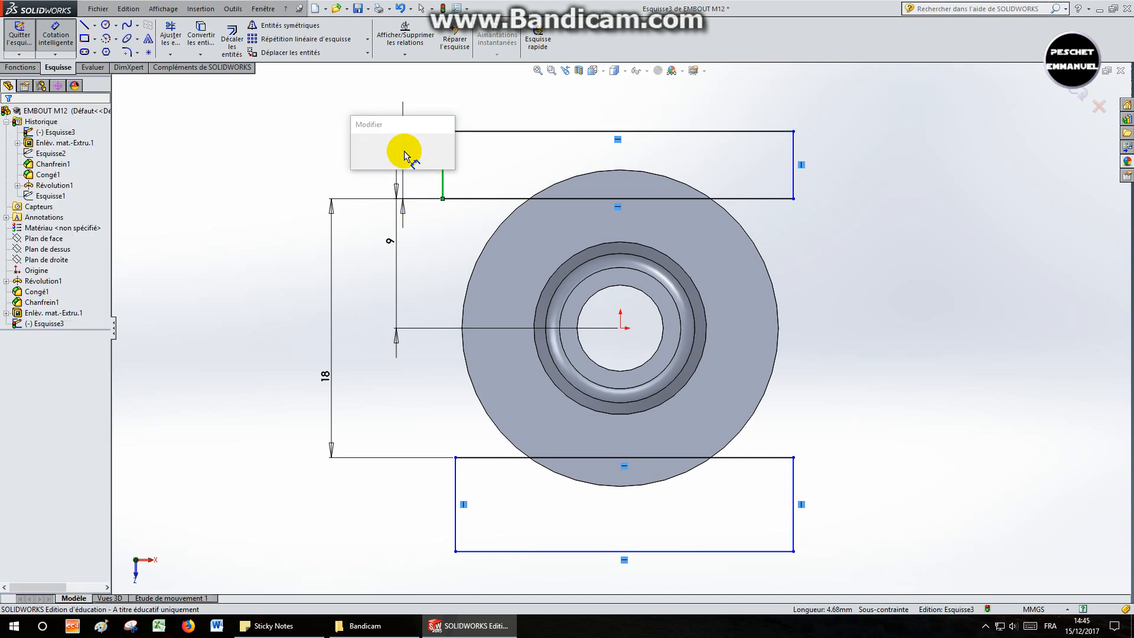
text(5)
key(Return)
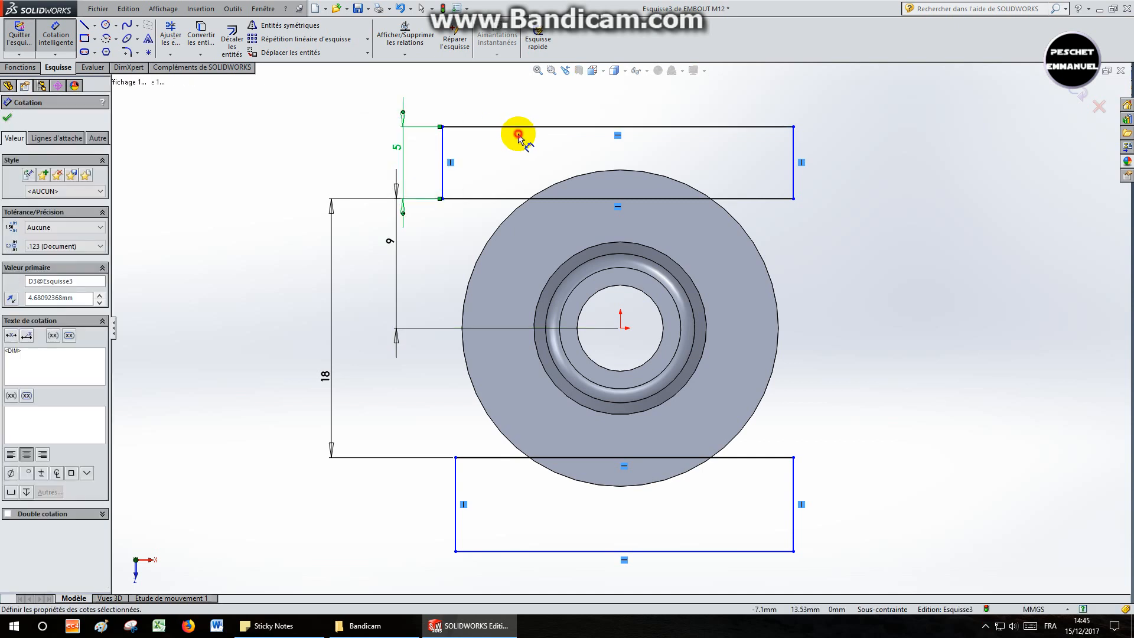
click(517, 127)
click(517, 104)
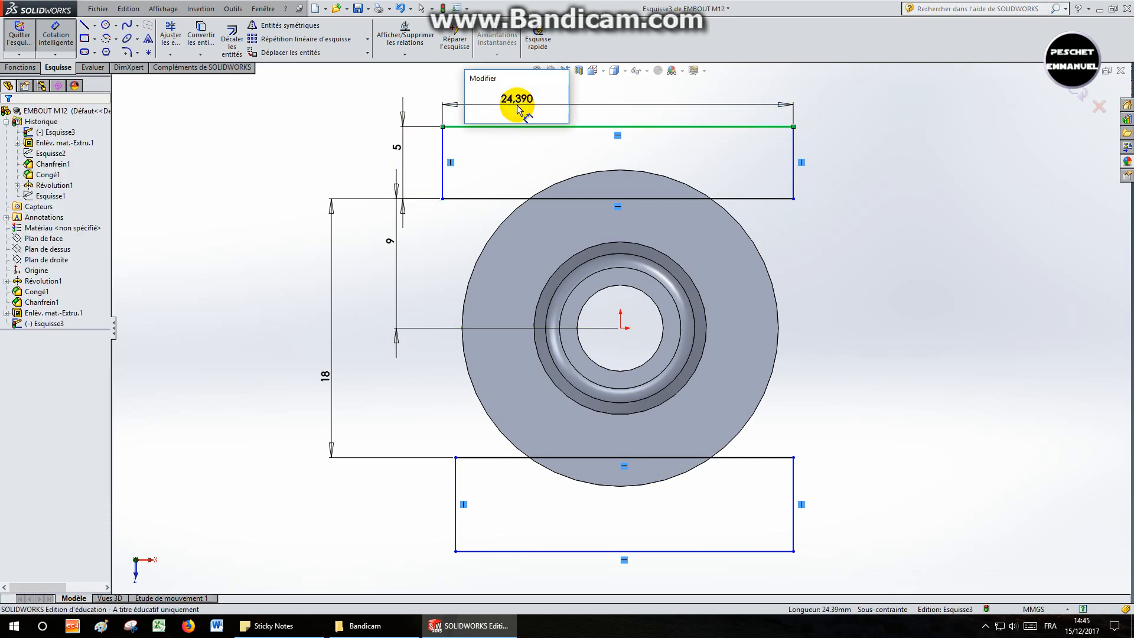
text(25)
key(Return)
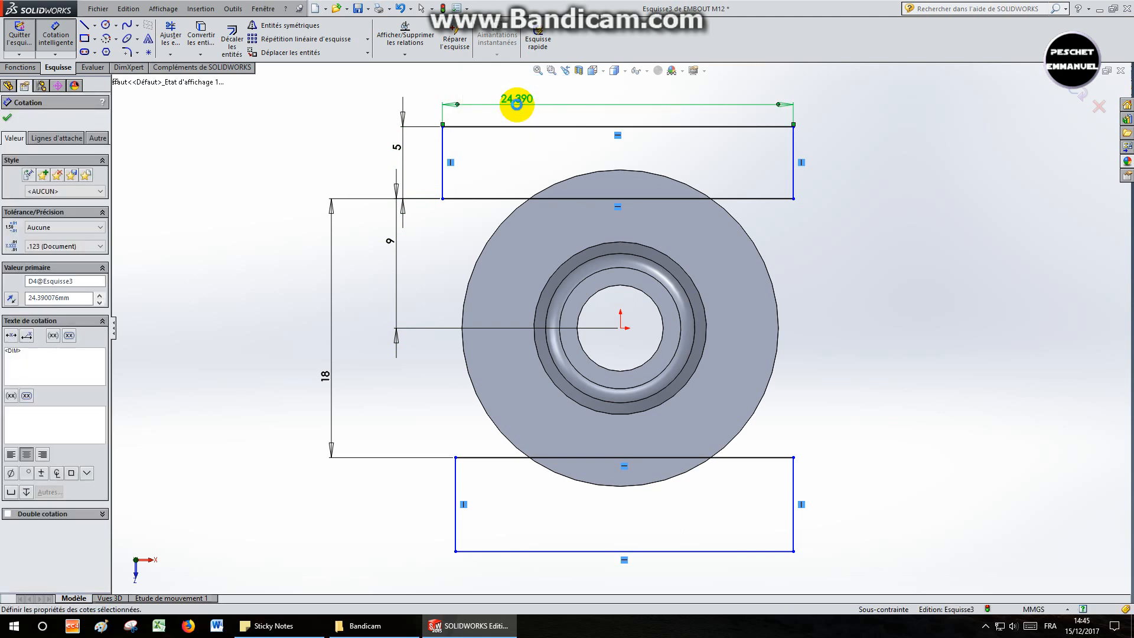
- Dimension the lower rectangle with a height of 5 mm and a width of 25 mm
click(455, 522)
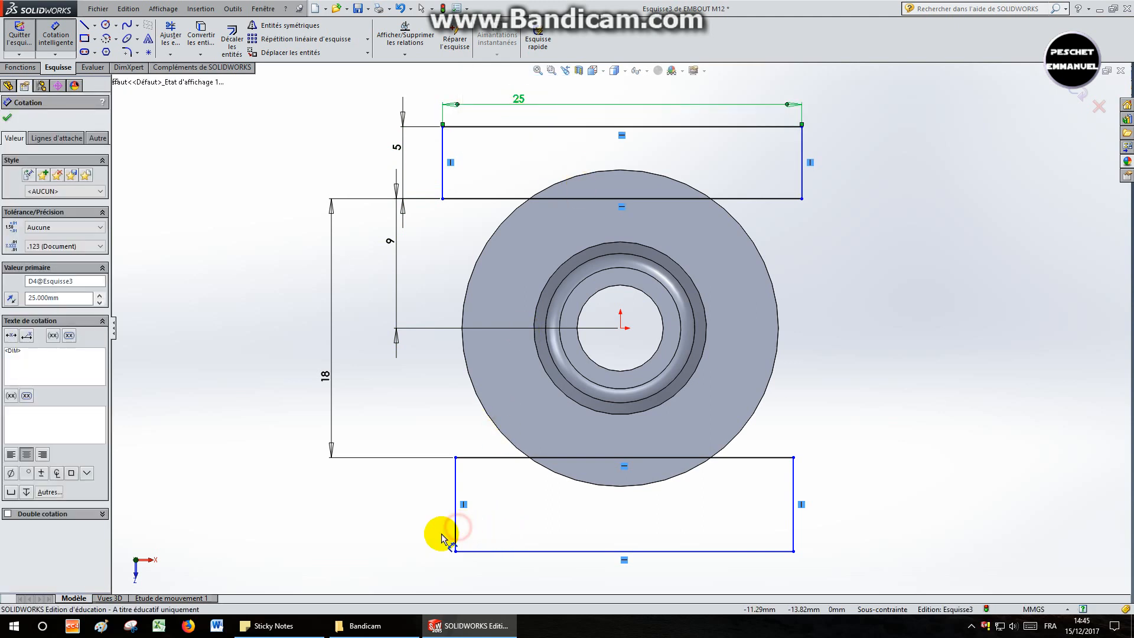
click(407, 514)
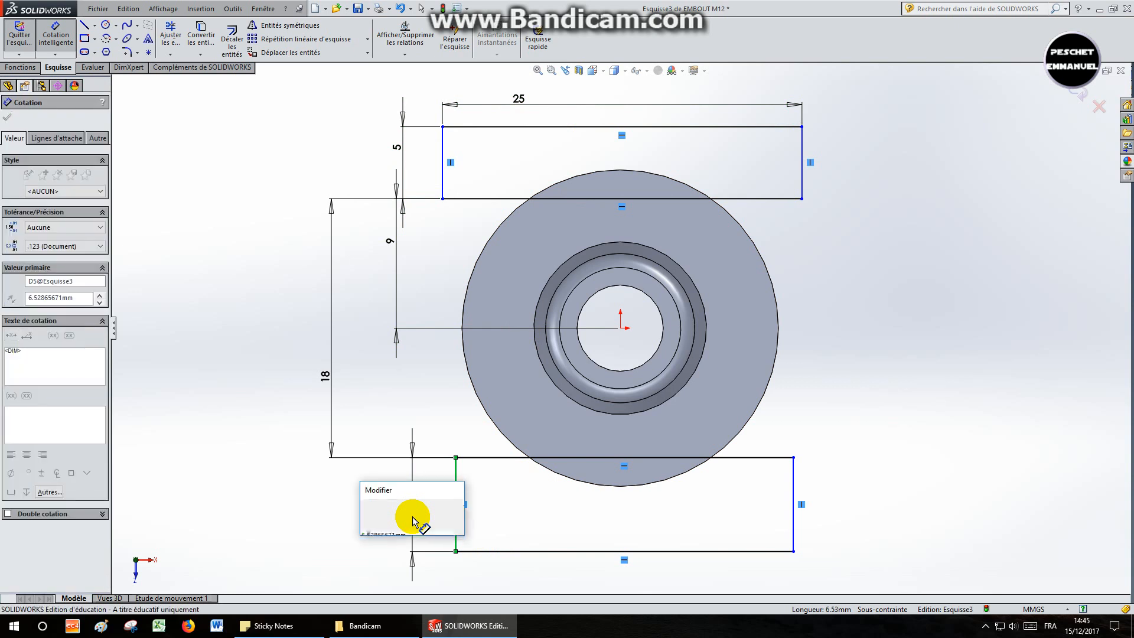
key(Return)
click(670, 550)
click(666, 530)
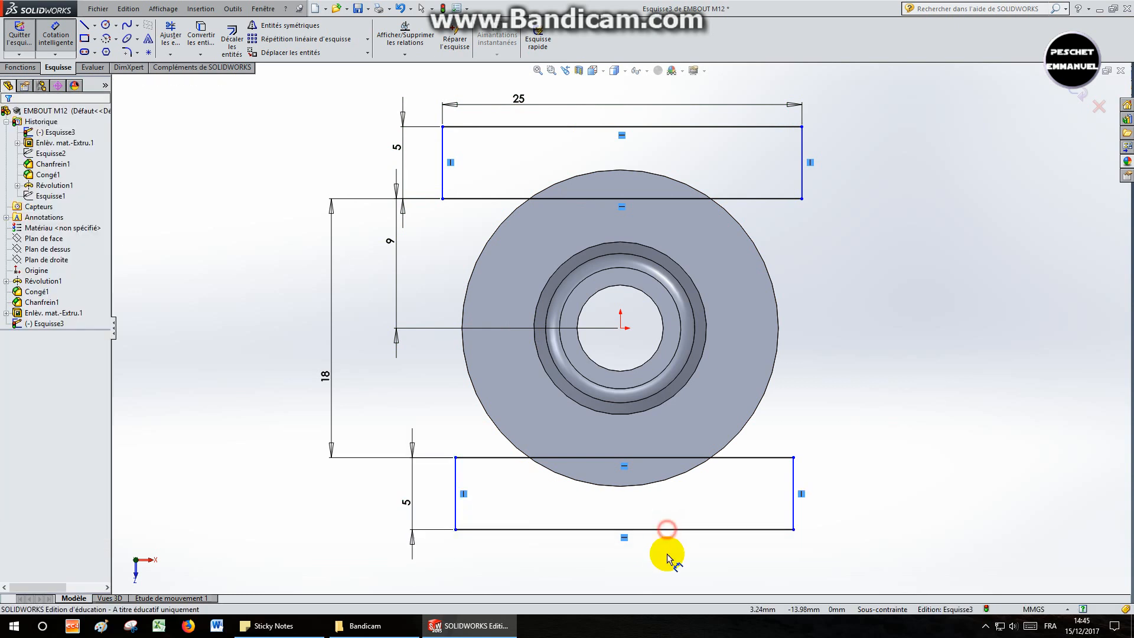
click(664, 559)
click(664, 557)
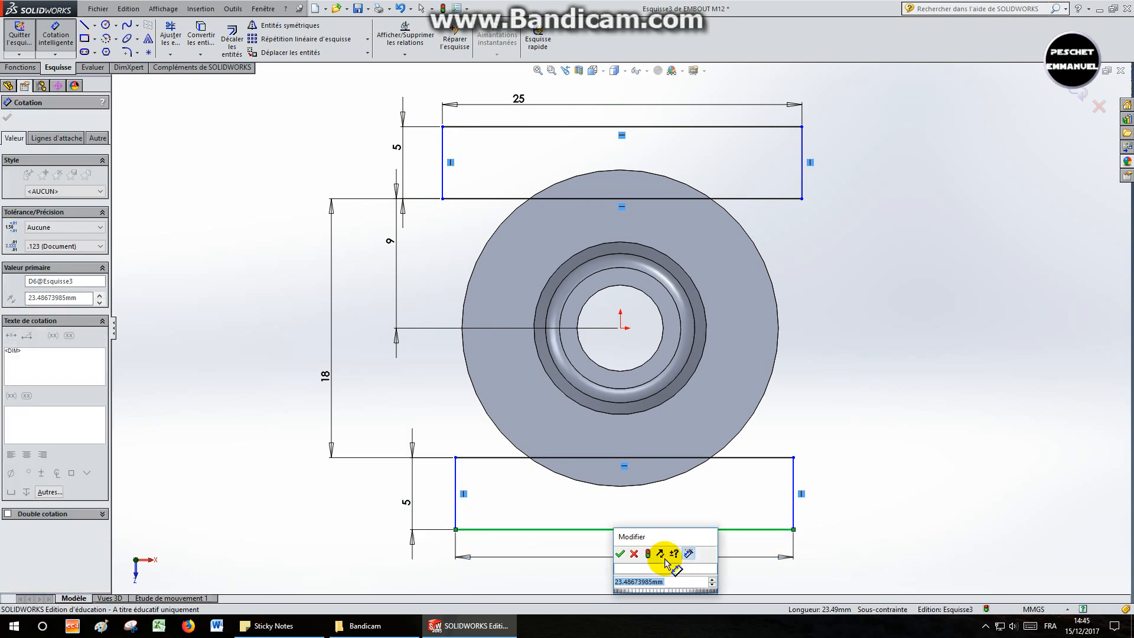
text(25)
key(Return)
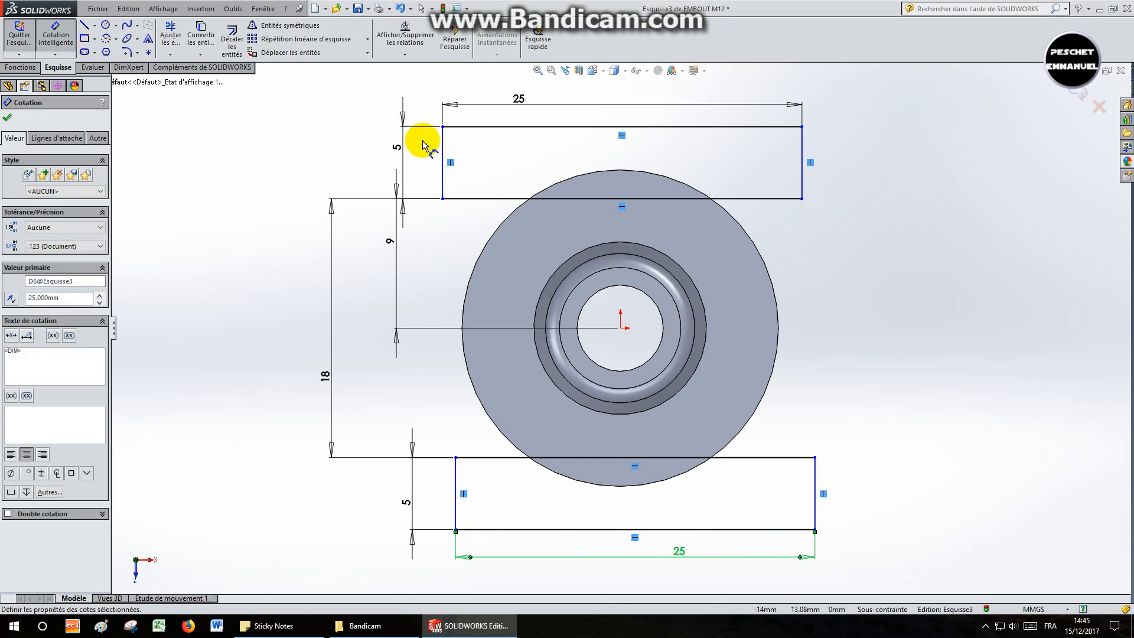
- Dimension the horizontal distance from the upper rectangle's left edge to the origin as 12.5 mm
click(442, 143)
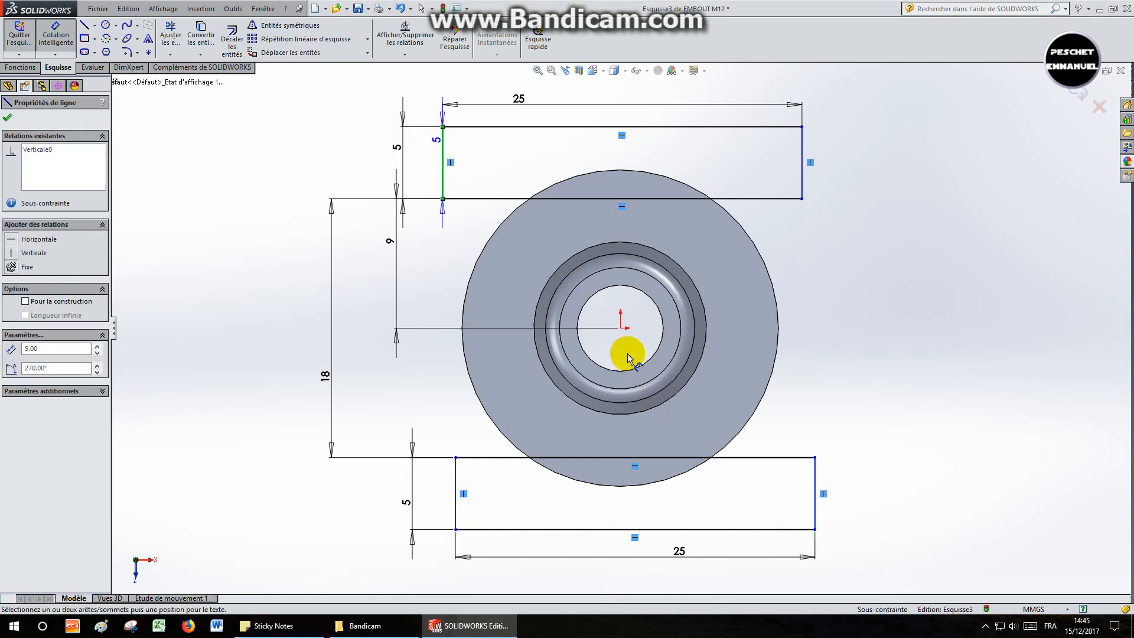
click(620, 329)
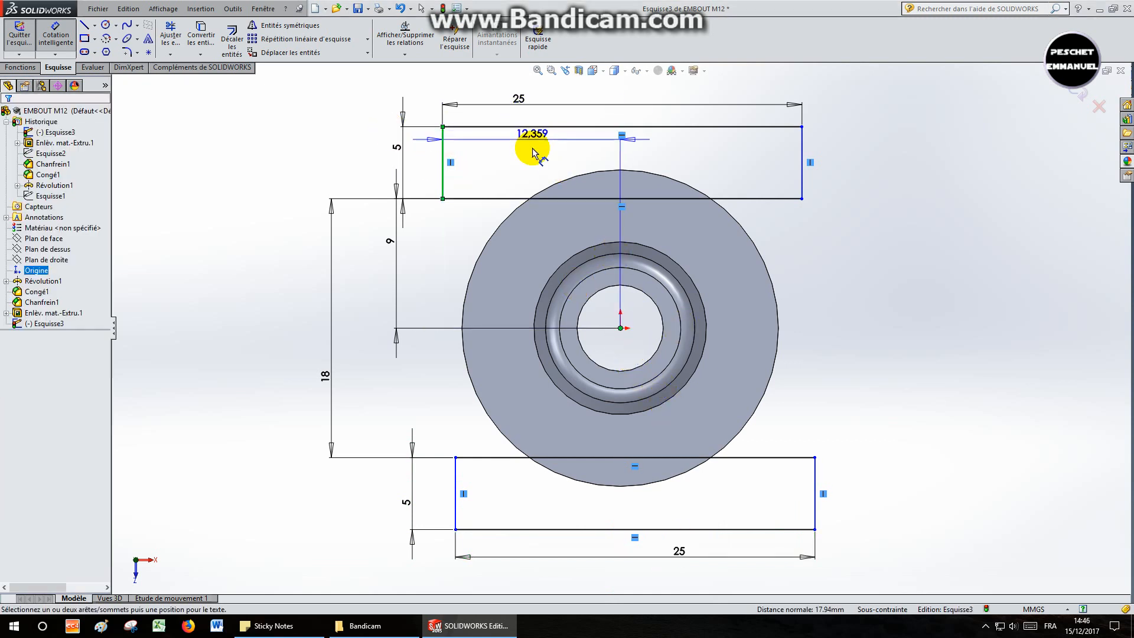
click(547, 158)
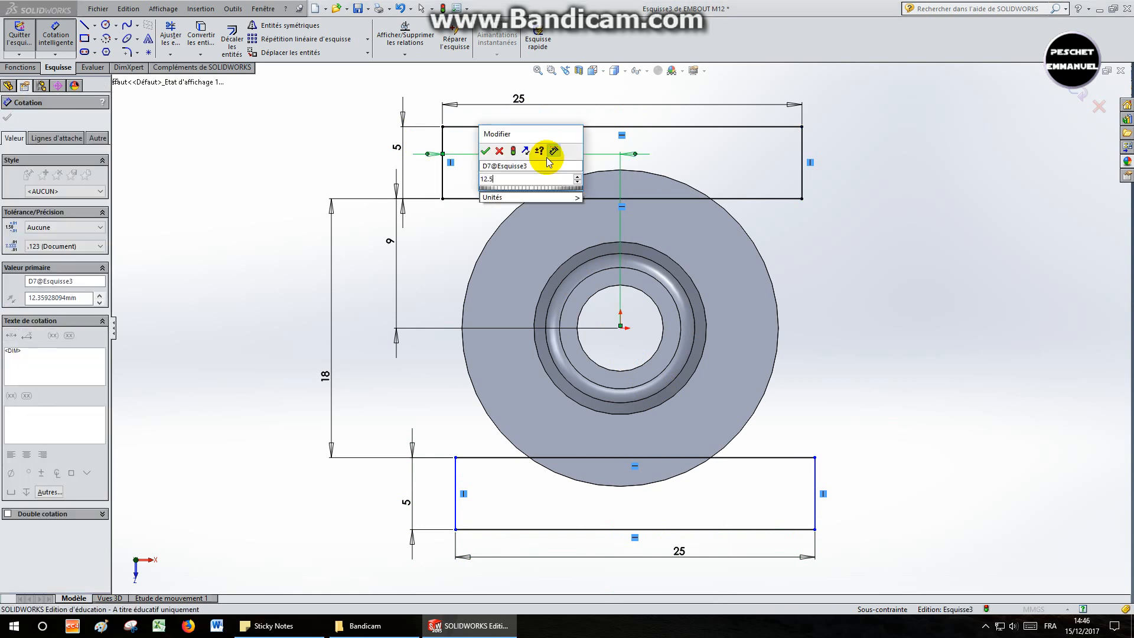
text(12.5)
key(Return)
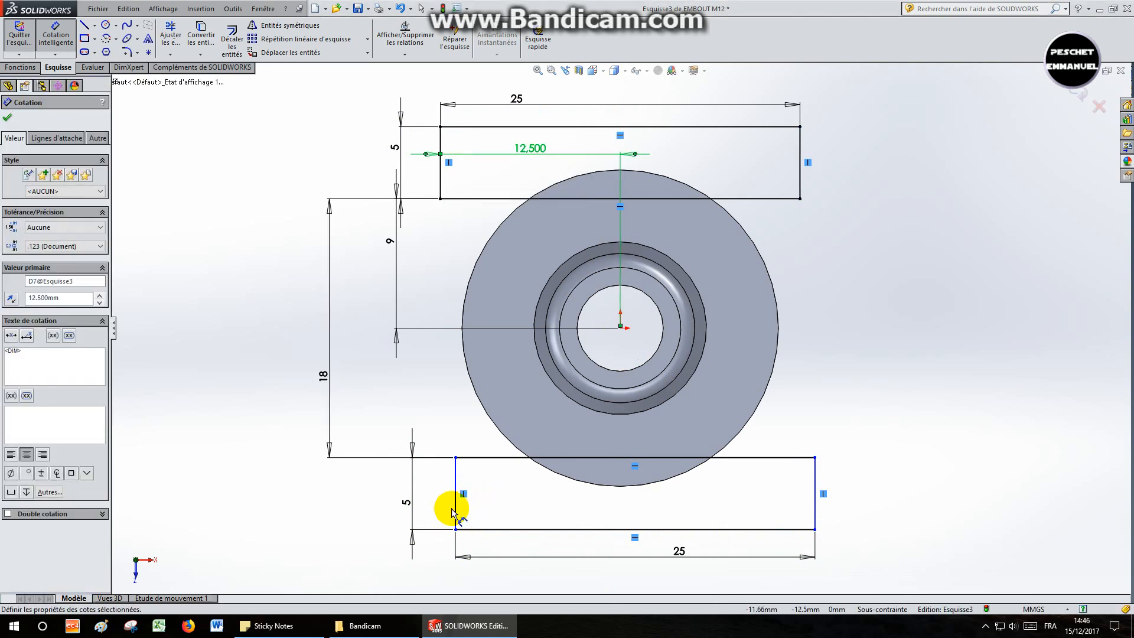
- Dimension the horizontal distance from the lower rectangle's left edge to the origin as 12.5 mm
click(455, 510)
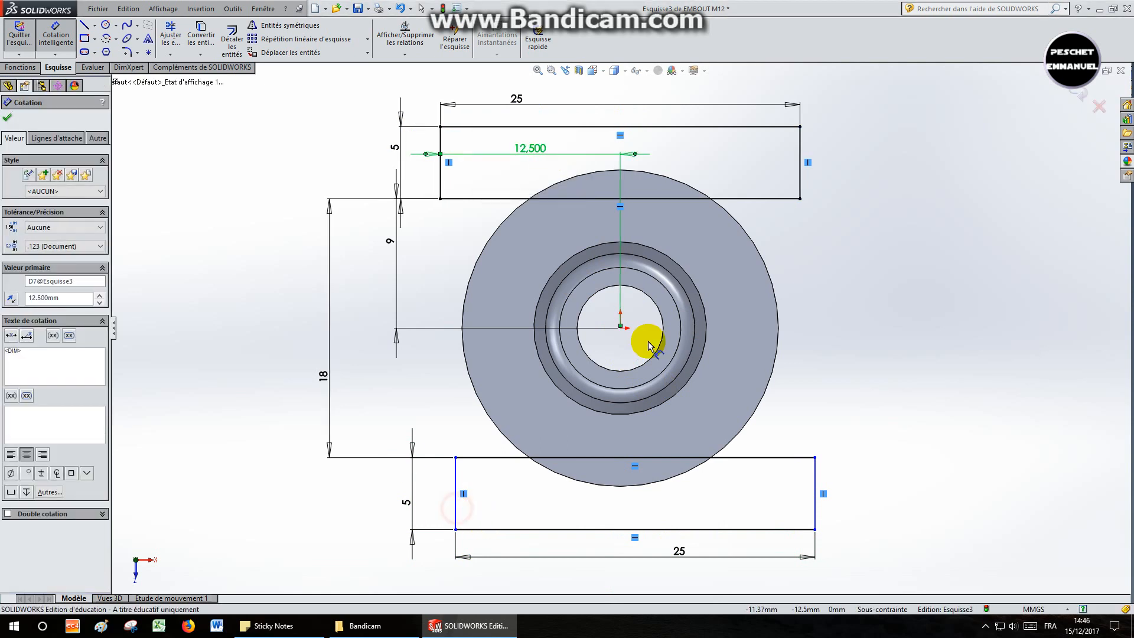
click(620, 328)
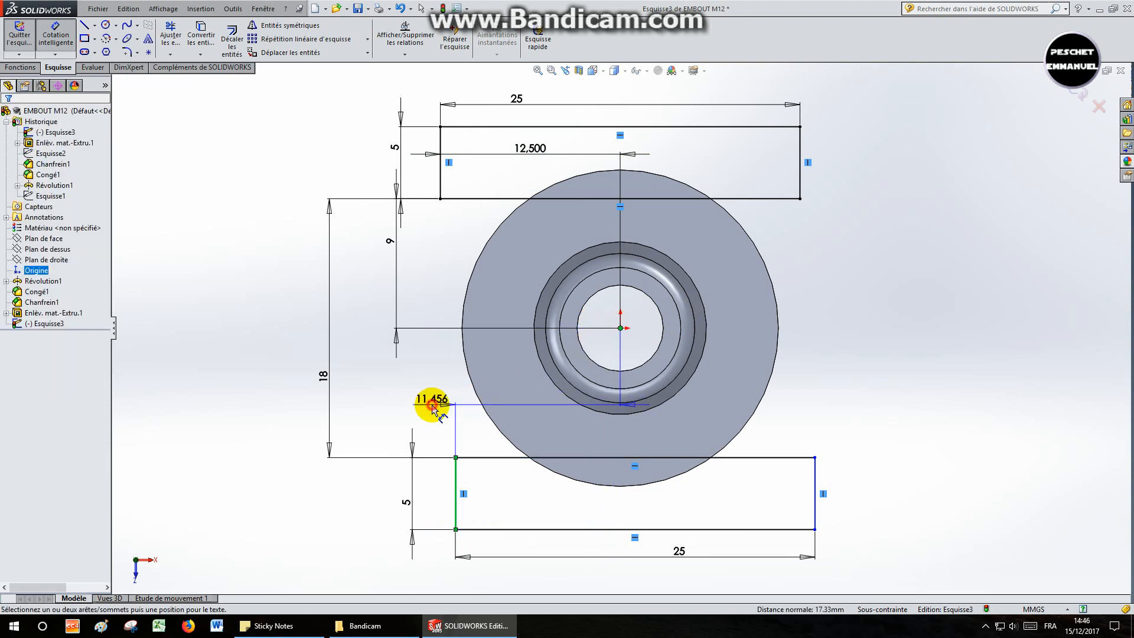
click(433, 407)
text(12.5)
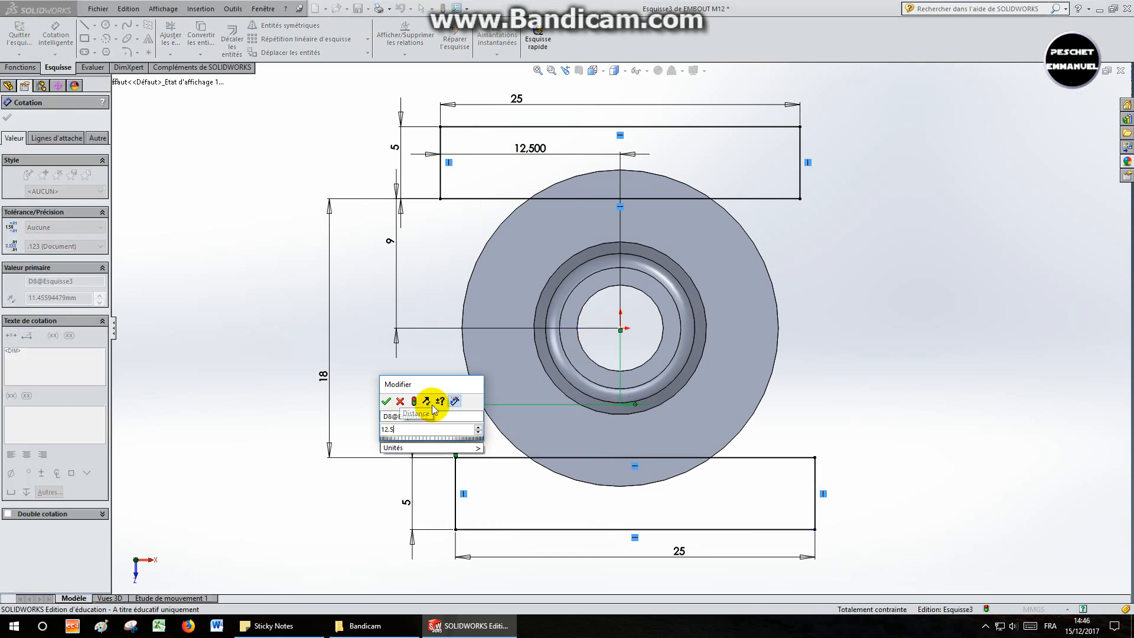
key(Return)
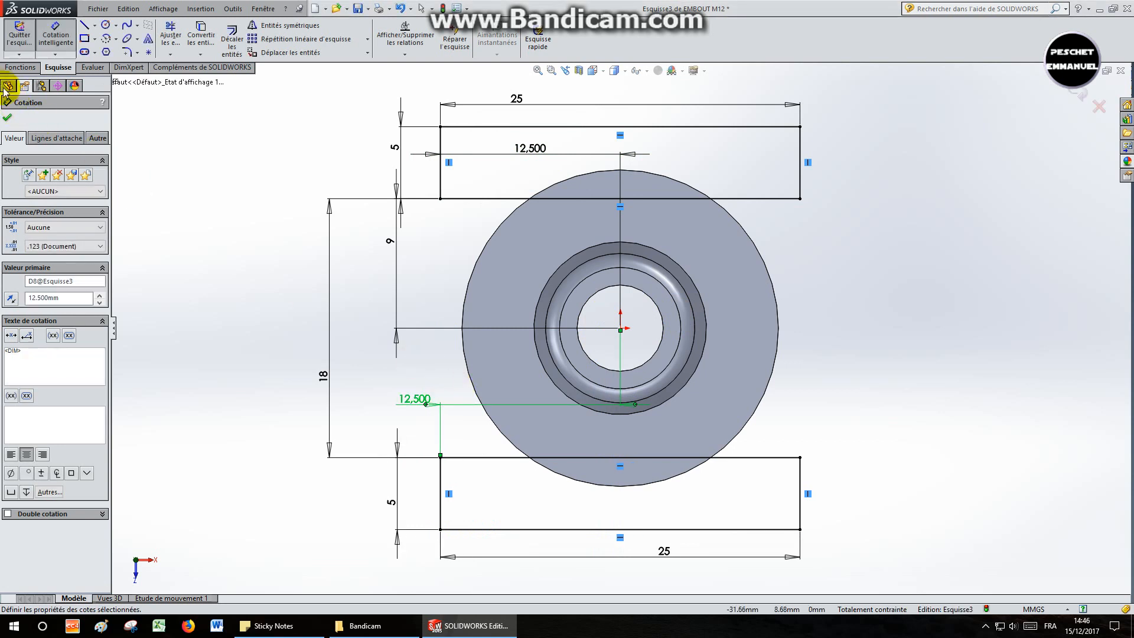
- Extrude-cut both rectangles through all (A travers tout) to form the two flats on the flange
click(16, 67)
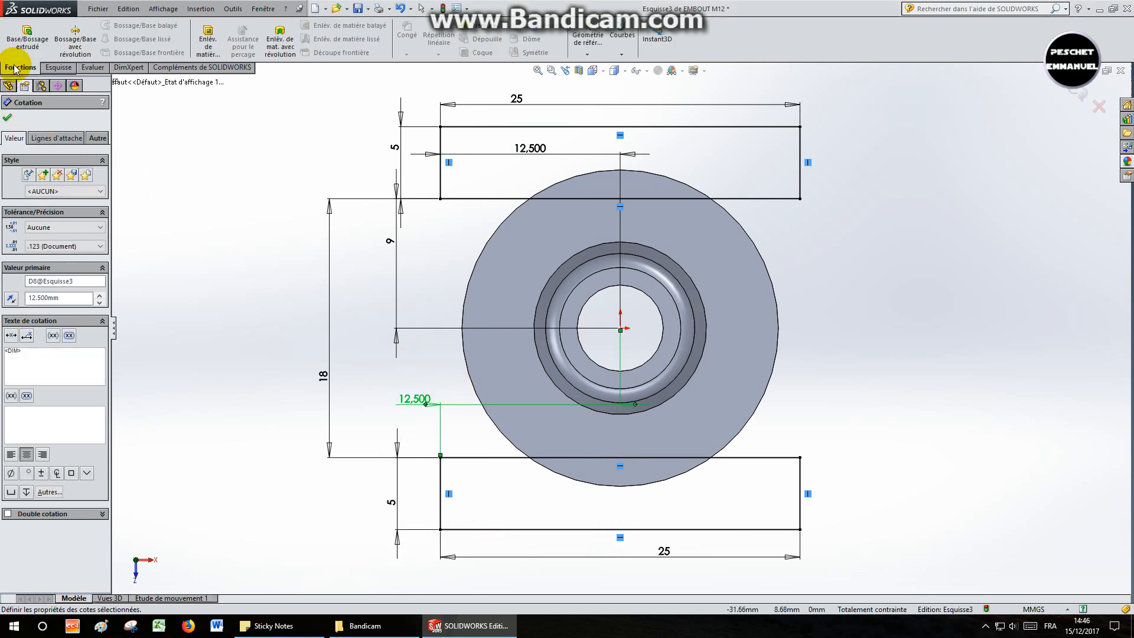
click(208, 45)
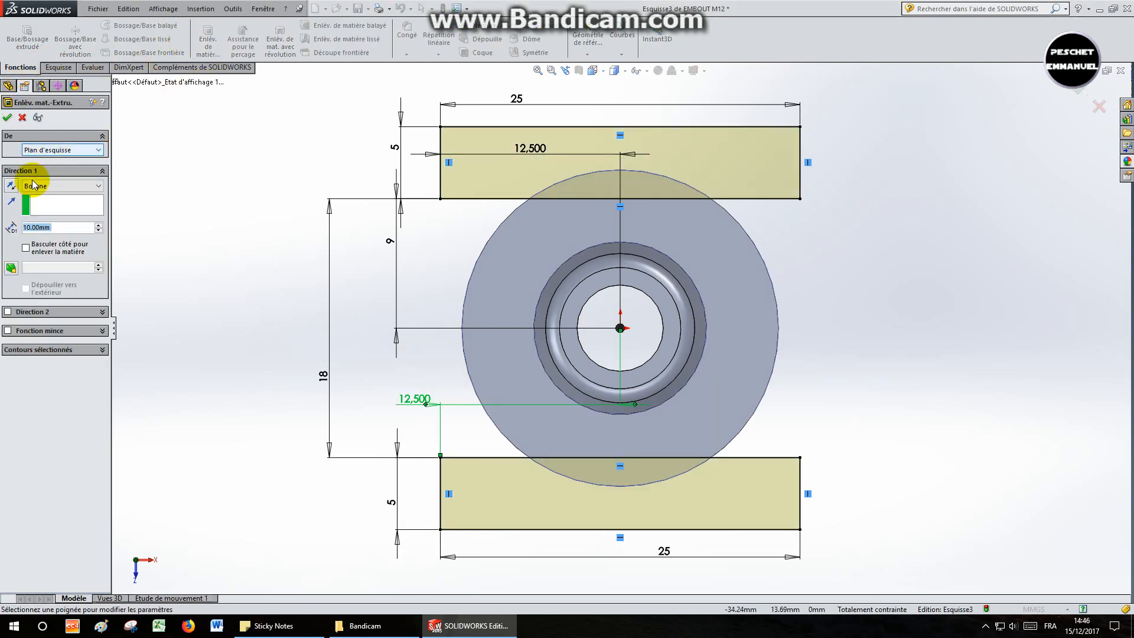
click(59, 185)
click(59, 205)
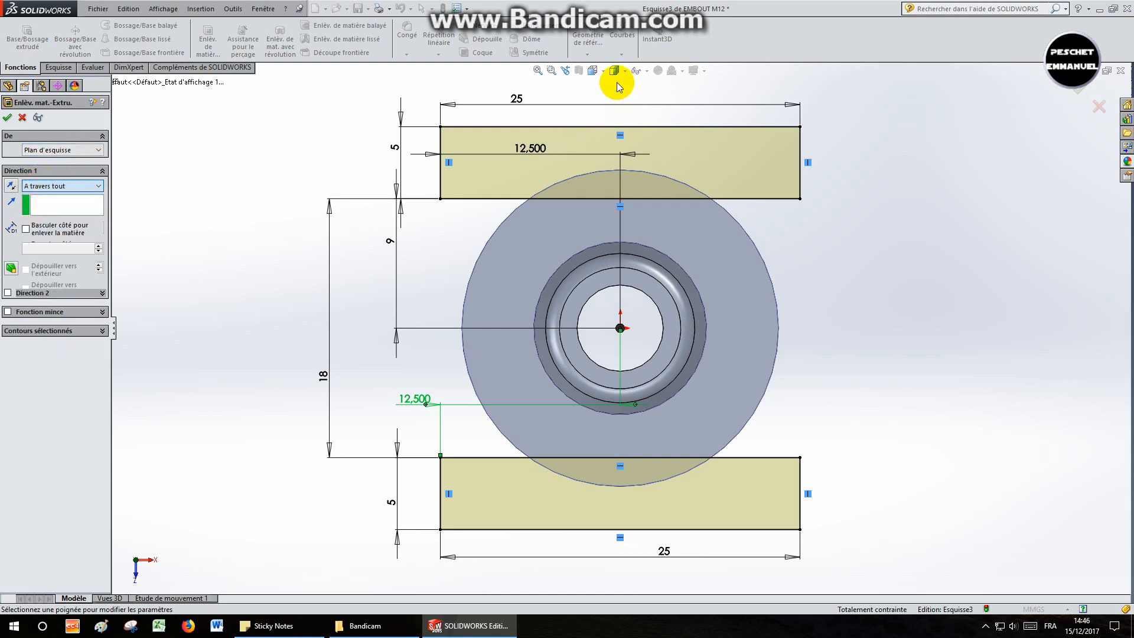
click(599, 73)
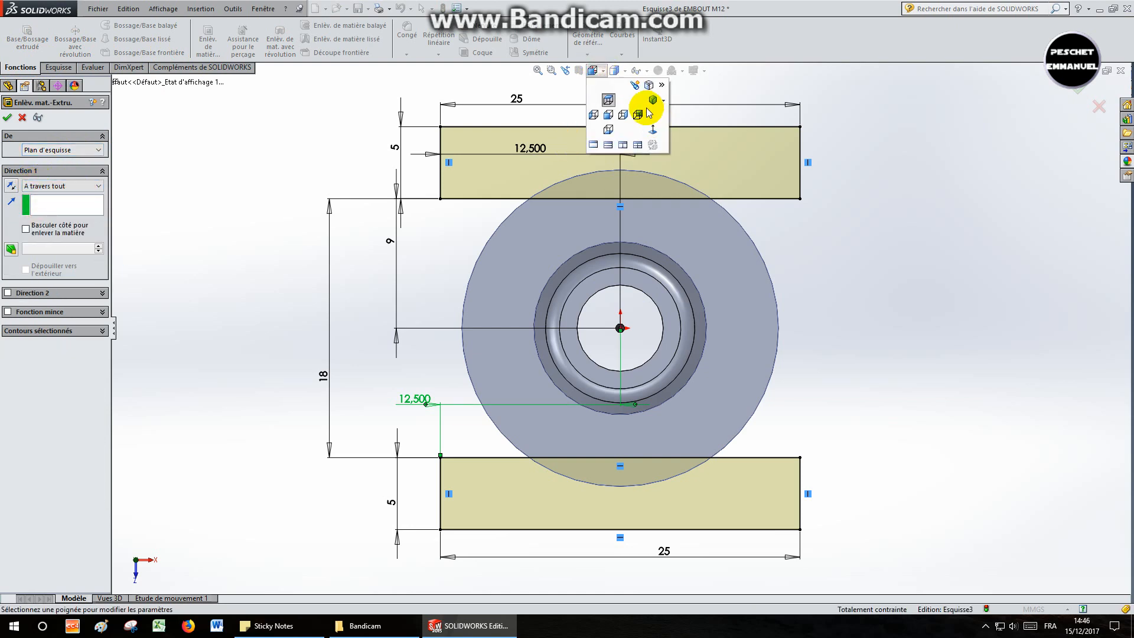
click(652, 102)
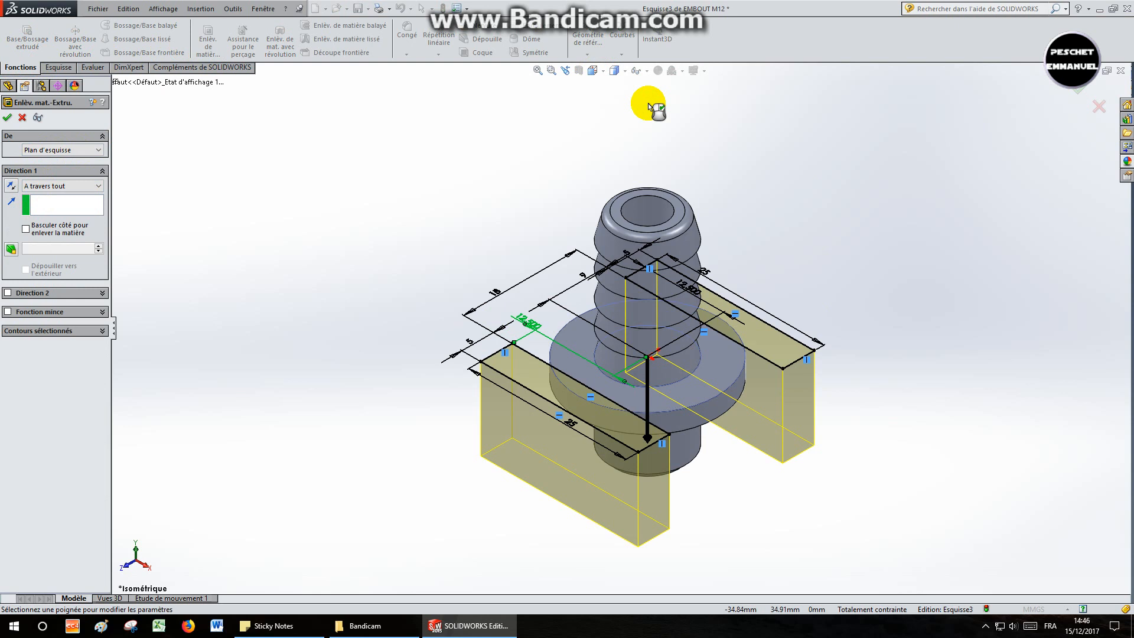
click(6, 118)
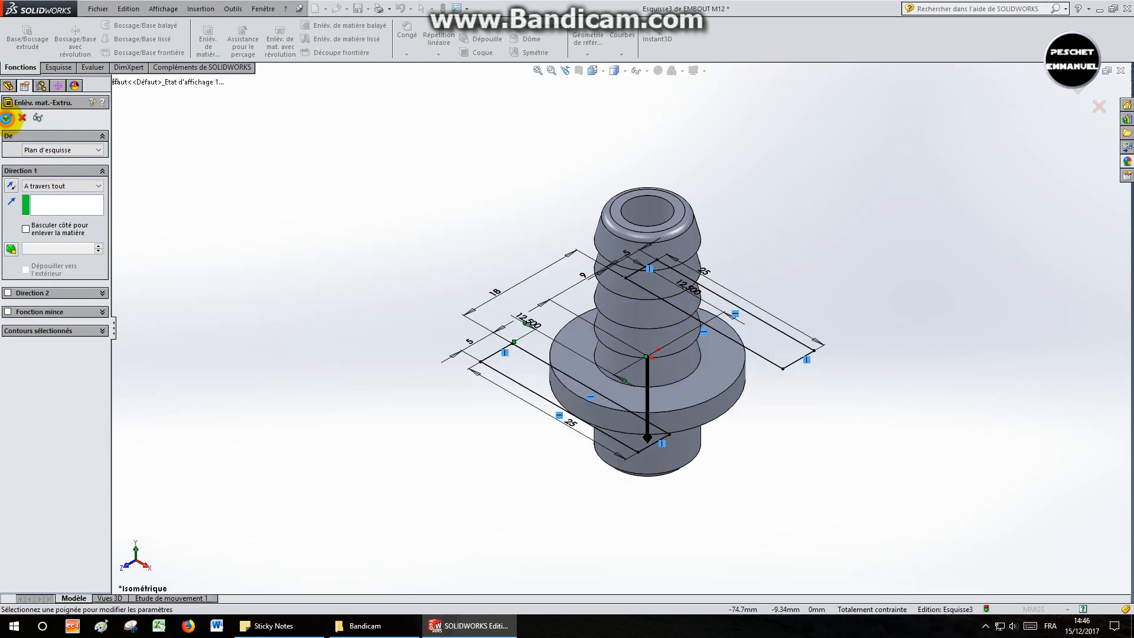
click(6, 121)
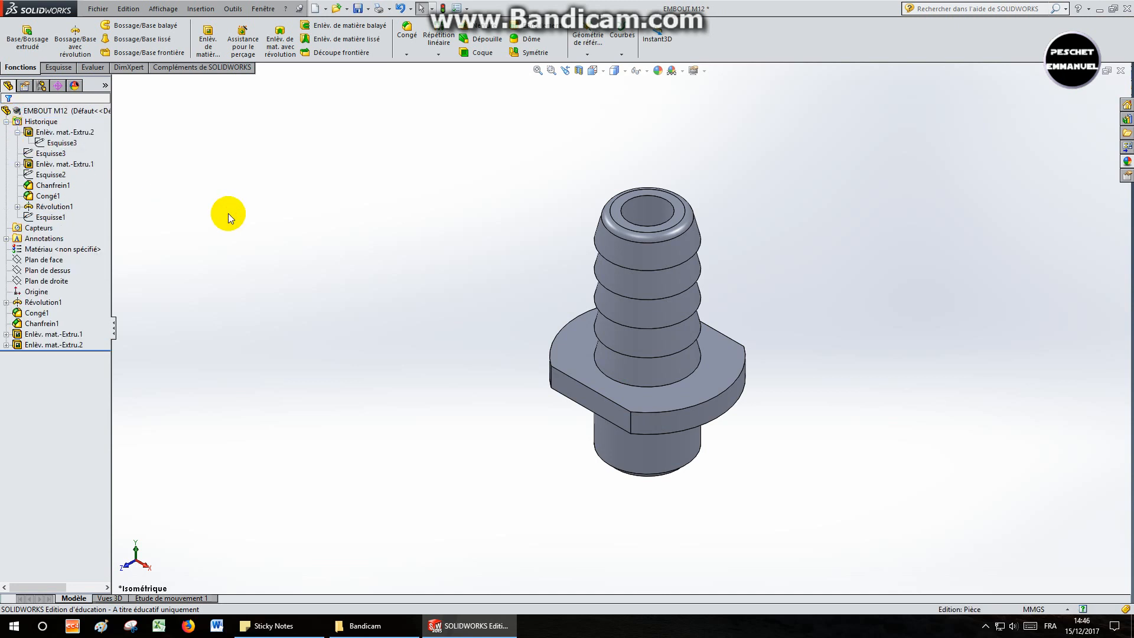
- Add a cosmetic thread from the plain cylindrical end's outer circular edge, with a 10.25 mm minor diameter, up to next (Jusqu'au prochain)
middle_drag(452, 301, 623, 390)
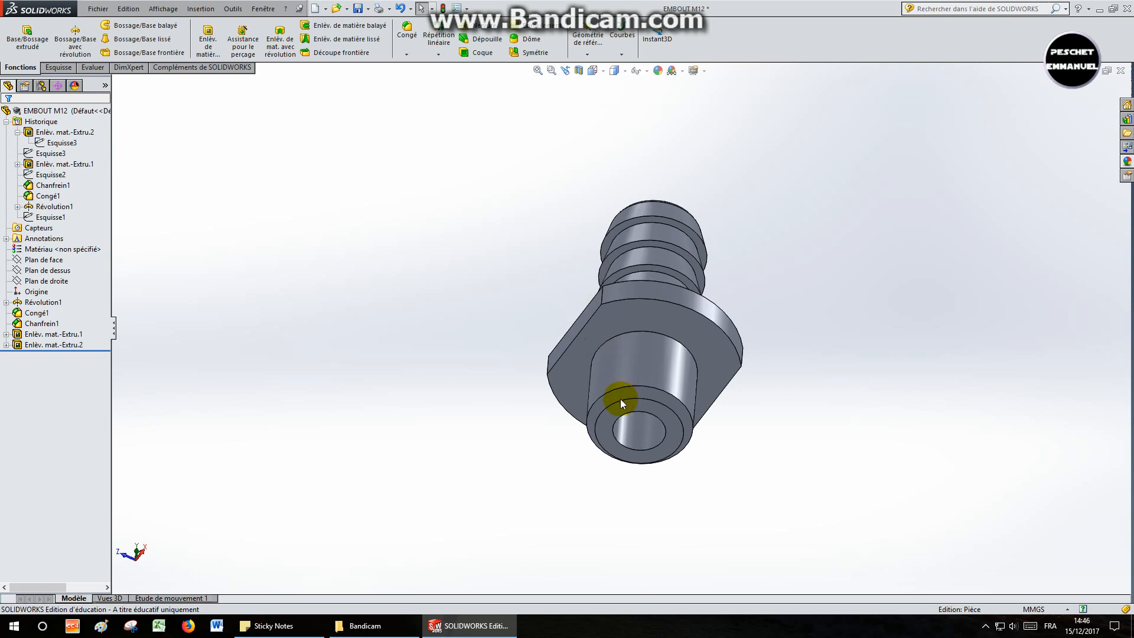
click(620, 399)
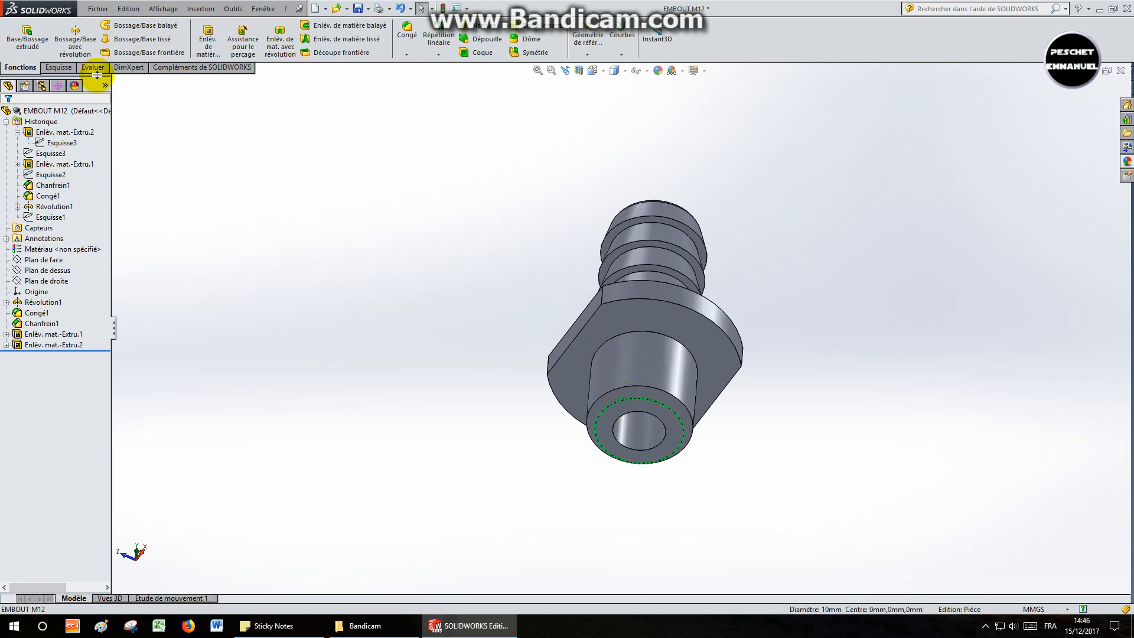
click(195, 11)
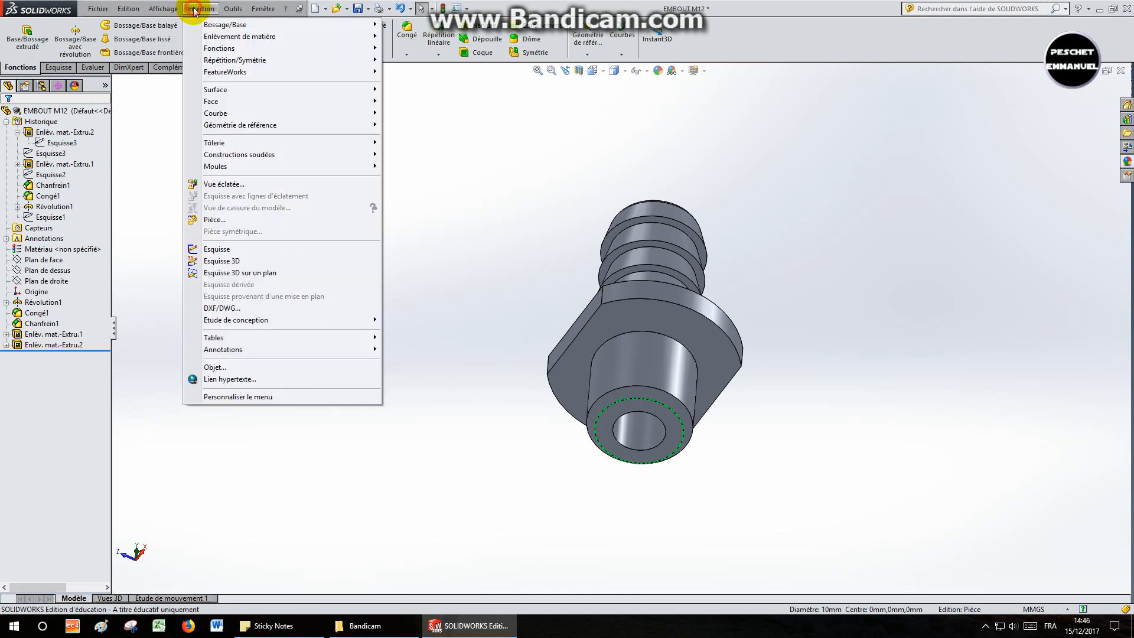
click(284, 349)
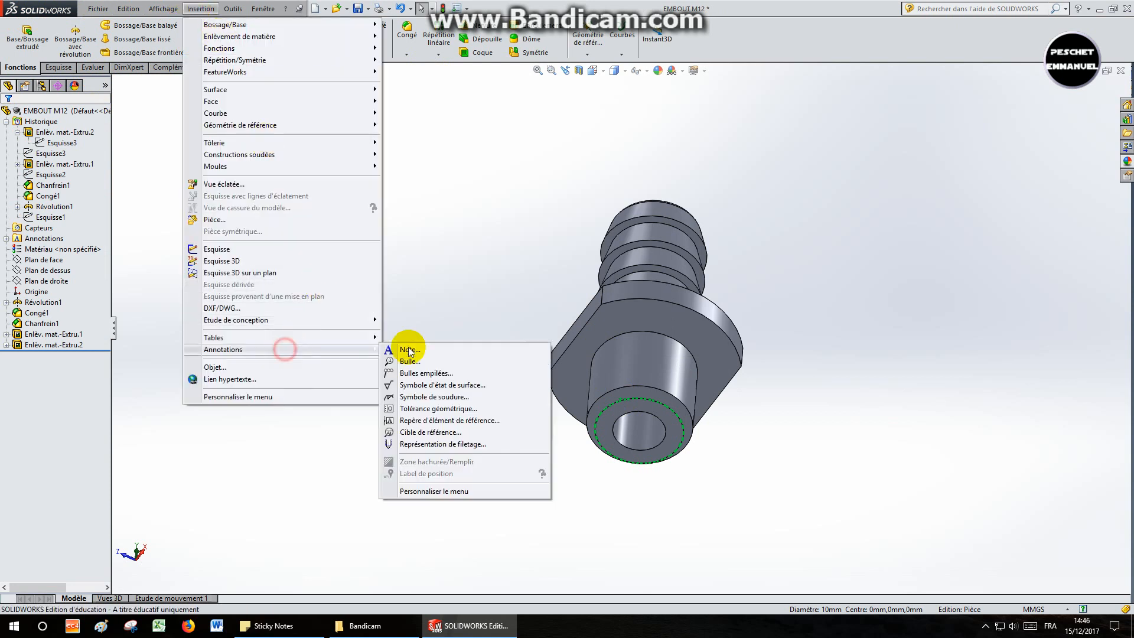
click(442, 444)
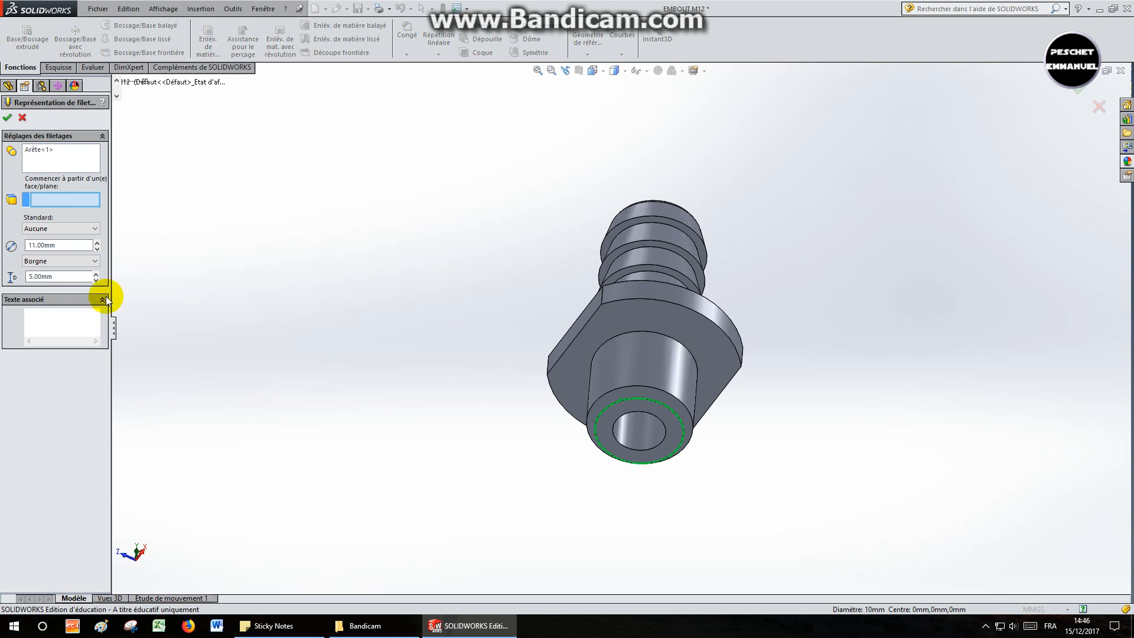
click(57, 267)
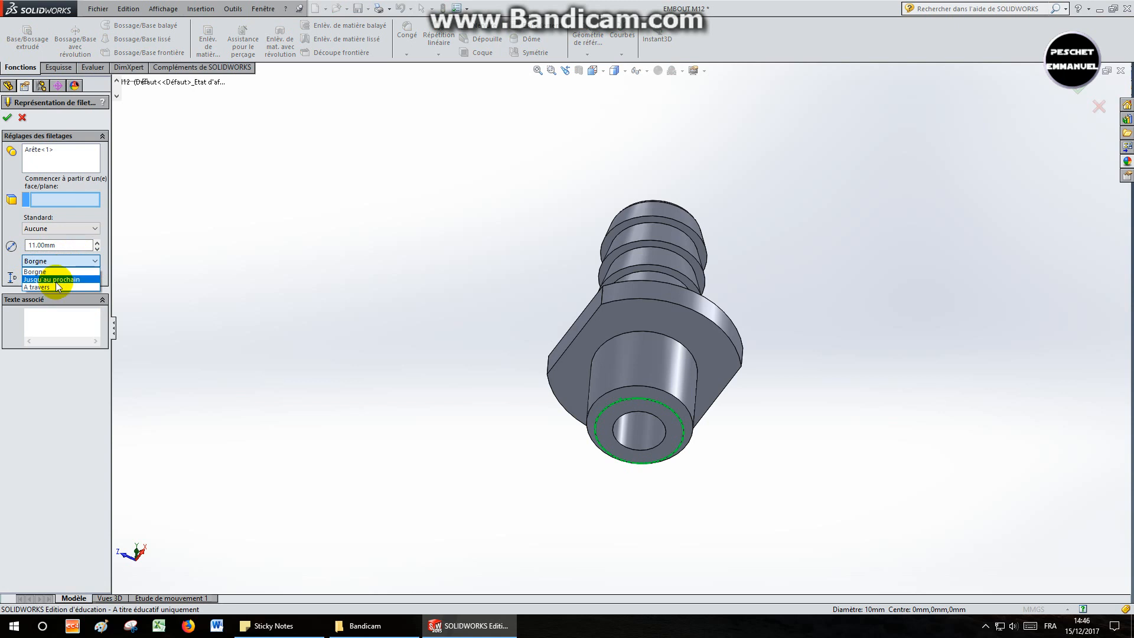
click(56, 280)
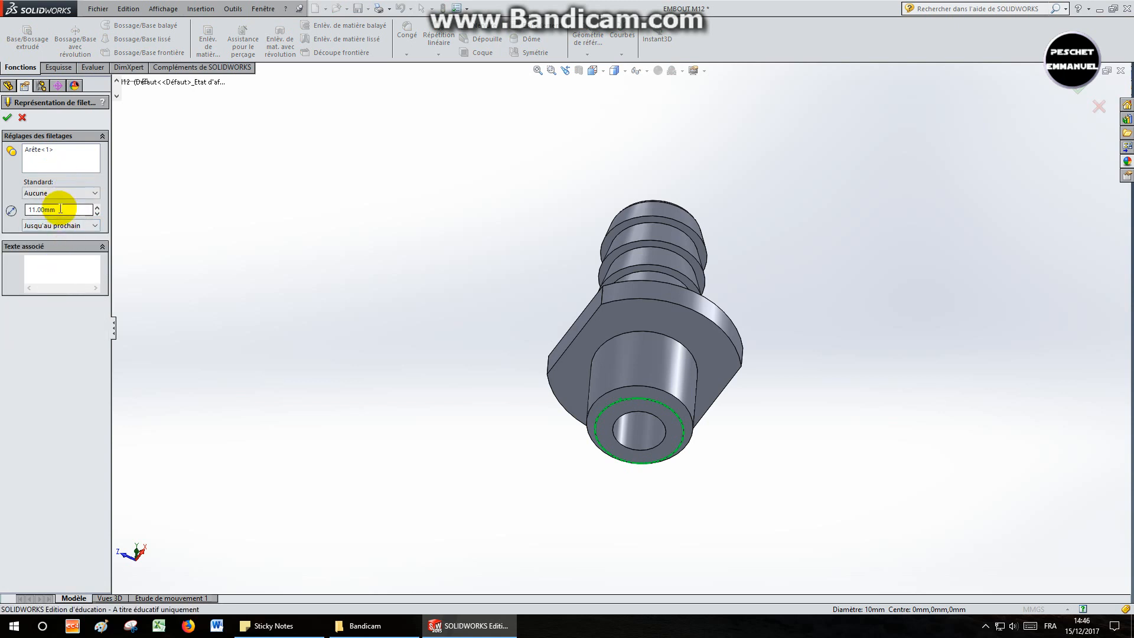
drag(59, 209, 18, 209)
text(10.25)
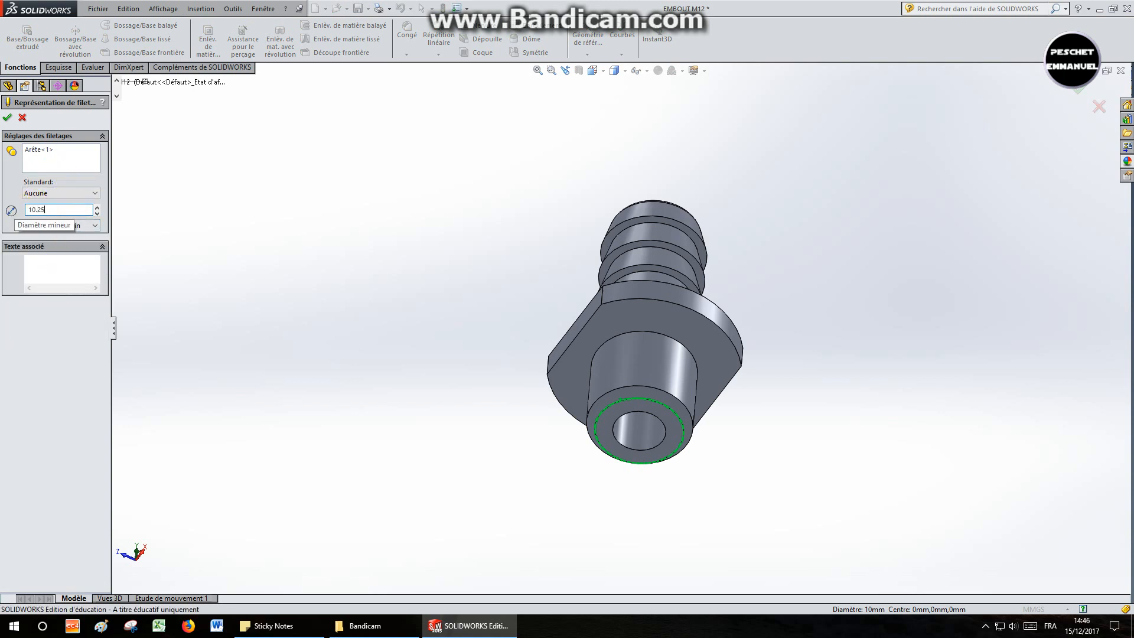
click(8, 119)
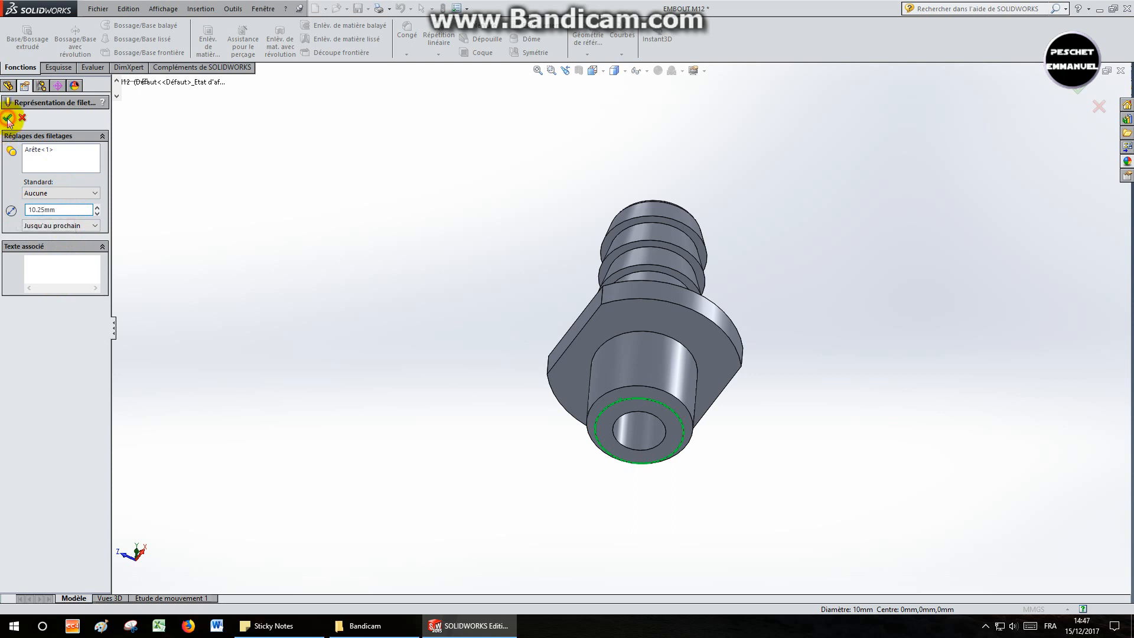
- Set the distance of the chamfer on the threaded end to 0.9 mm and rebuild the part
click(593, 70)
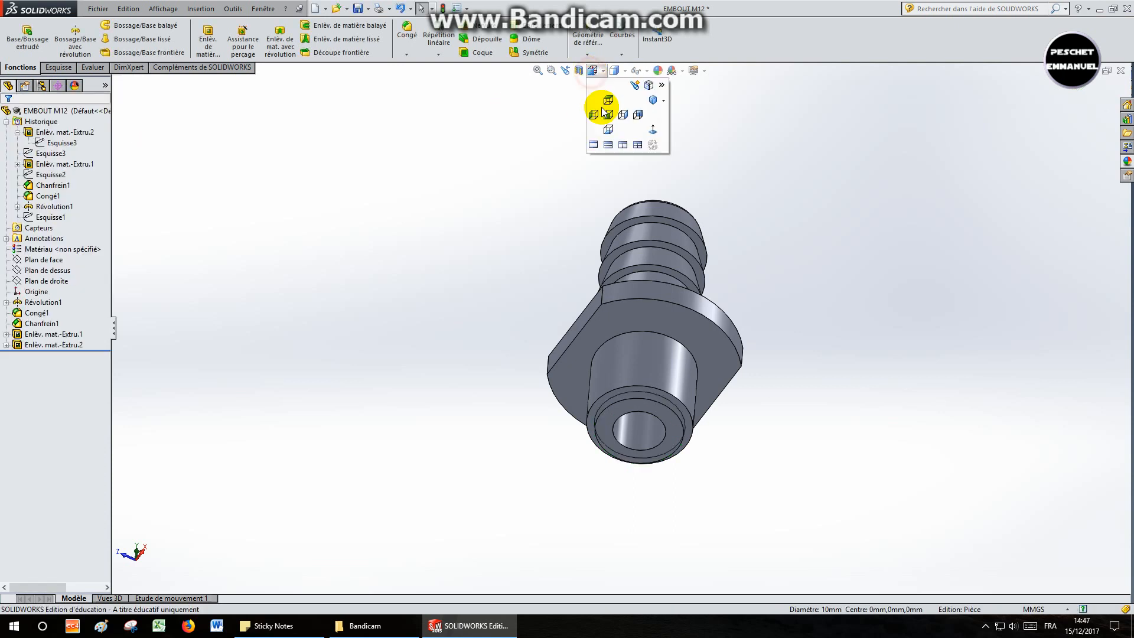
click(607, 114)
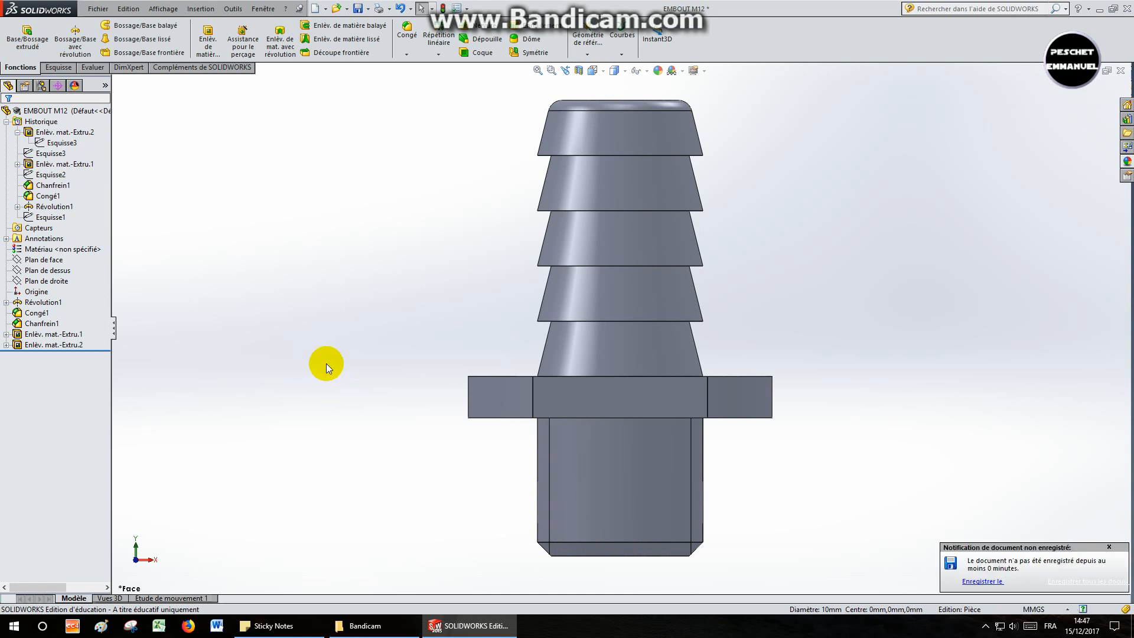
click(621, 551)
key(z)
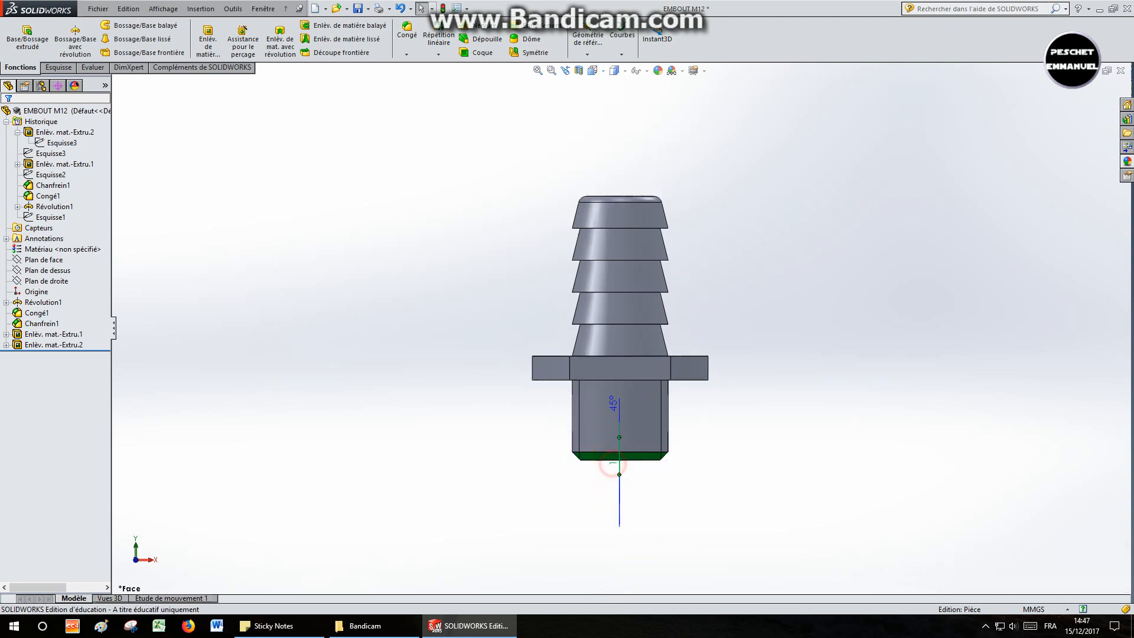
double_click(612, 465)
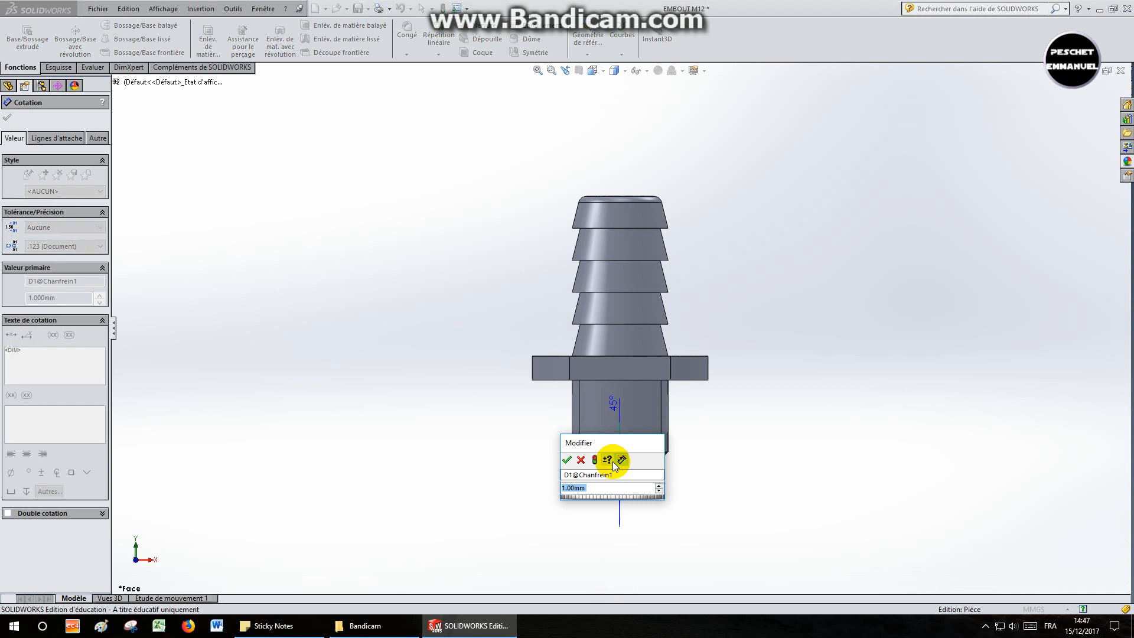
text(0.9)
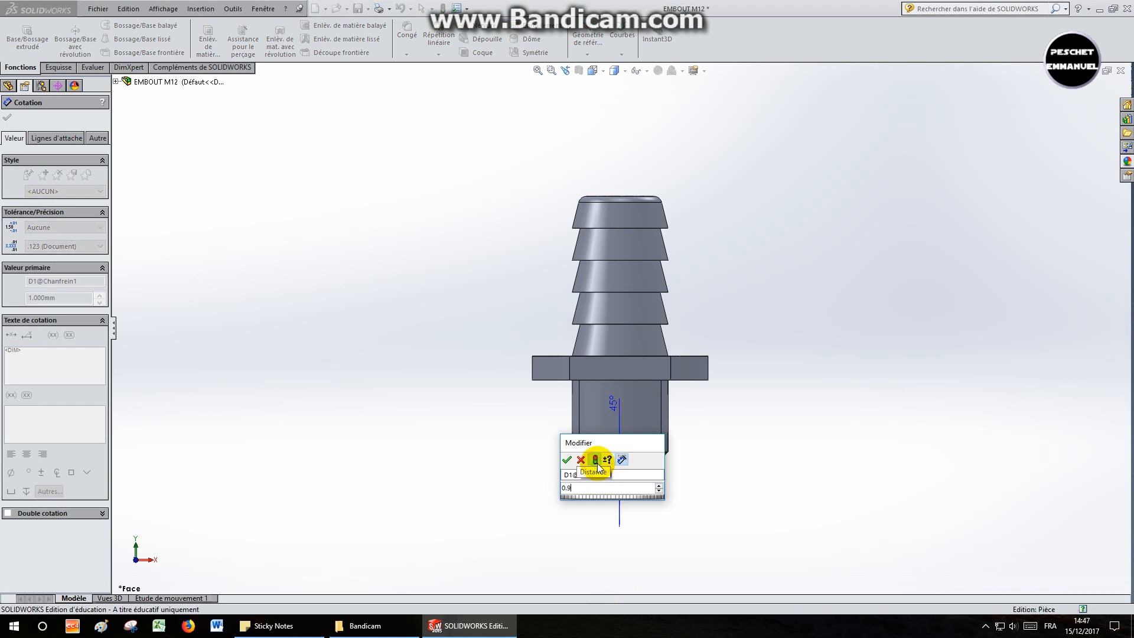
click(595, 461)
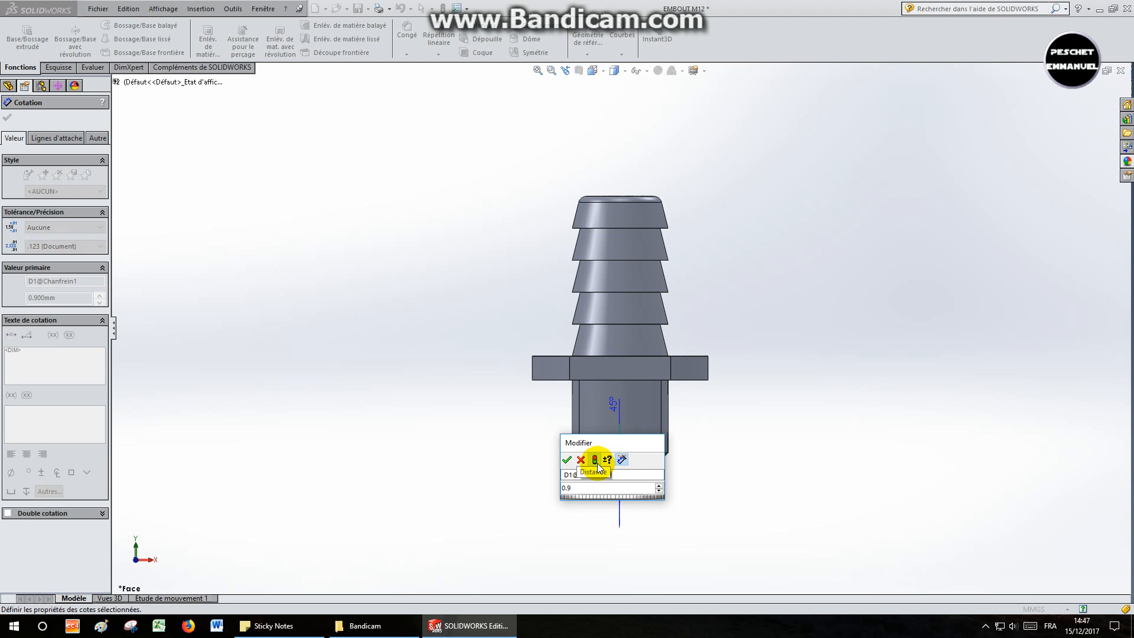
click(567, 460)
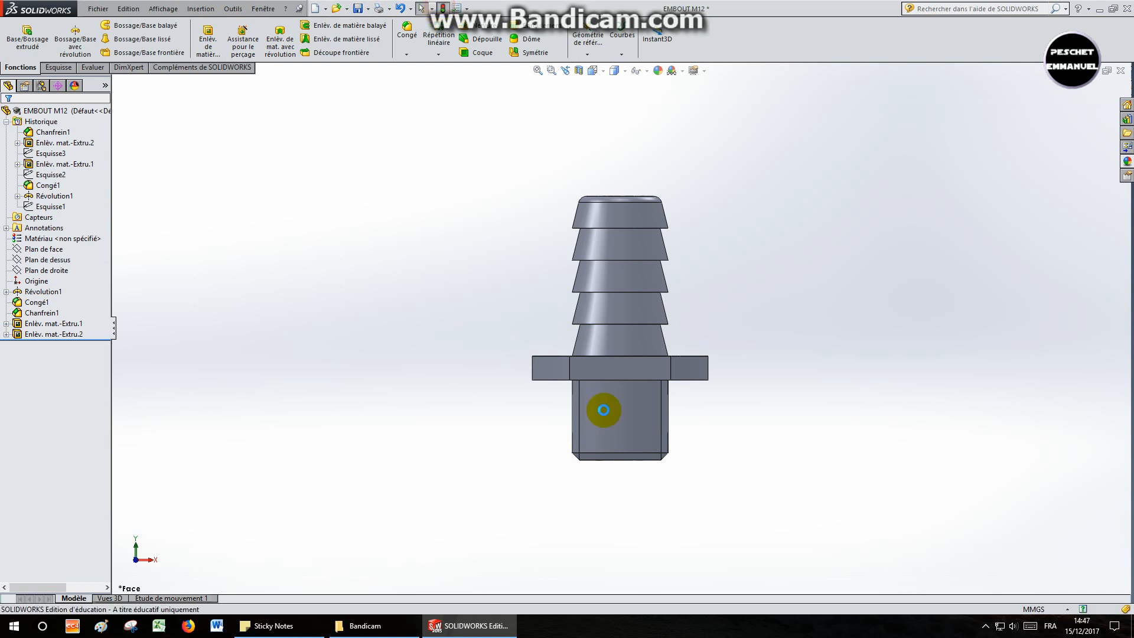
- Inspect the chamfered threaded end up close and return the part to the isometric view
scroll(623, 463, down, 4)
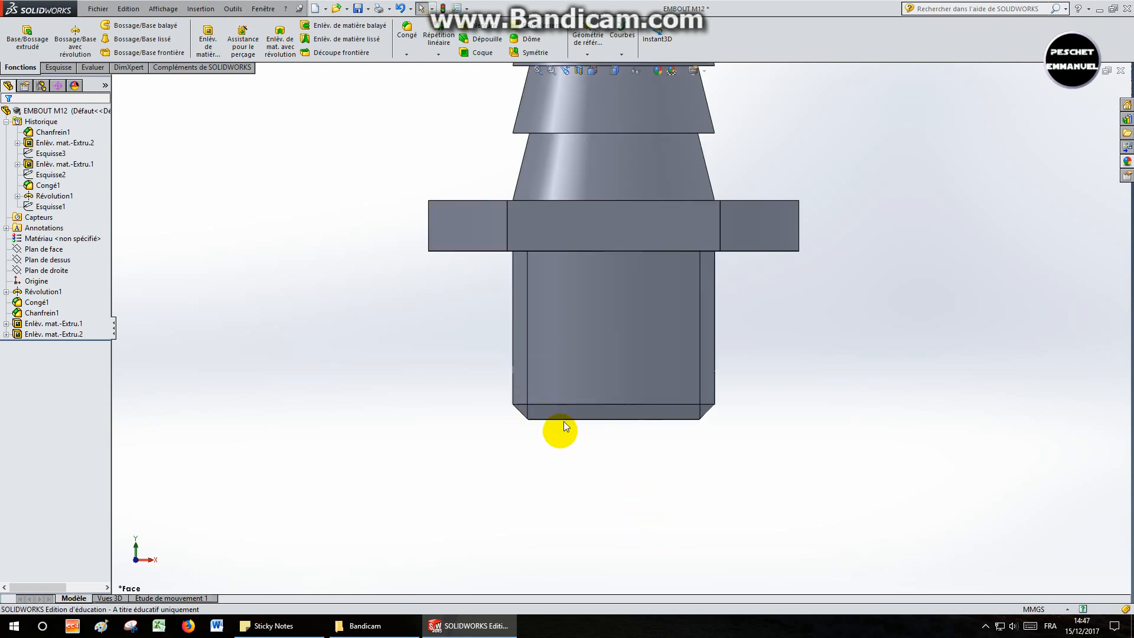
scroll(569, 465, up, 4)
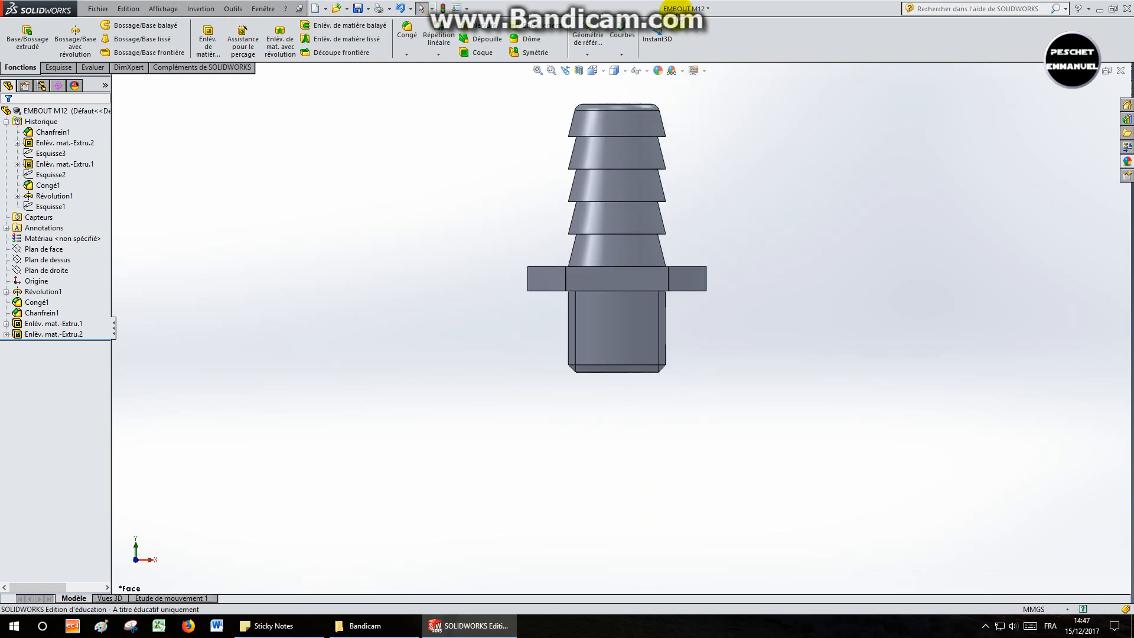
click(592, 70)
click(593, 70)
click(592, 70)
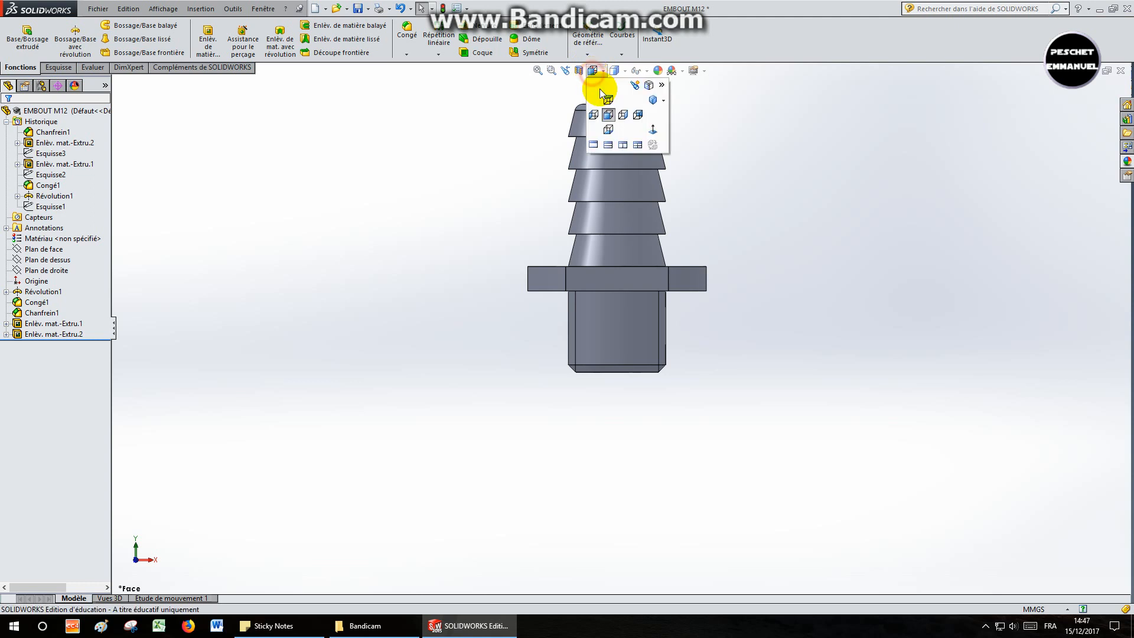
click(653, 100)
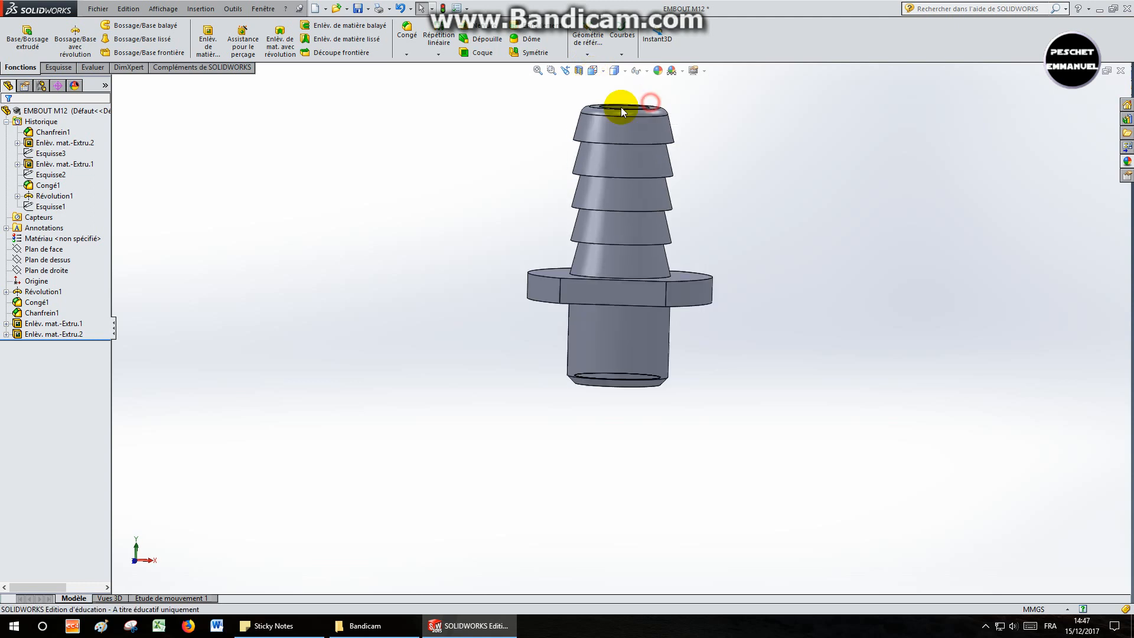
- Save the finished EMBOUT M12 part
click(360, 8)
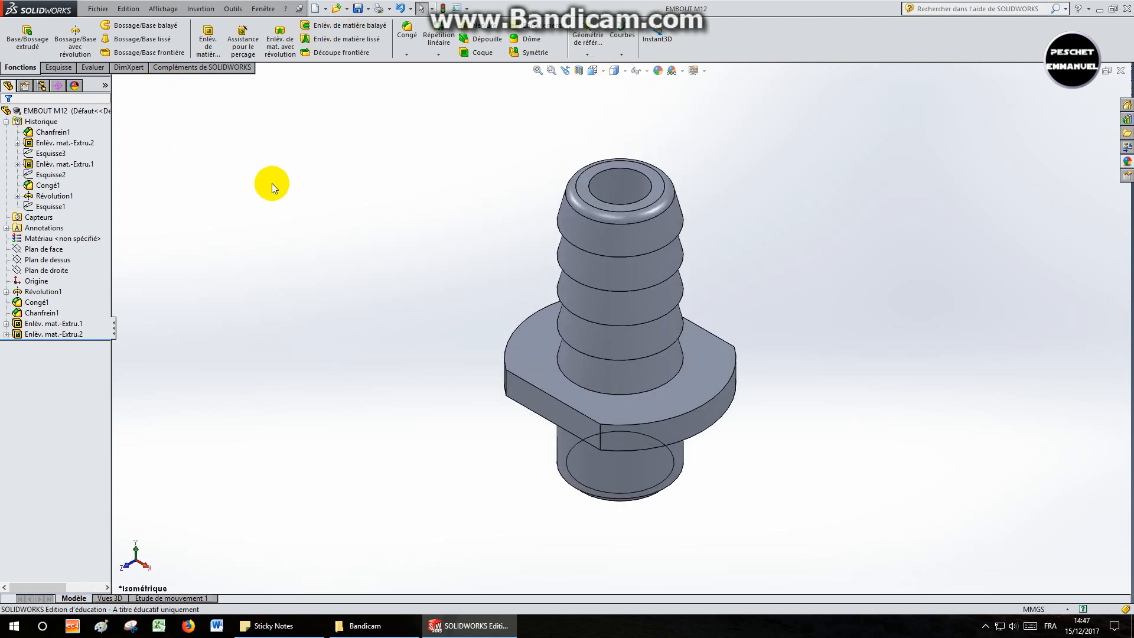
- Examine the finished fitting from all around, including the threaded end and the flange flats, and return it to the isometric view
key(Right)
key(Right)
key(Right)
key(Right)
key(Right)
key(Right)
key(Right)
key(Right)
key(Right)
key(Right)
key(Right)
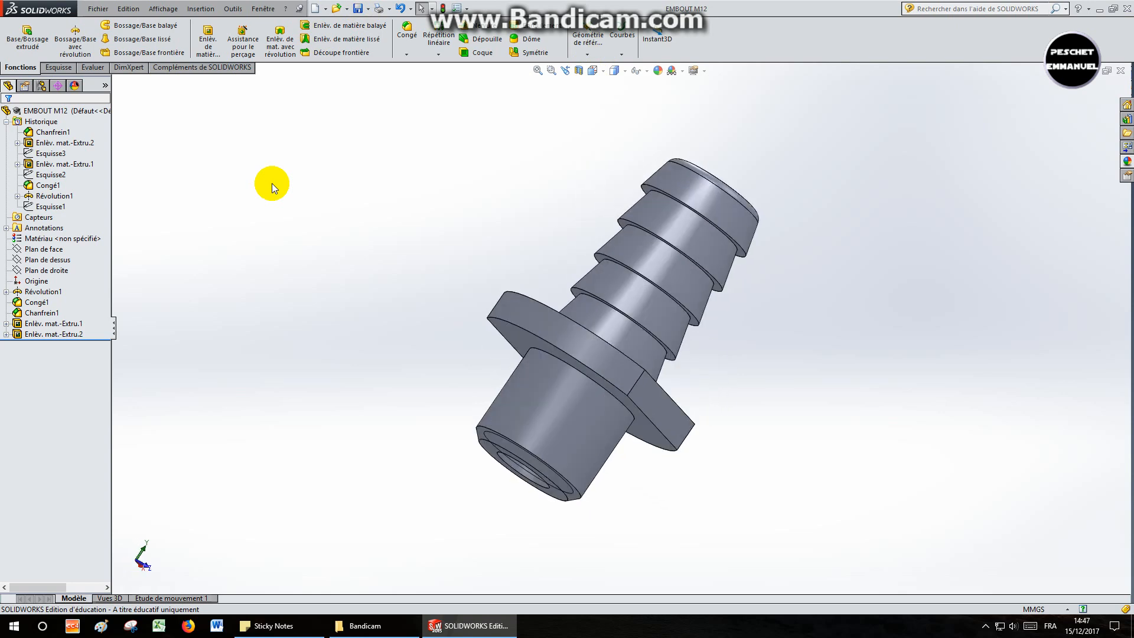
key(Right)
key(Right)
key(Right)
key(Right)
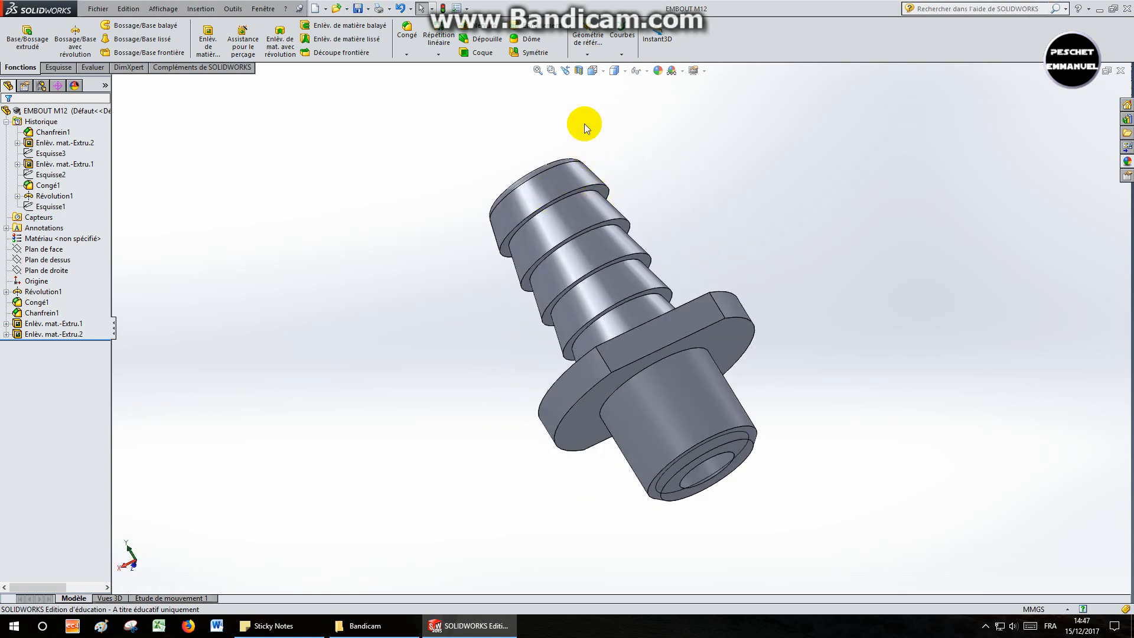
click(593, 72)
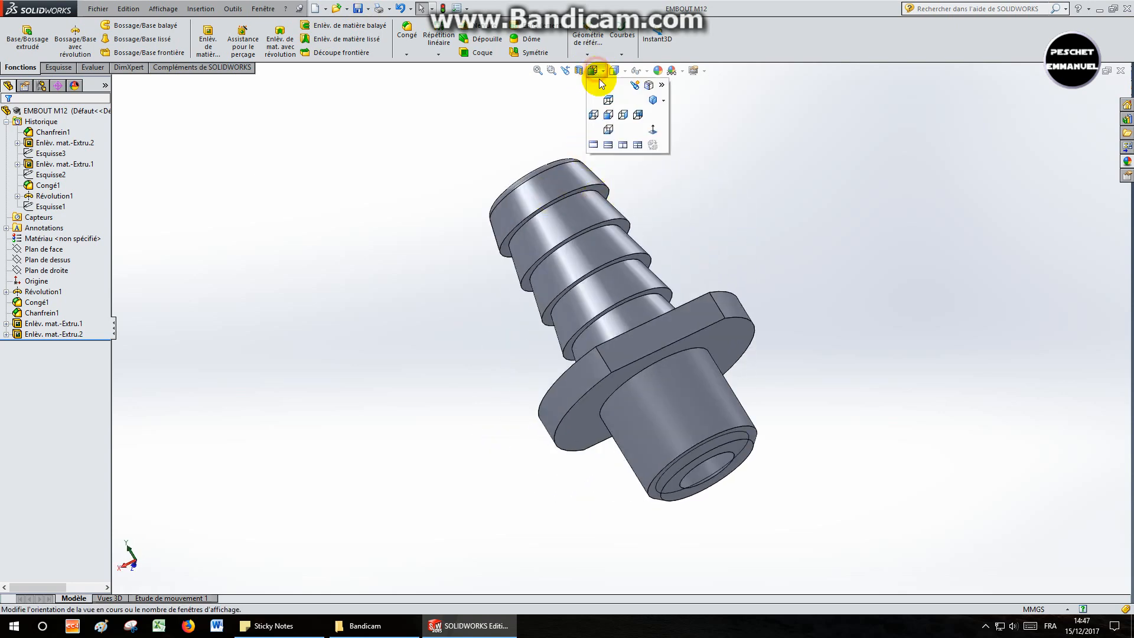
click(652, 101)
- Close the EMBOUT M12 part document, leaving no document open
click(1120, 71)
right_click(1121, 72)
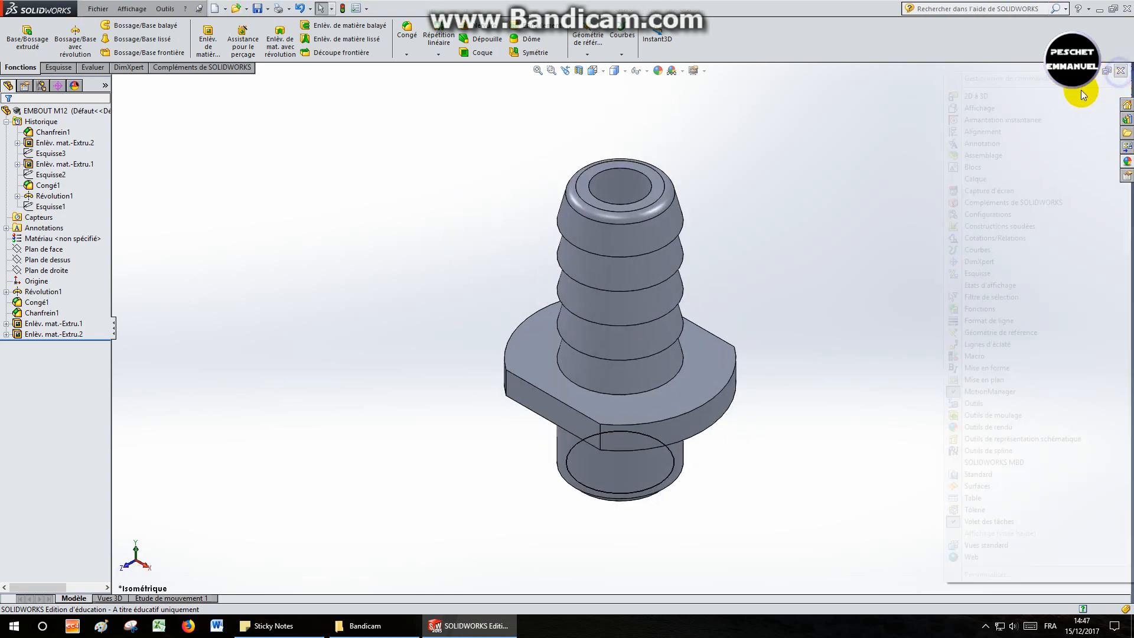
click(602, 266)
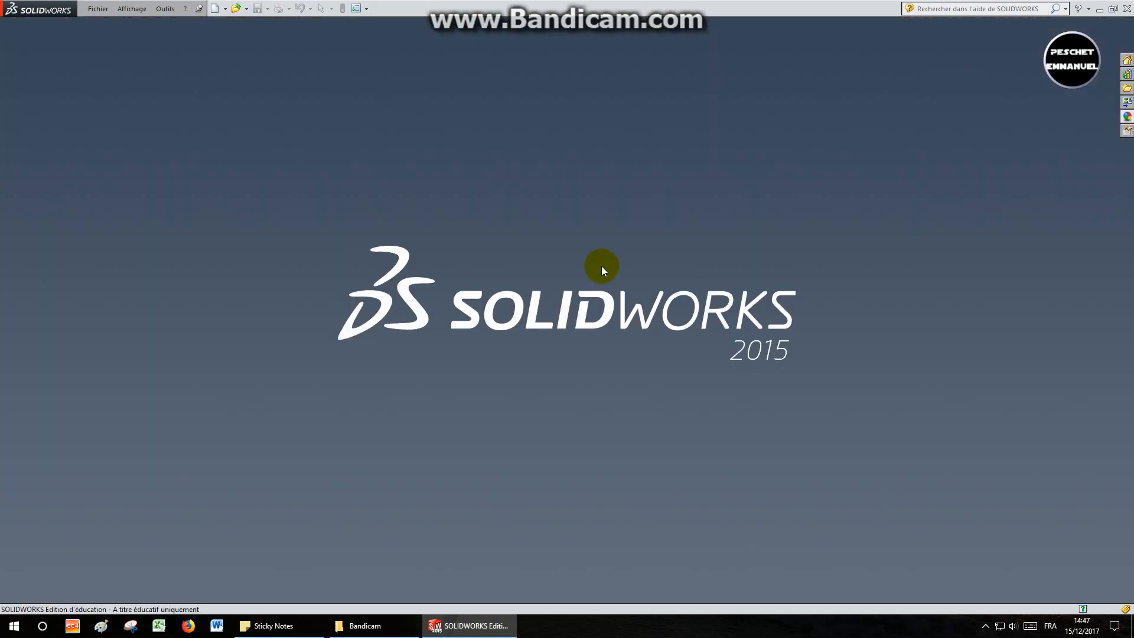